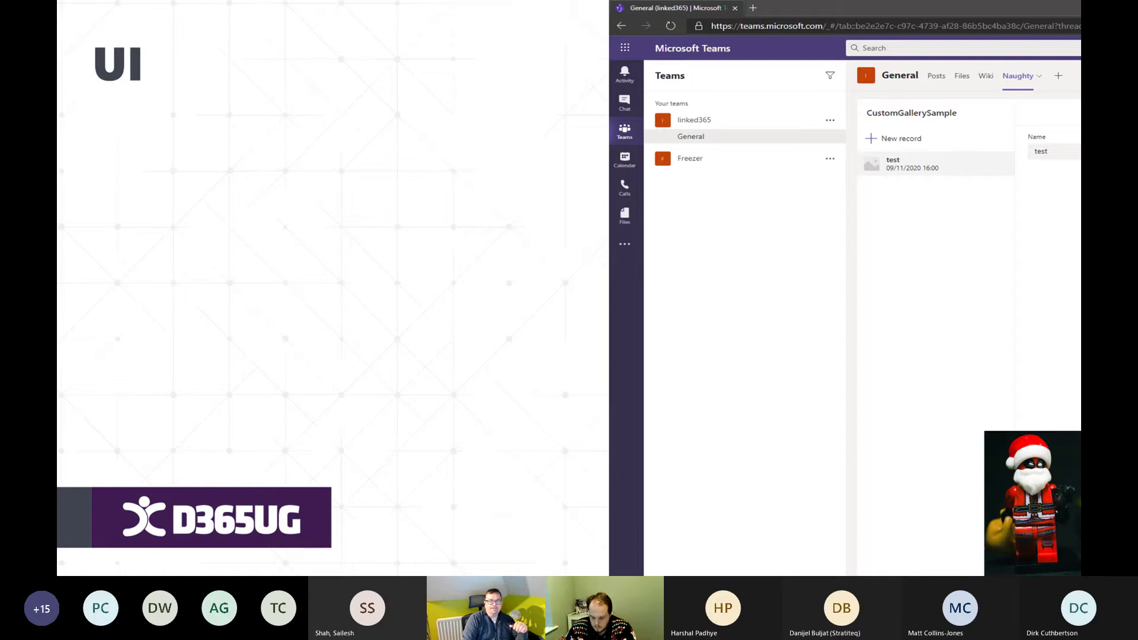
pyautogui.press('Right')
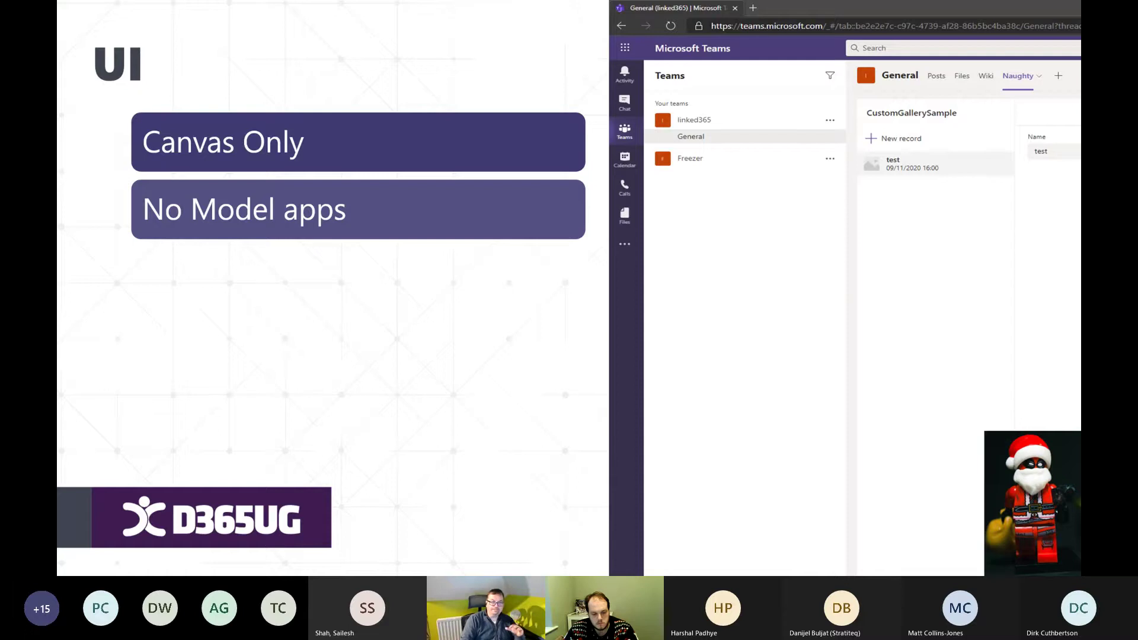
pyautogui.press('Right')
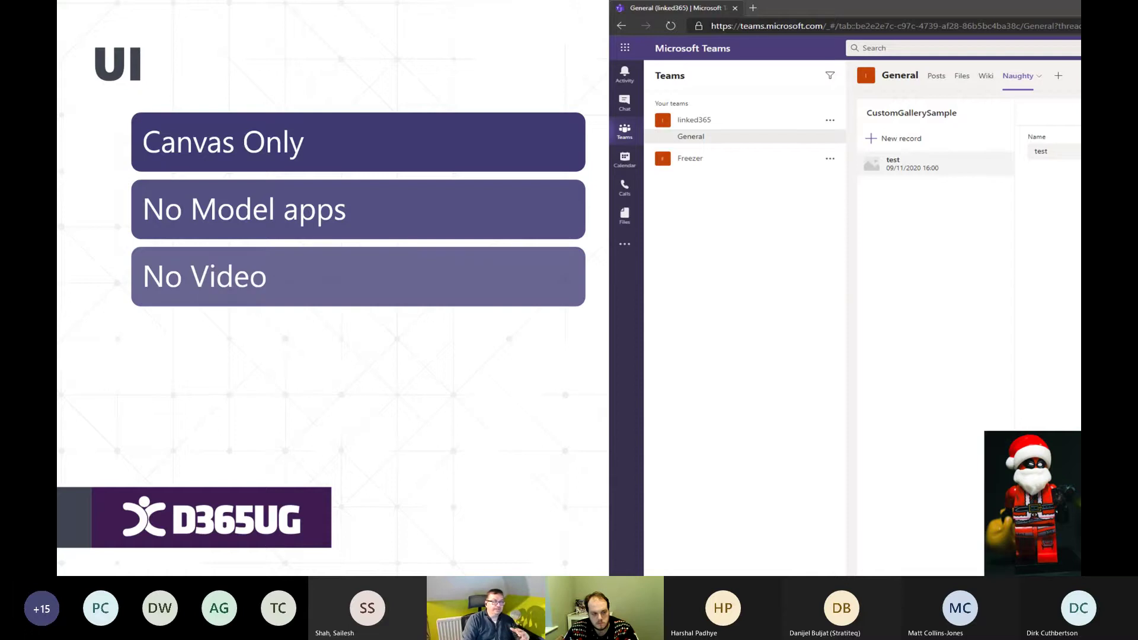
pyautogui.press('Right')
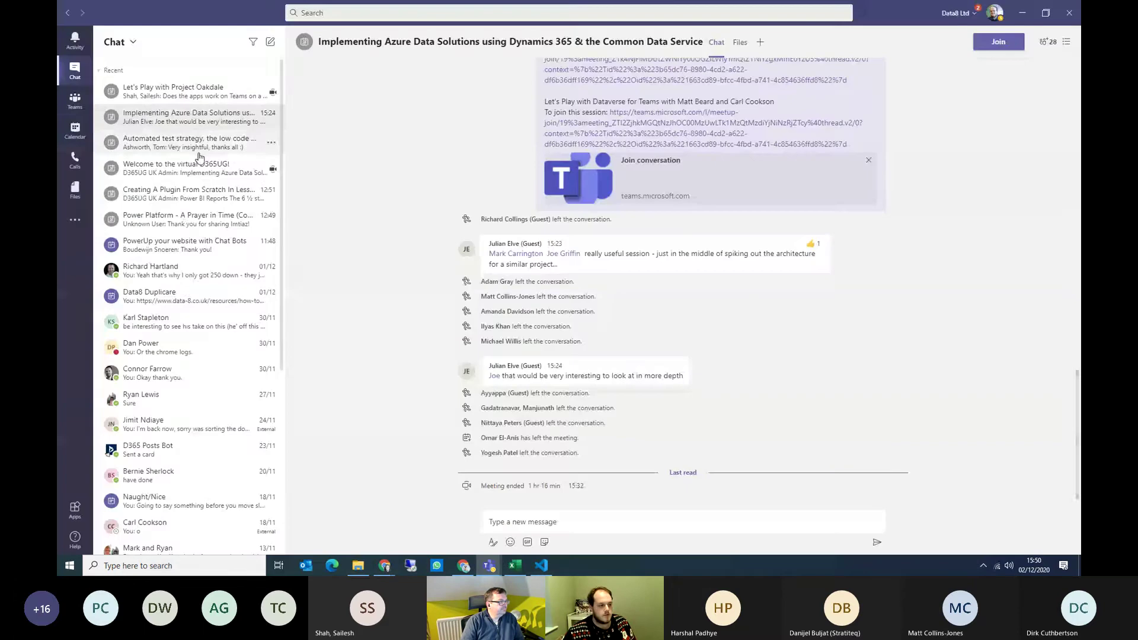
# Step: Start creating a new private team from scratch
pyautogui.click(75, 101)
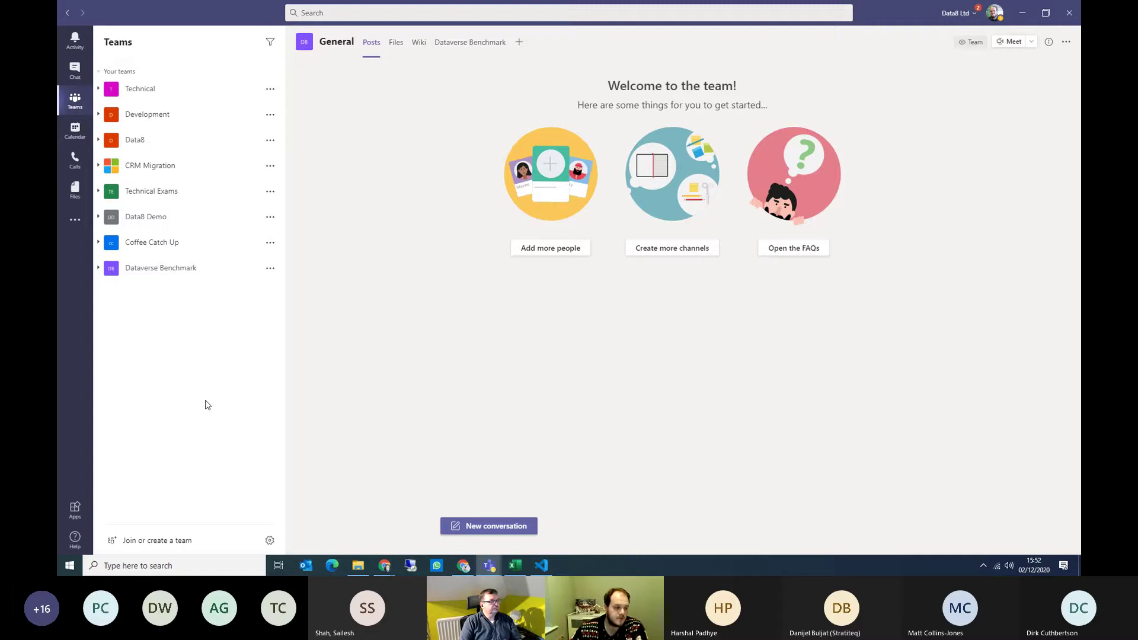
pyautogui.click(156, 541)
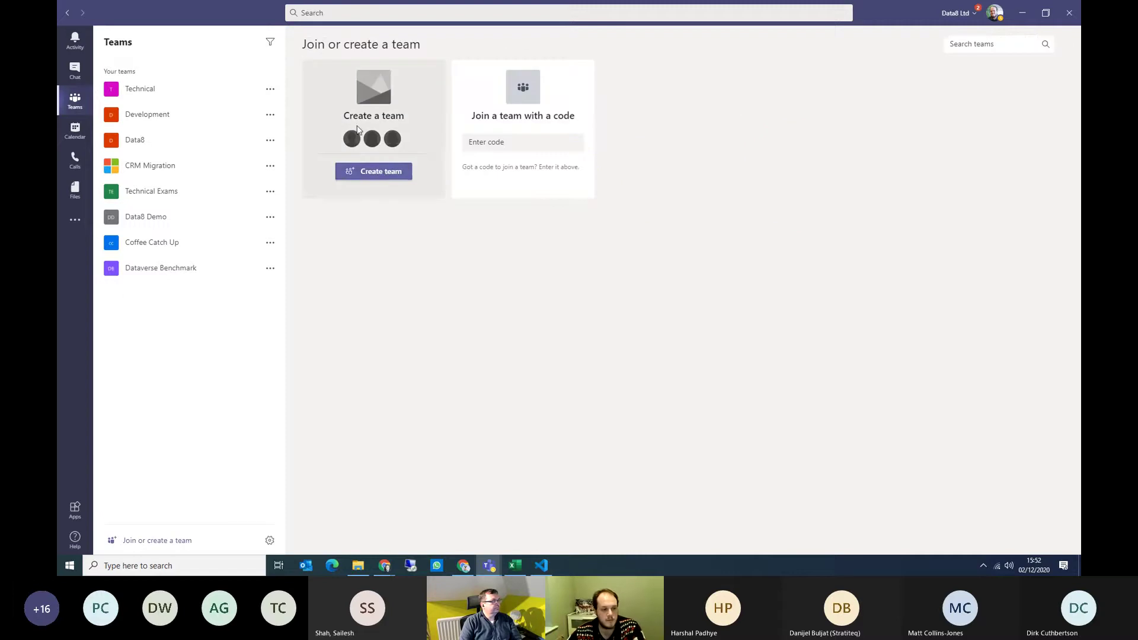
pyautogui.click(378, 173)
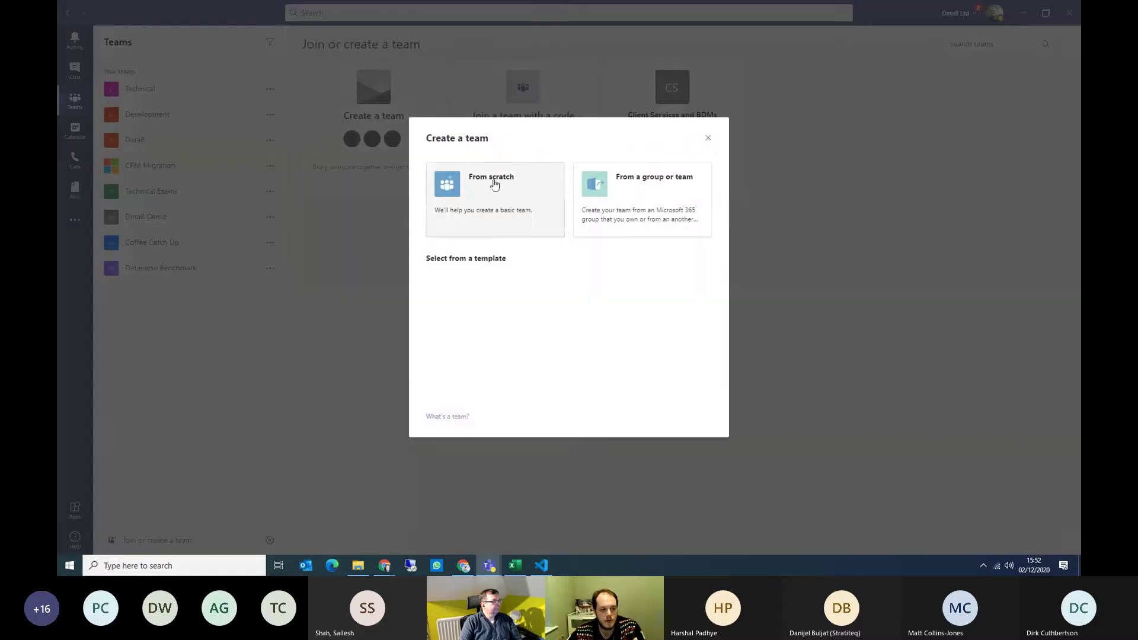
pyautogui.click(495, 185)
pyautogui.click(508, 187)
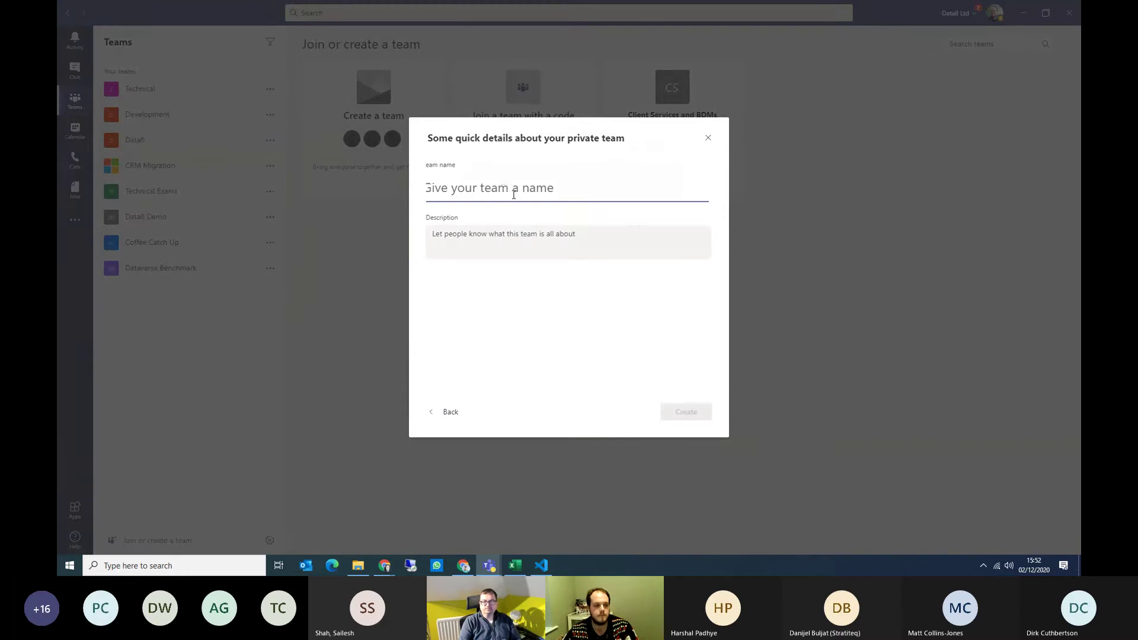
# Step: Name the new team D365UGUK Team, create it and skip adding members
pyautogui.write('D£^%')
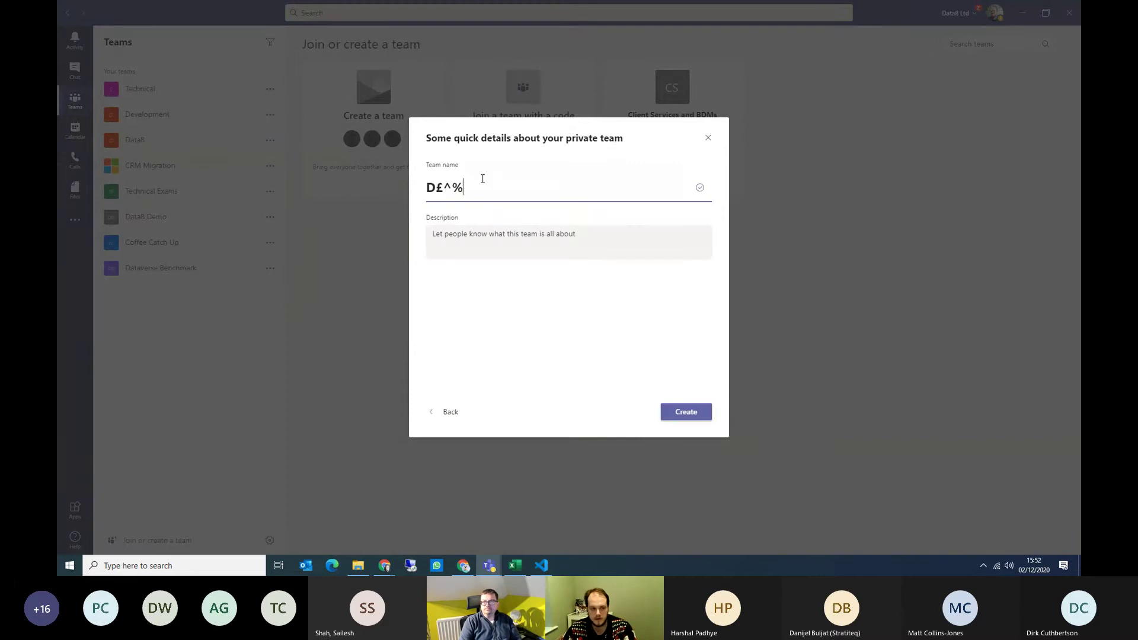
pyautogui.press('BackSpace')
pyautogui.press('BackSpace')
pyautogui.press('BackSpace')
pyautogui.write('365U')
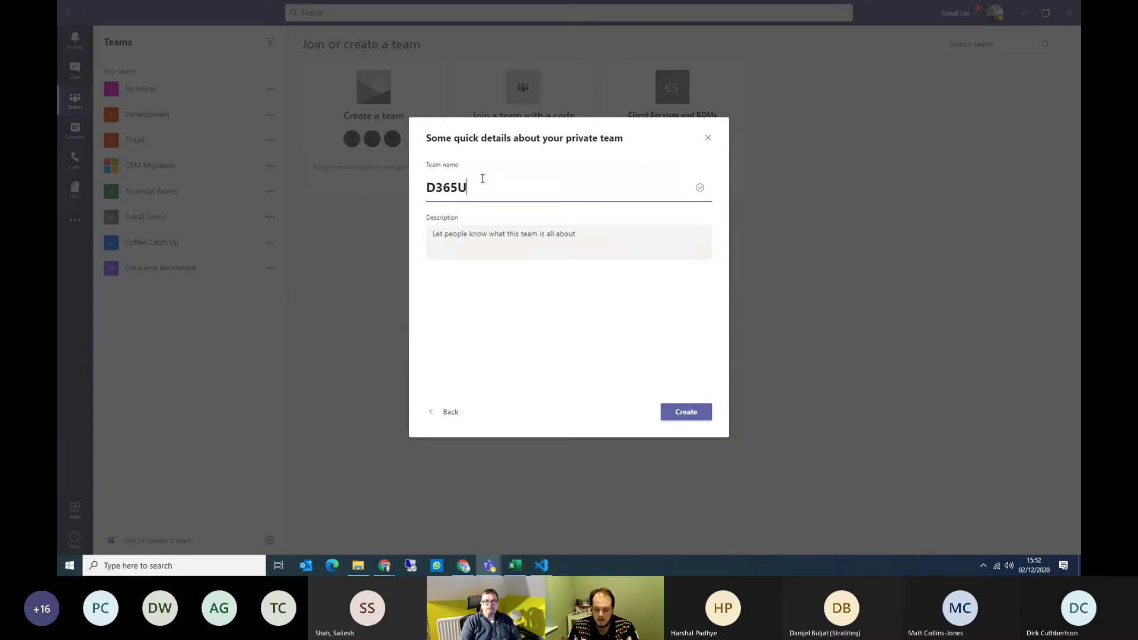
pyautogui.write('GUK Team')
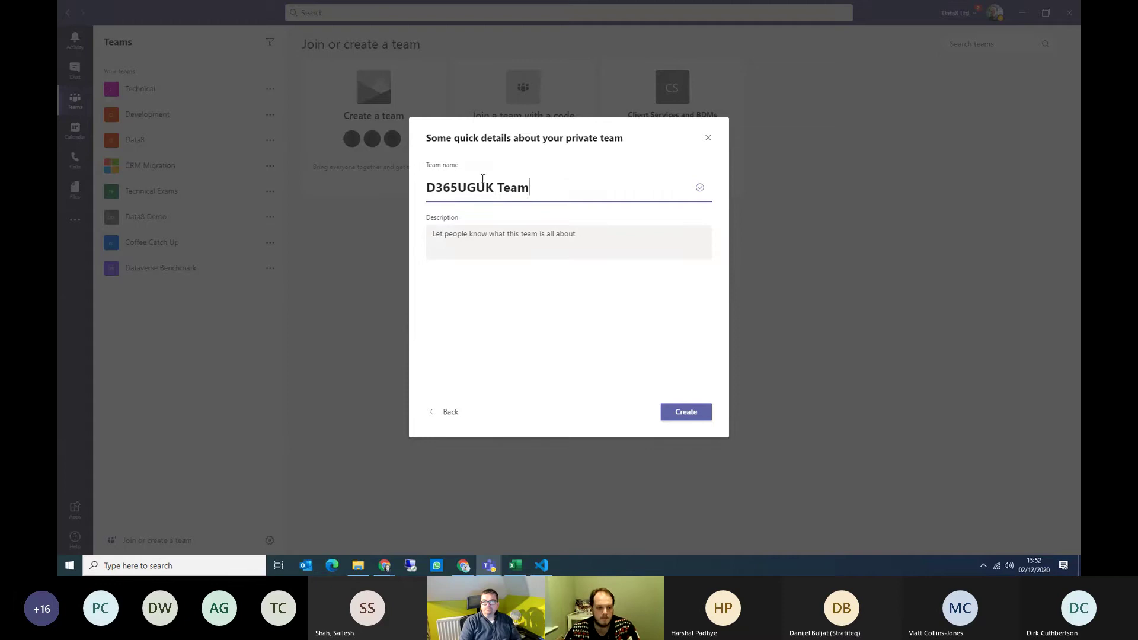
pyautogui.click(693, 414)
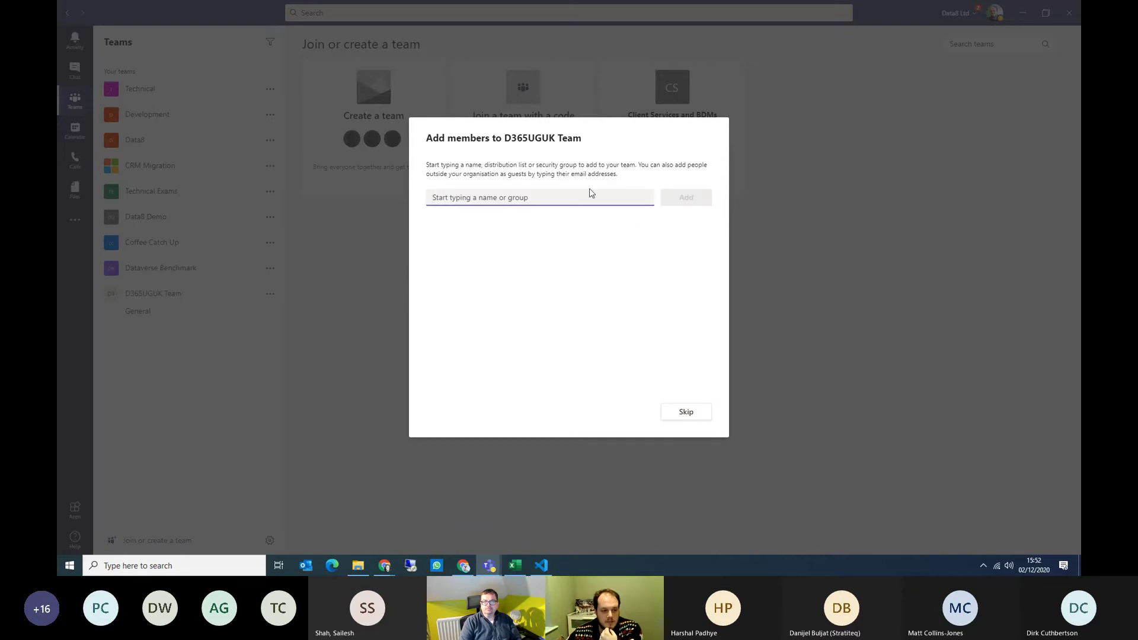
pyautogui.click(684, 413)
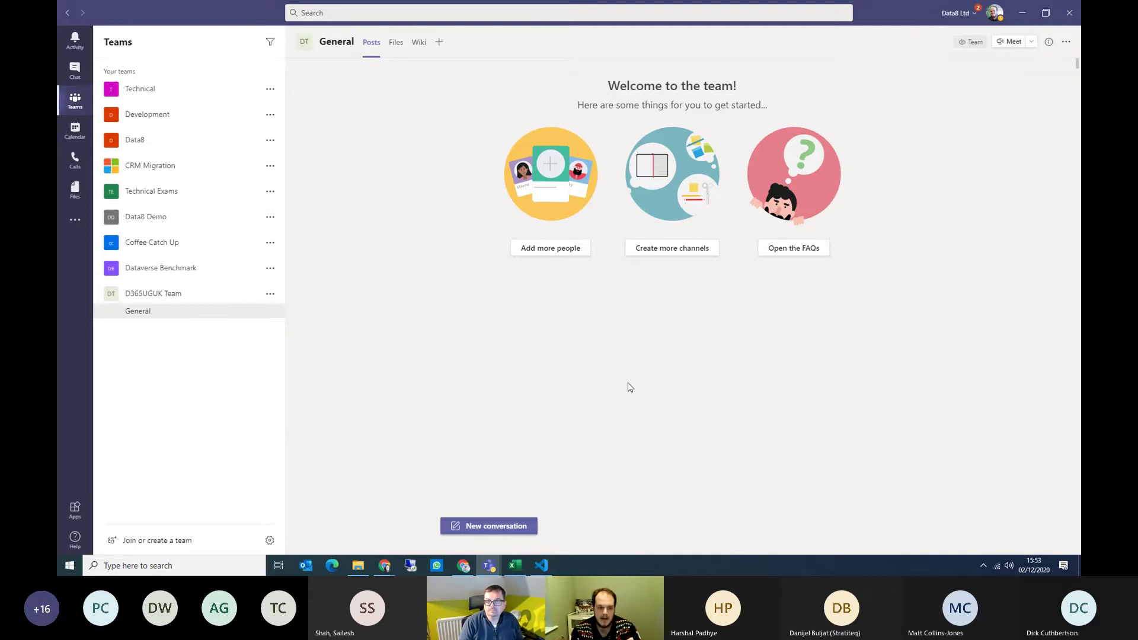
# Step: Open Power Apps within Teams and create a new app in the D365UGUK Team
pyautogui.click(74, 231)
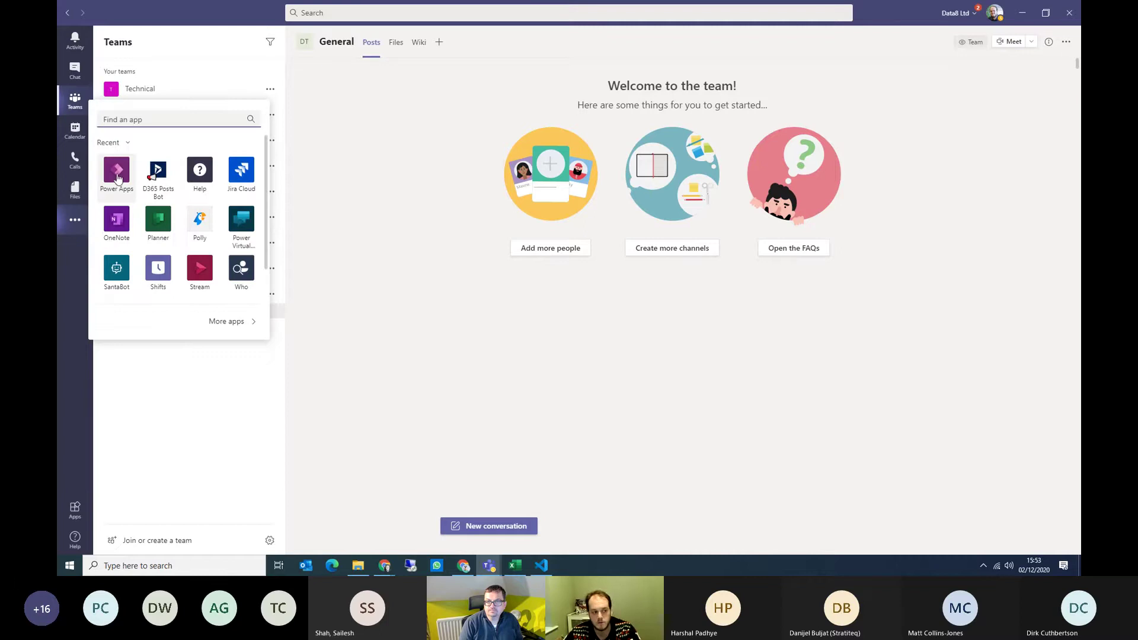
pyautogui.click(121, 174)
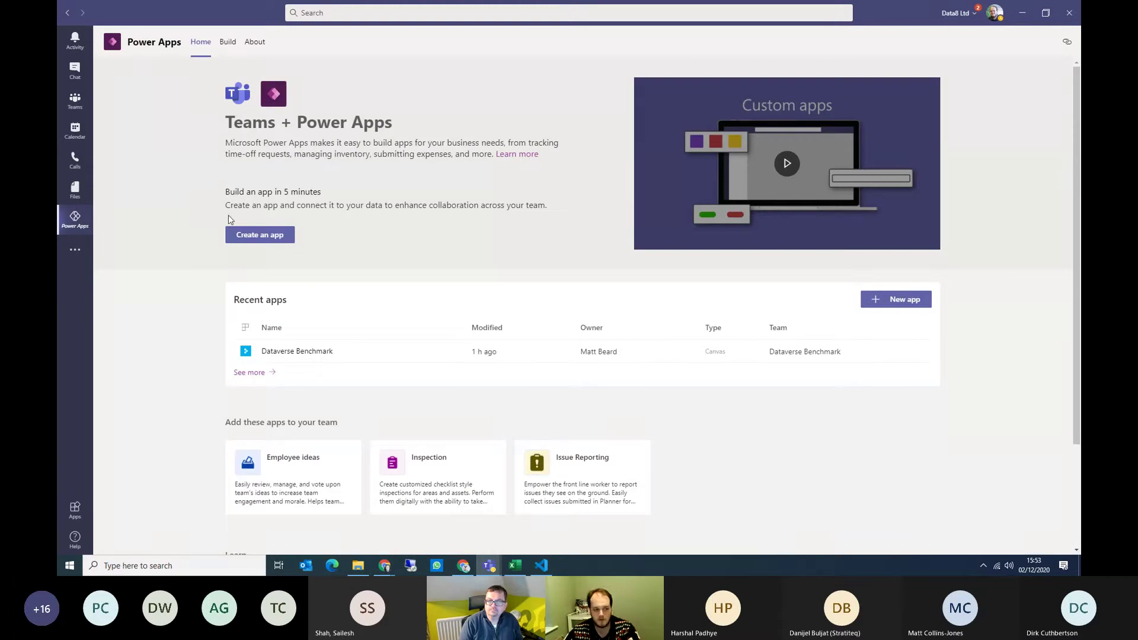
pyautogui.click(253, 236)
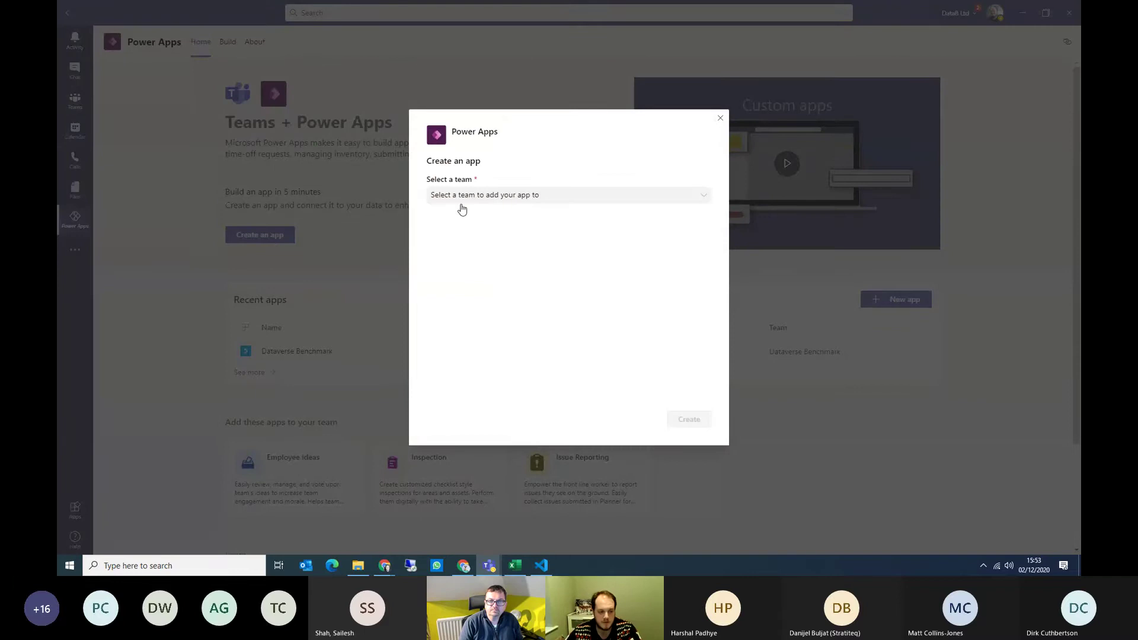
pyautogui.click(461, 197)
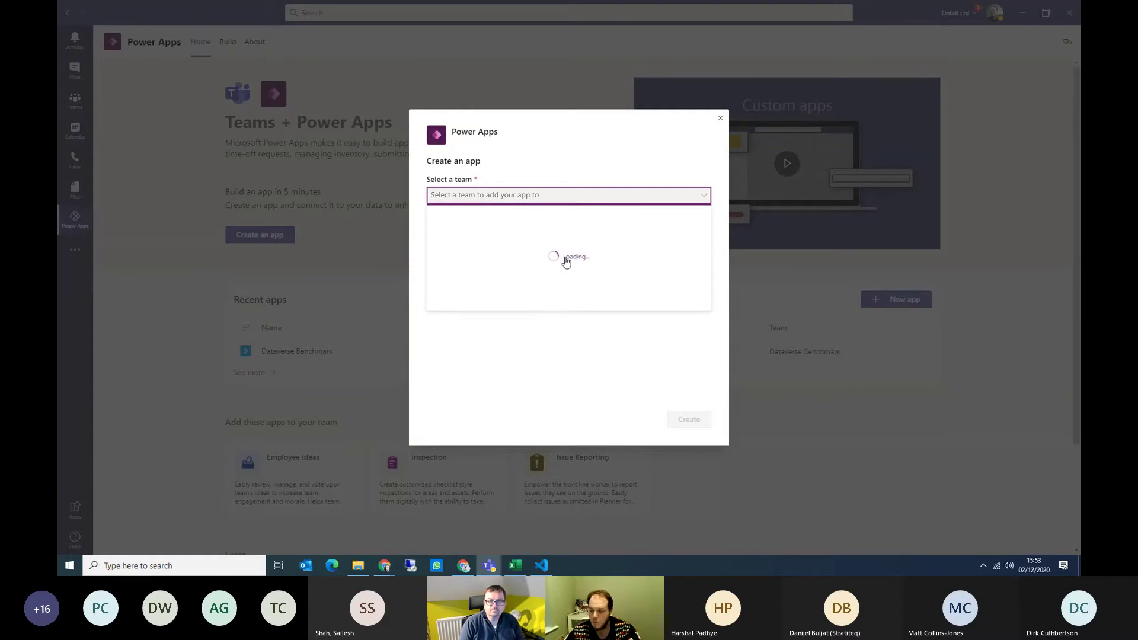
pyautogui.scroll(-3, 564, 260)
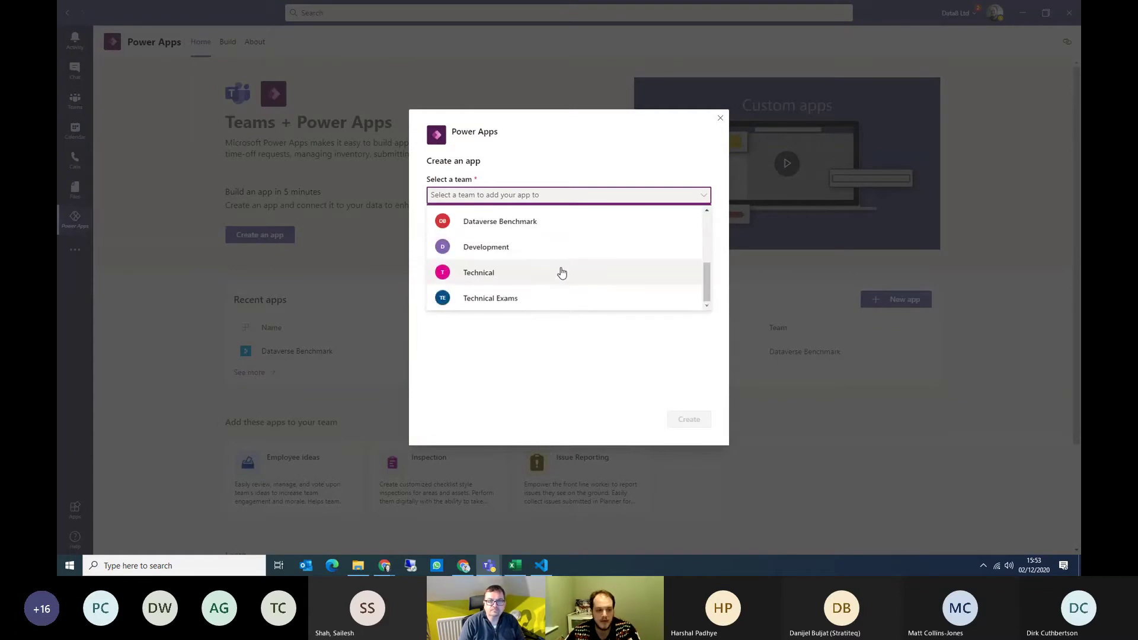
pyautogui.scroll(2, 537, 260)
pyautogui.scroll(-2, 529, 255)
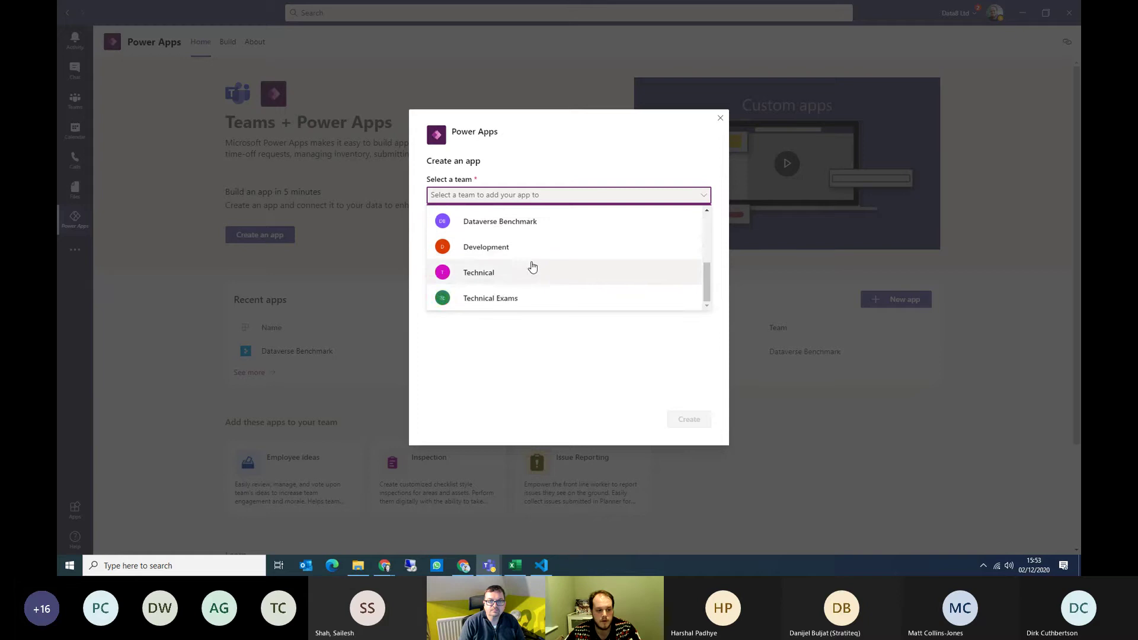
pyautogui.scroll(3, 533, 264)
pyautogui.scroll(1, 533, 267)
pyautogui.click(531, 264)
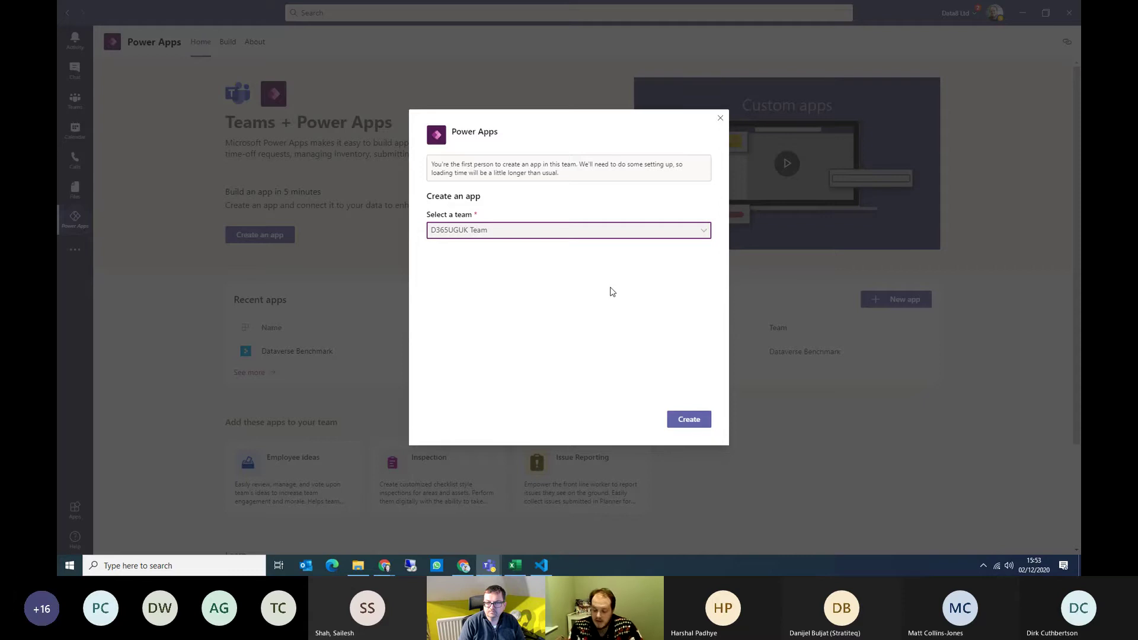
pyautogui.click(697, 422)
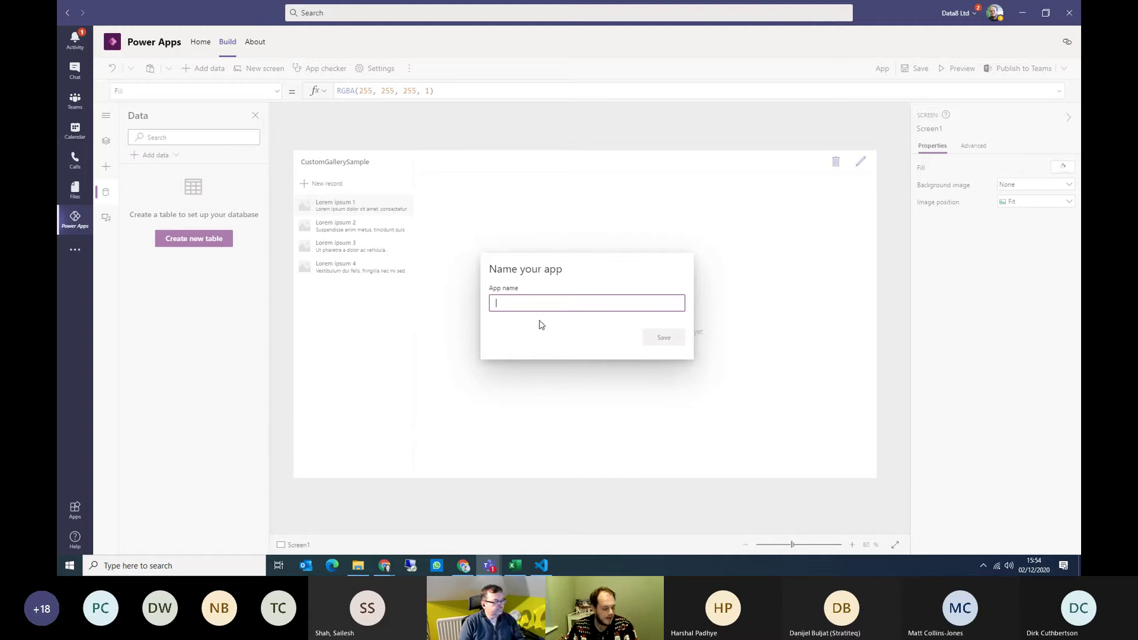
# Step: Try to save the new app as Reindeer Tracking, and again under the shorter name Reindeer
pyautogui.write('Reindeer Tracking')
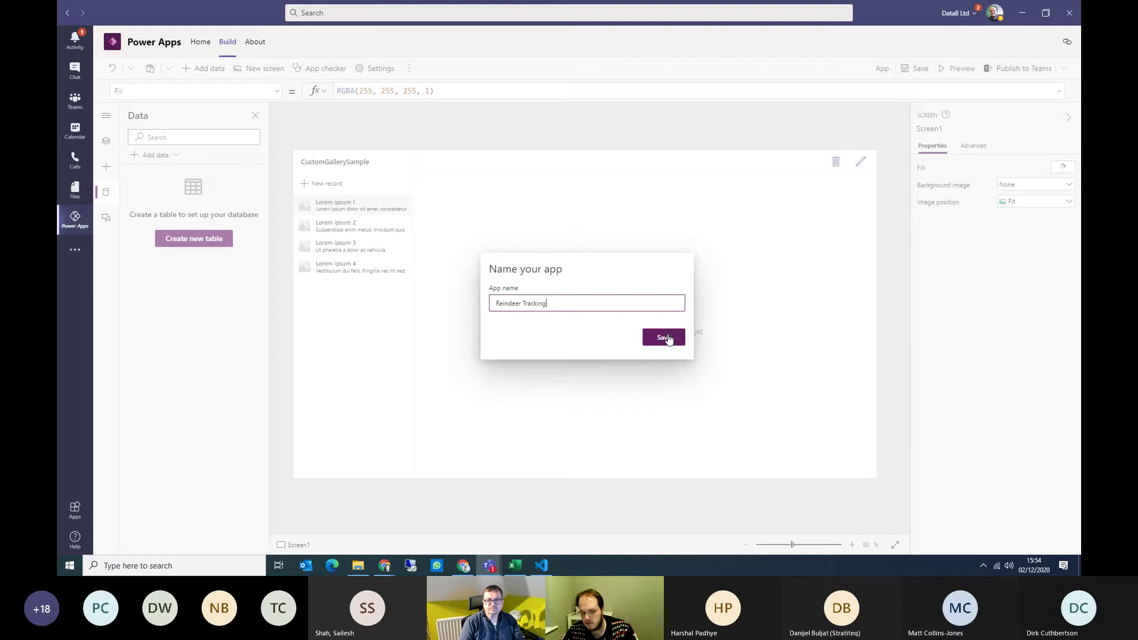
pyautogui.click(666, 338)
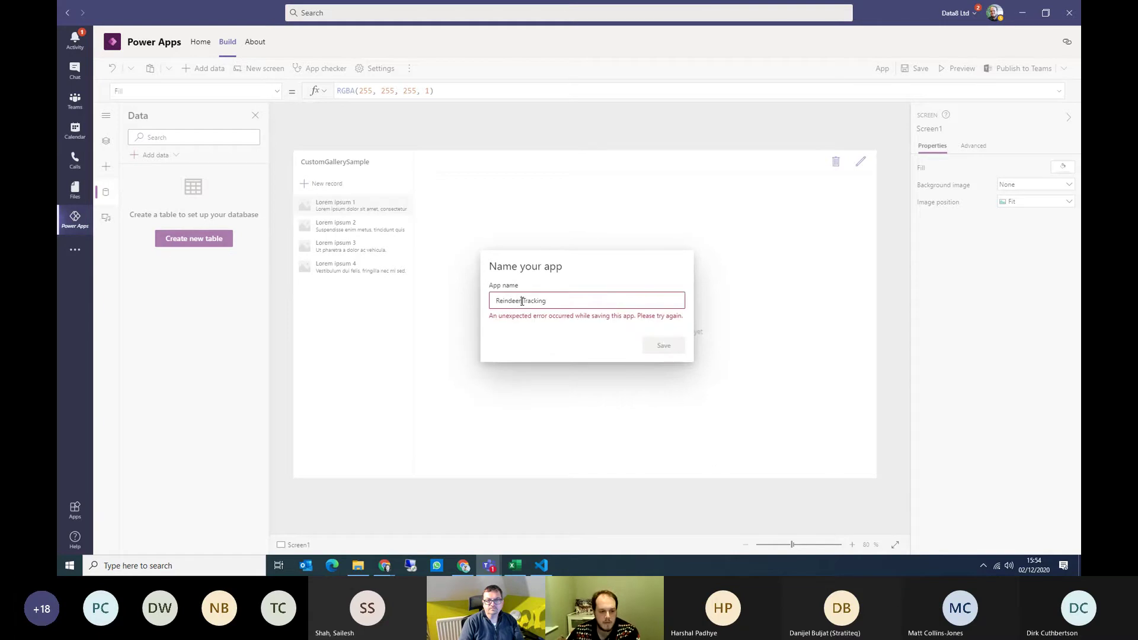
pyautogui.moveTo(544, 302); pyautogui.dragTo(515, 301)
pyautogui.write('er')
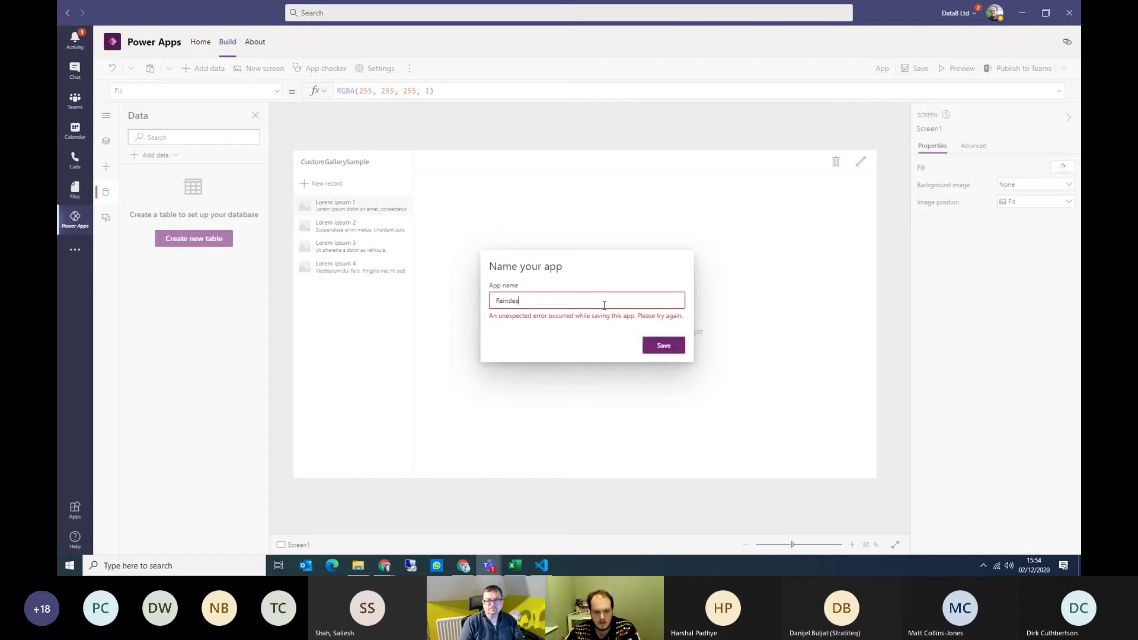
pyautogui.click(681, 345)
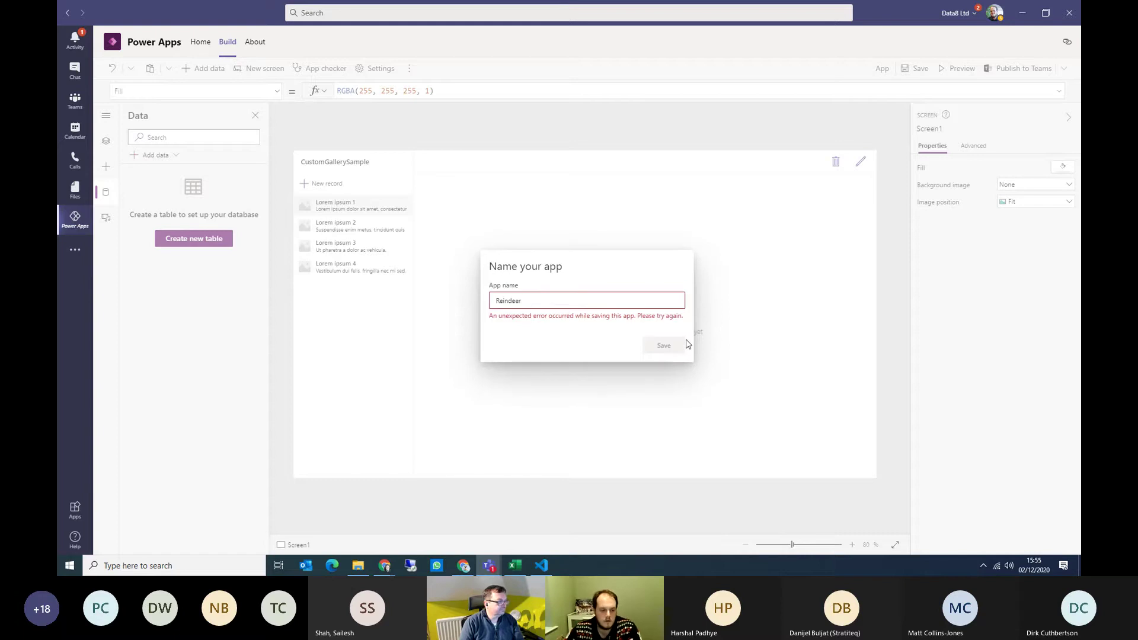
# Step: Replace the app name with the single letter r and try to save the app again
pyautogui.doubleClick(507, 295)
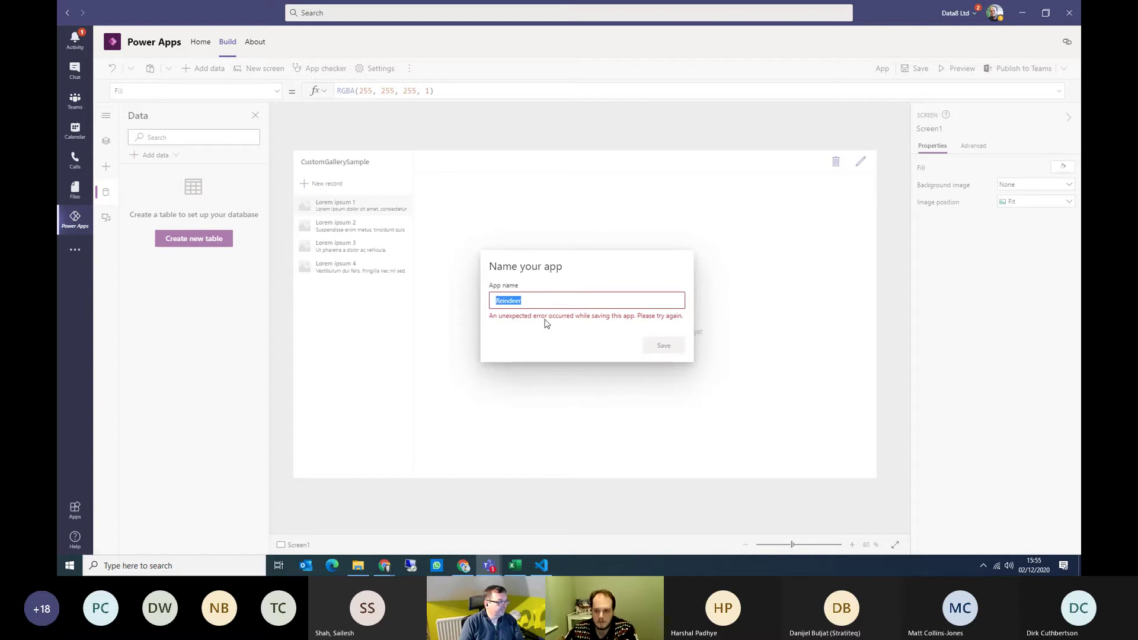
pyautogui.write('Te')
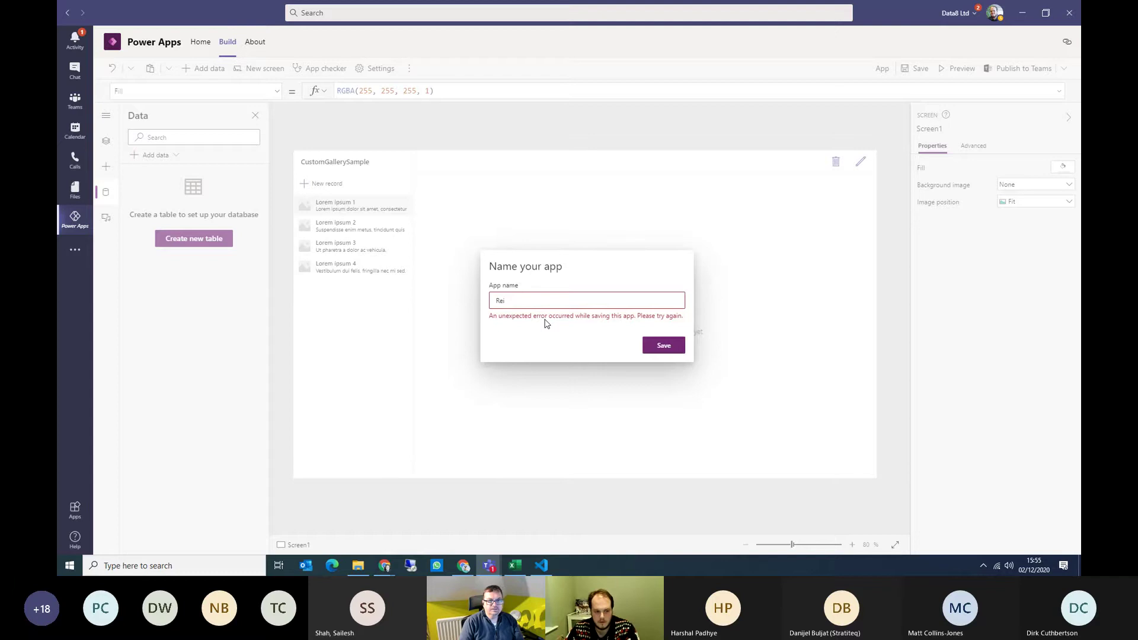
pyautogui.press('BackSpace')
pyautogui.press('BackSpace')
pyautogui.write('r')
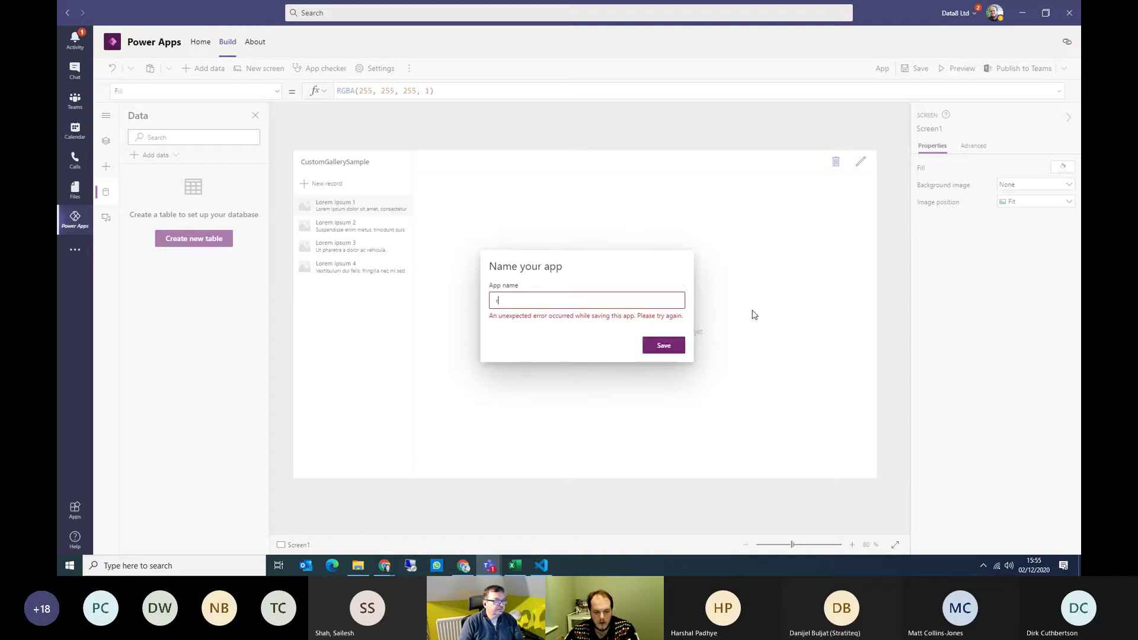
pyautogui.click(664, 345)
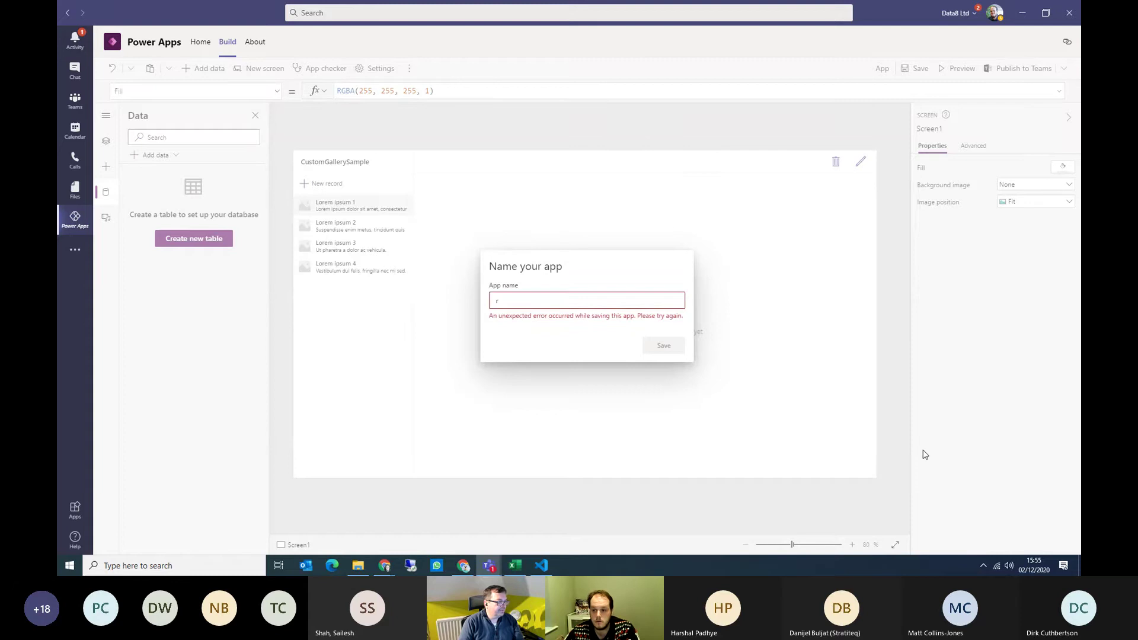
pyautogui.click(996, 565)
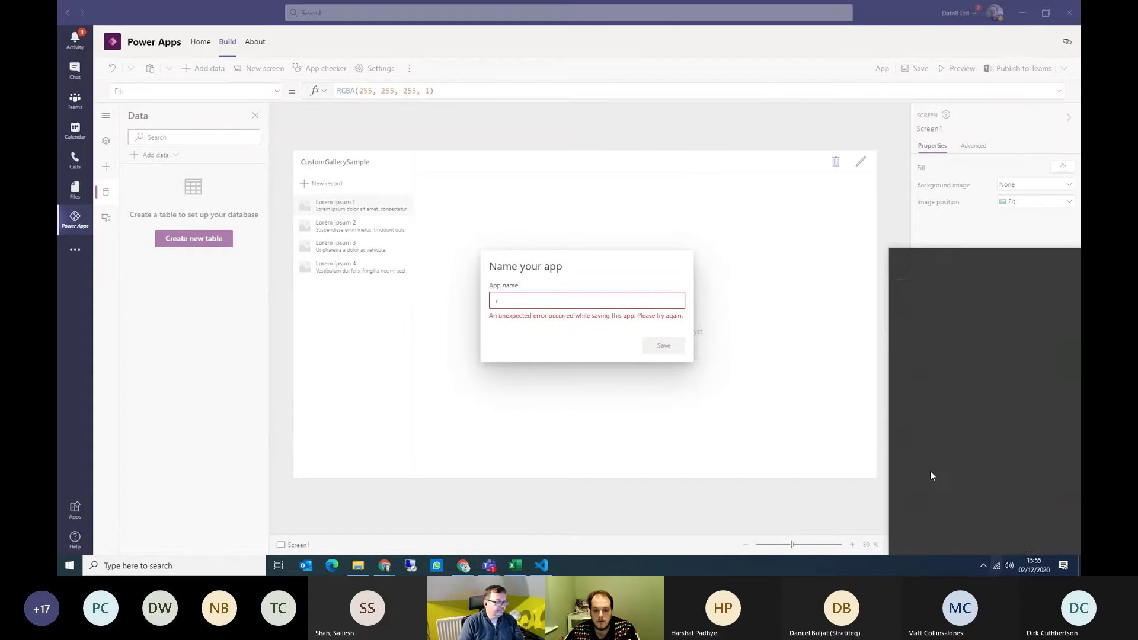
pyautogui.click(764, 243)
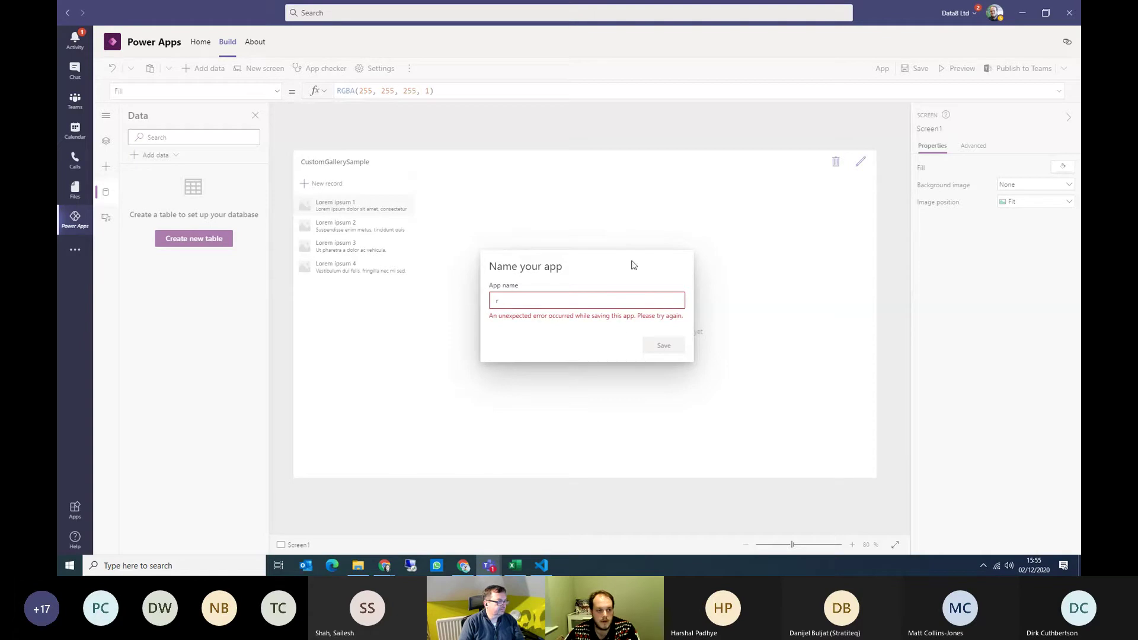
pyautogui.doubleClick(514, 304)
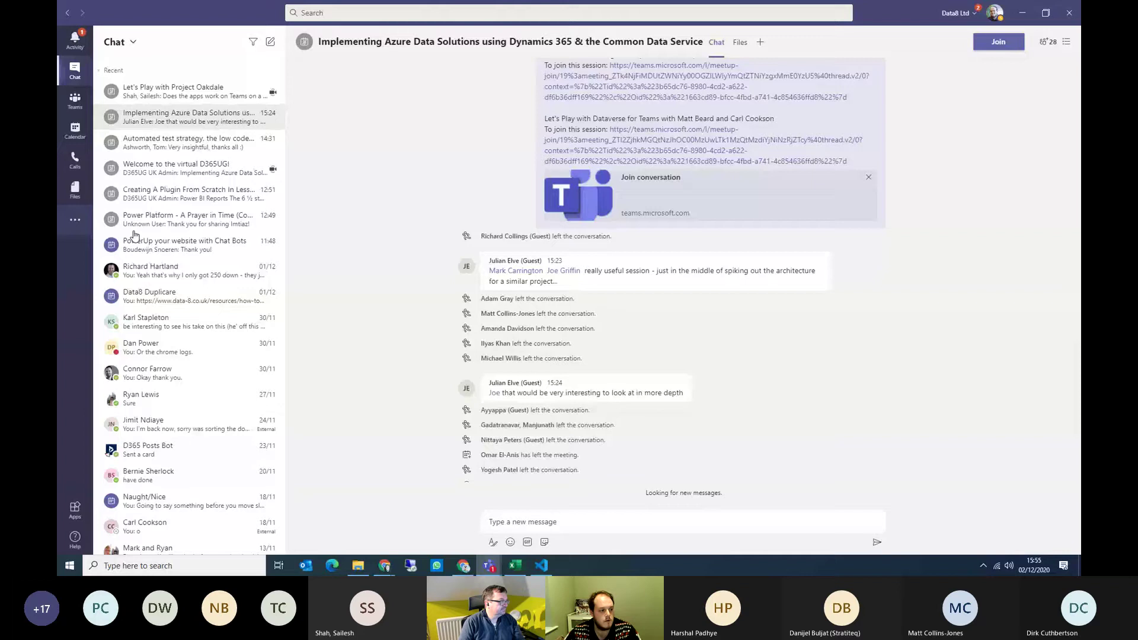
# Step: Reopen Power Apps within Teams and start another new app in the D365UGUK Team
pyautogui.click(75, 220)
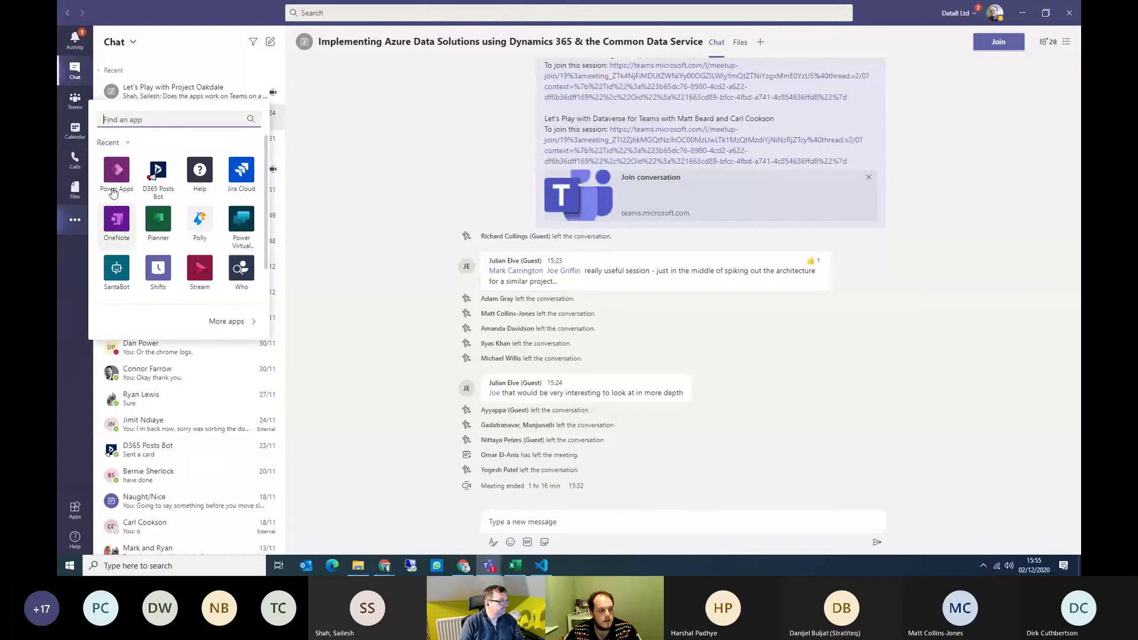
pyautogui.click(116, 173)
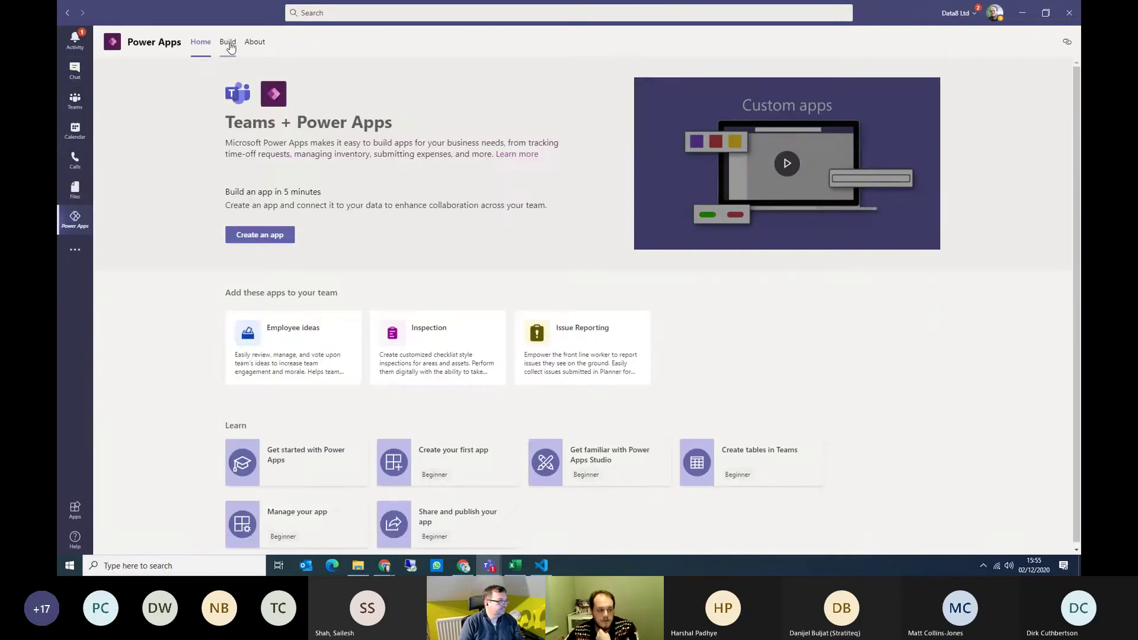
pyautogui.click(262, 234)
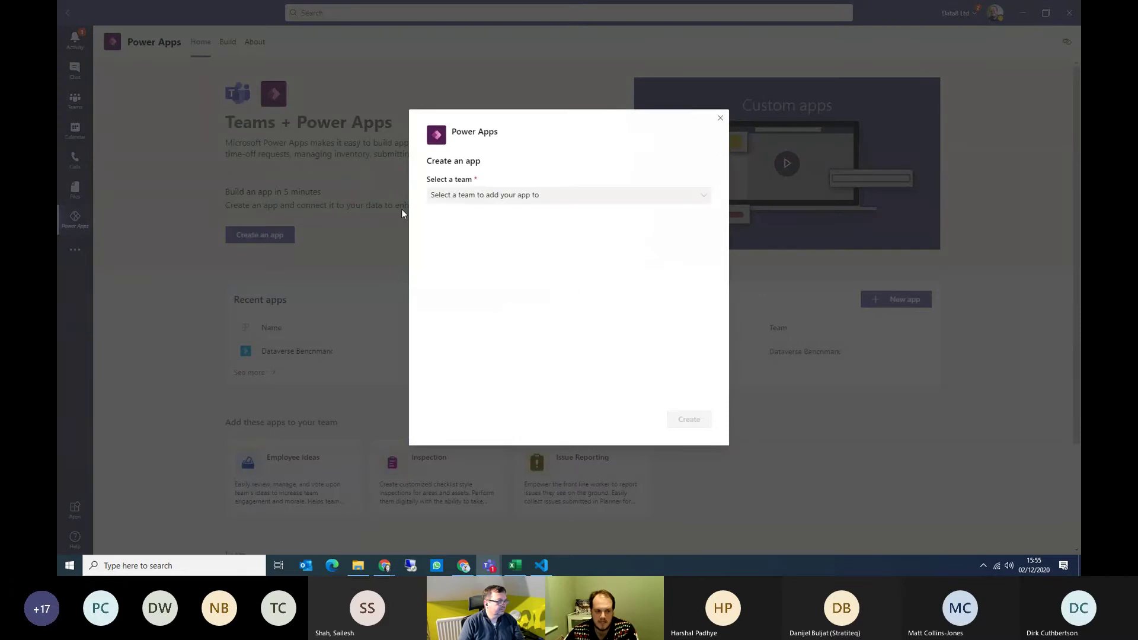
pyautogui.click(463, 196)
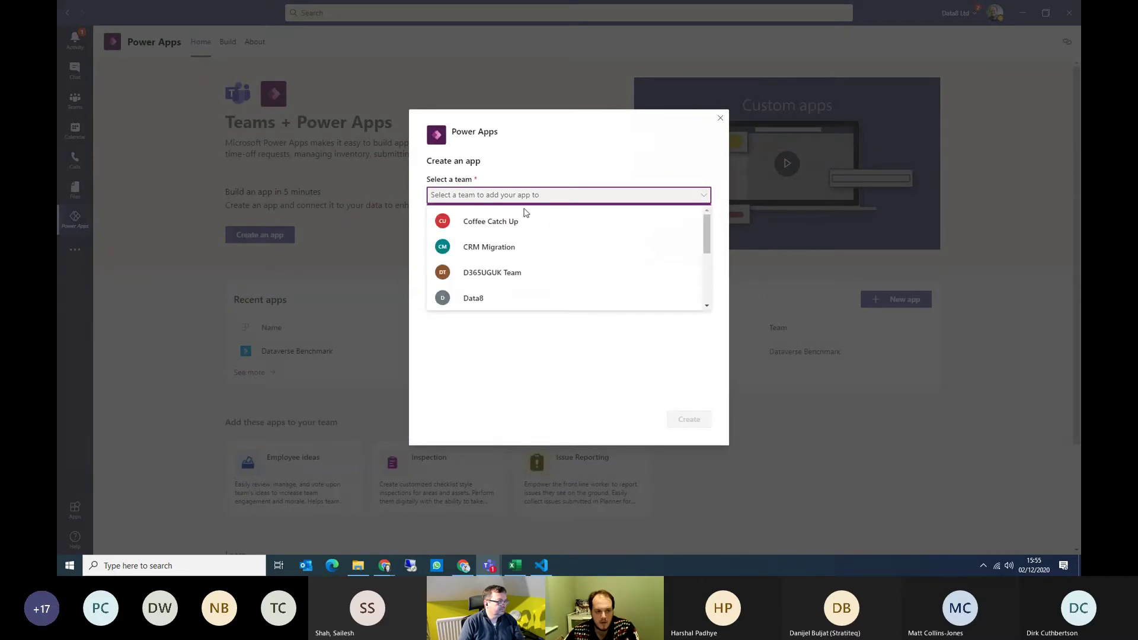
pyautogui.click(502, 272)
pyautogui.click(688, 419)
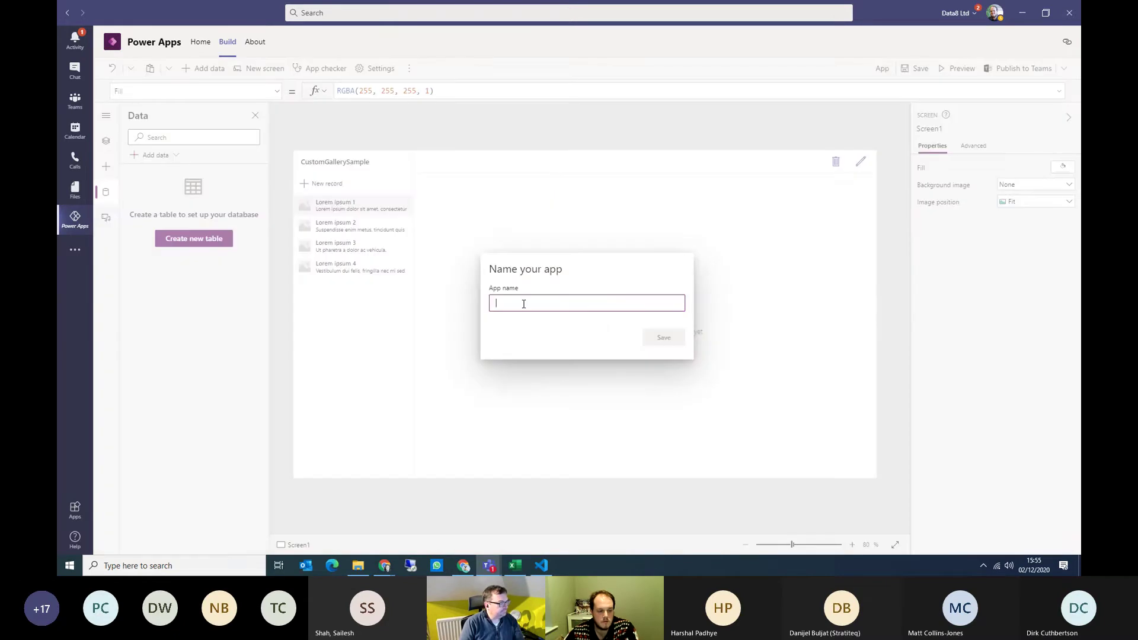
# Step: Try to save the new app under the name Reindeer
pyautogui.write('Reine')
pyautogui.press('BackSpace')
pyautogui.write('deer')
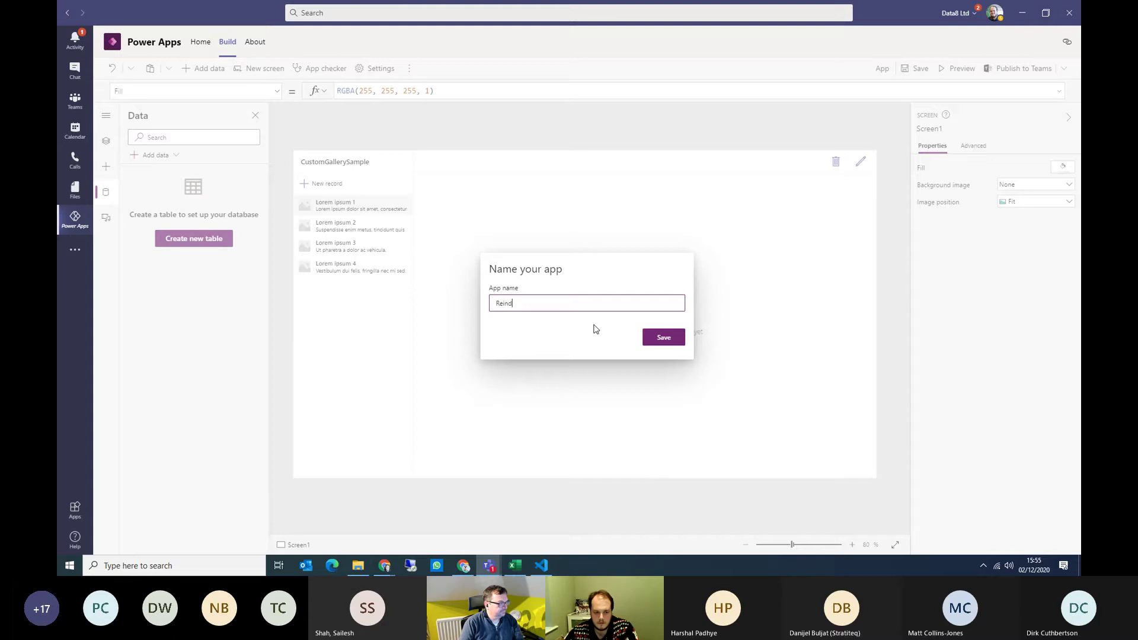
pyautogui.click(670, 339)
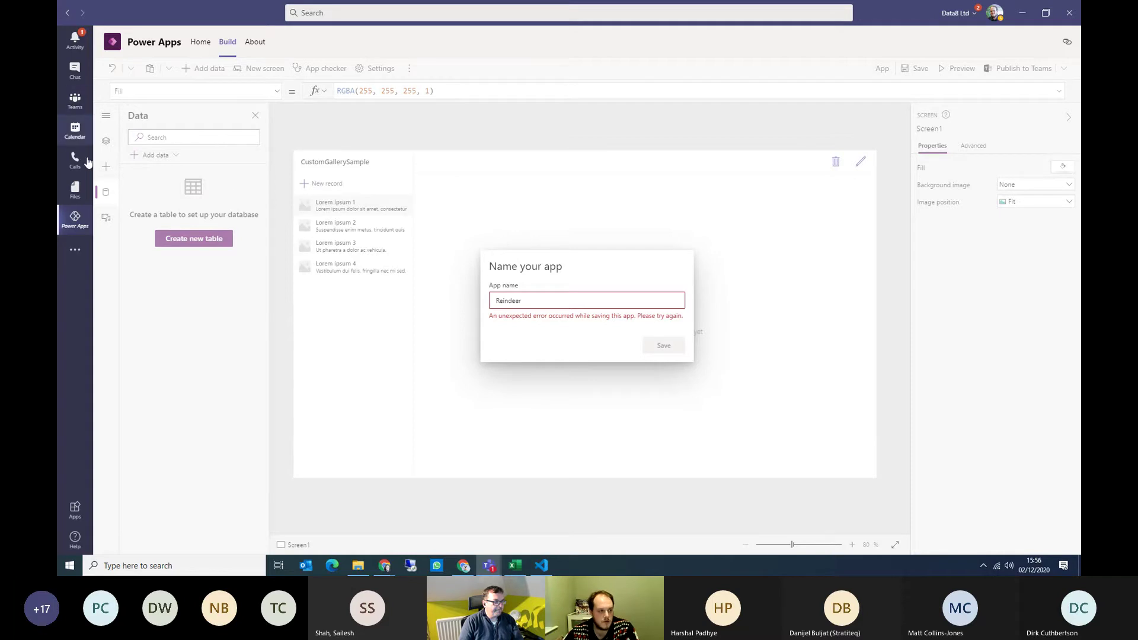
# Step: Look at the Dataverse Benchmark team, then reopen Power Apps and create a fresh app in the D365UGUK Team
pyautogui.click(73, 113)
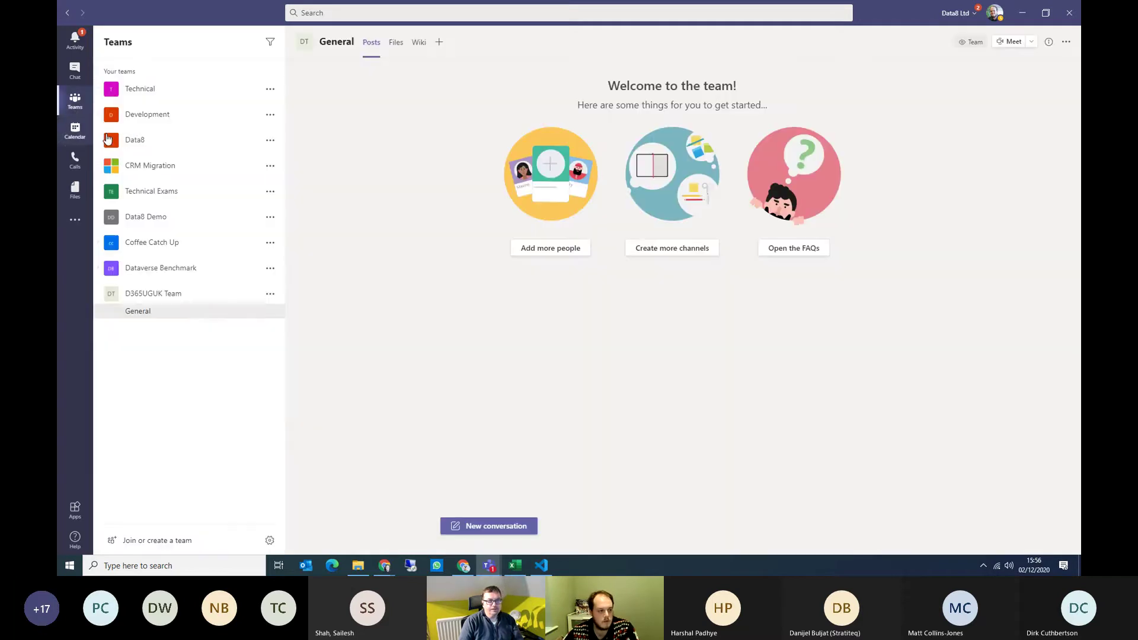
pyautogui.click(163, 273)
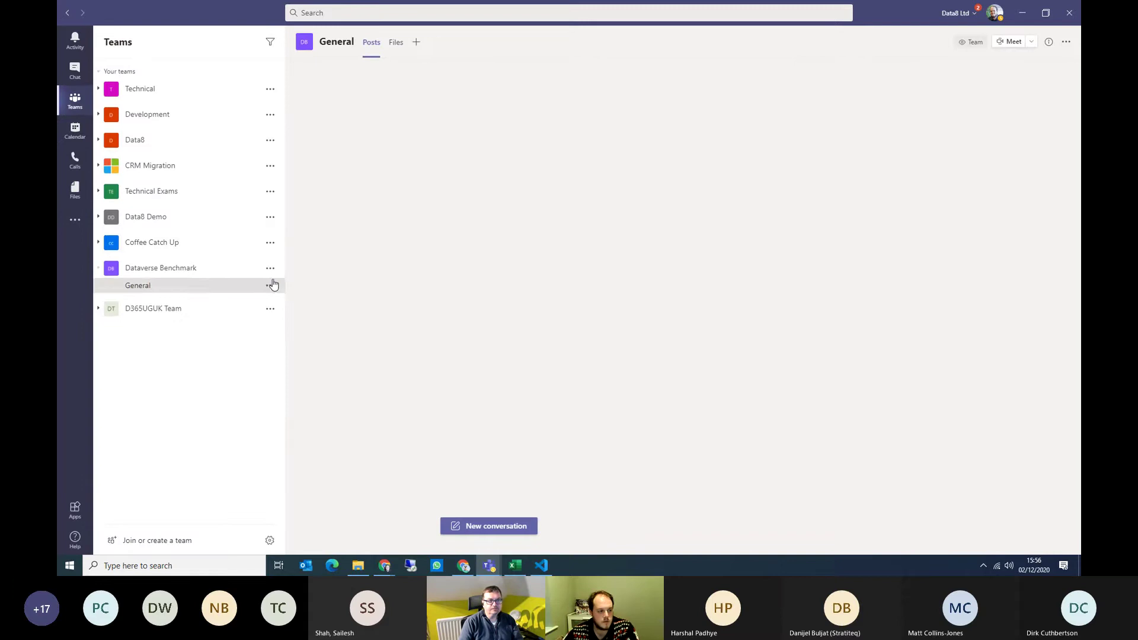
pyautogui.click(75, 220)
pyautogui.click(116, 169)
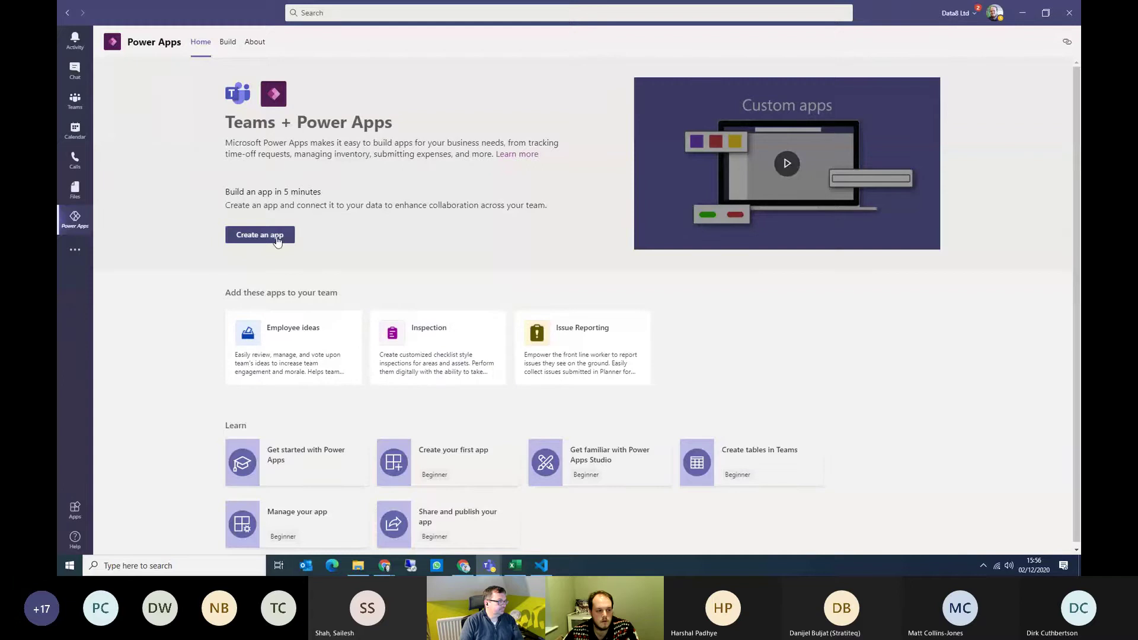
pyautogui.click(272, 237)
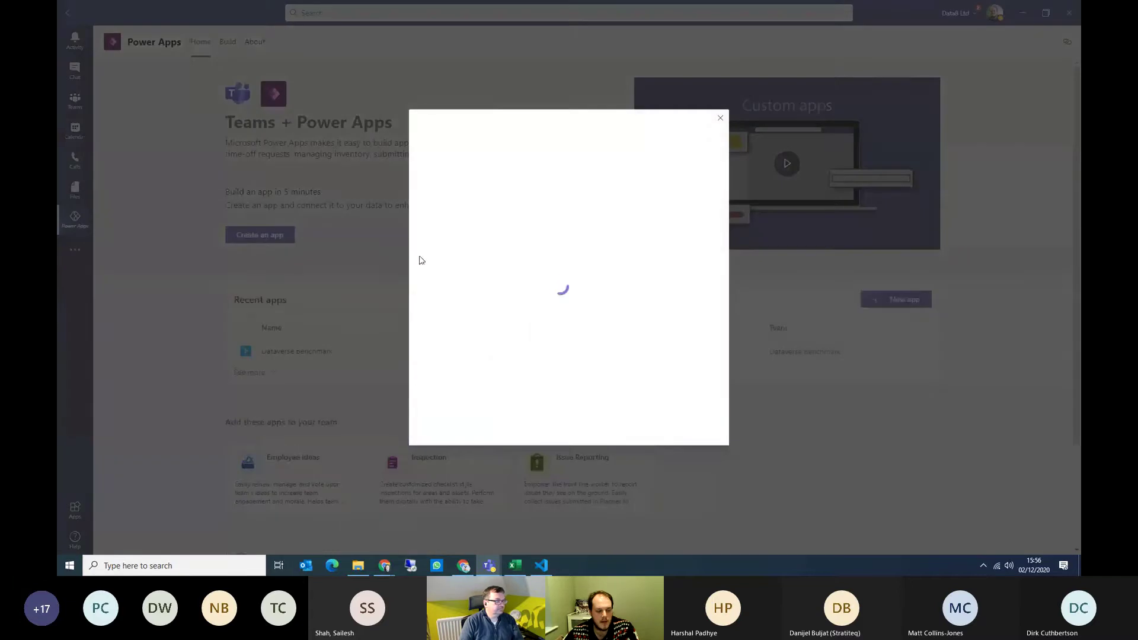
pyautogui.click(476, 195)
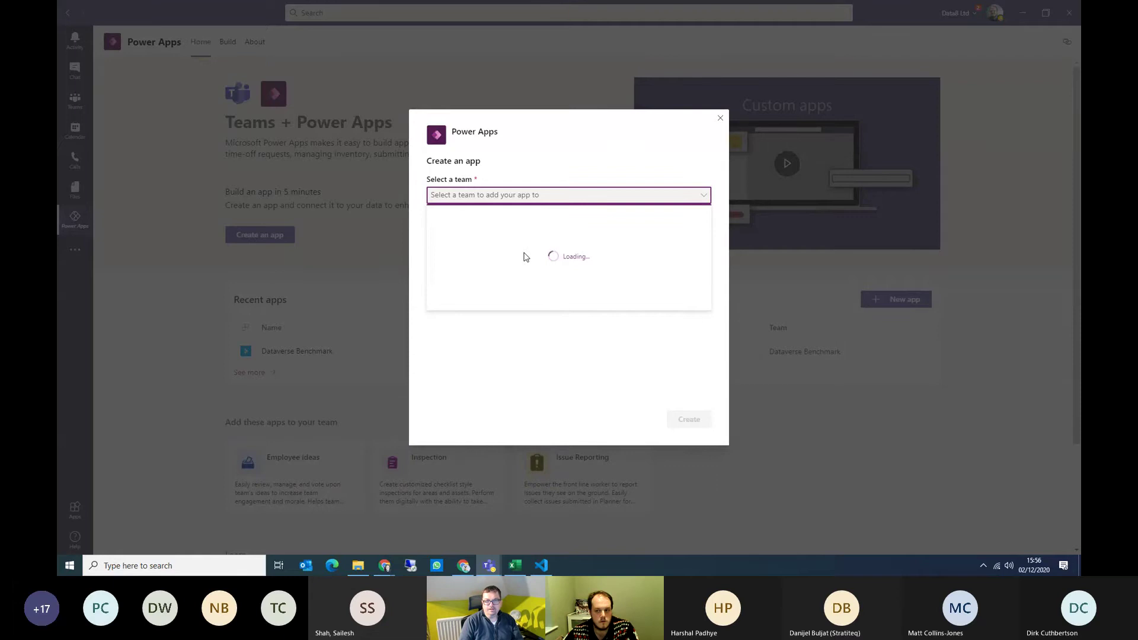
pyautogui.scroll(-5, 503, 261)
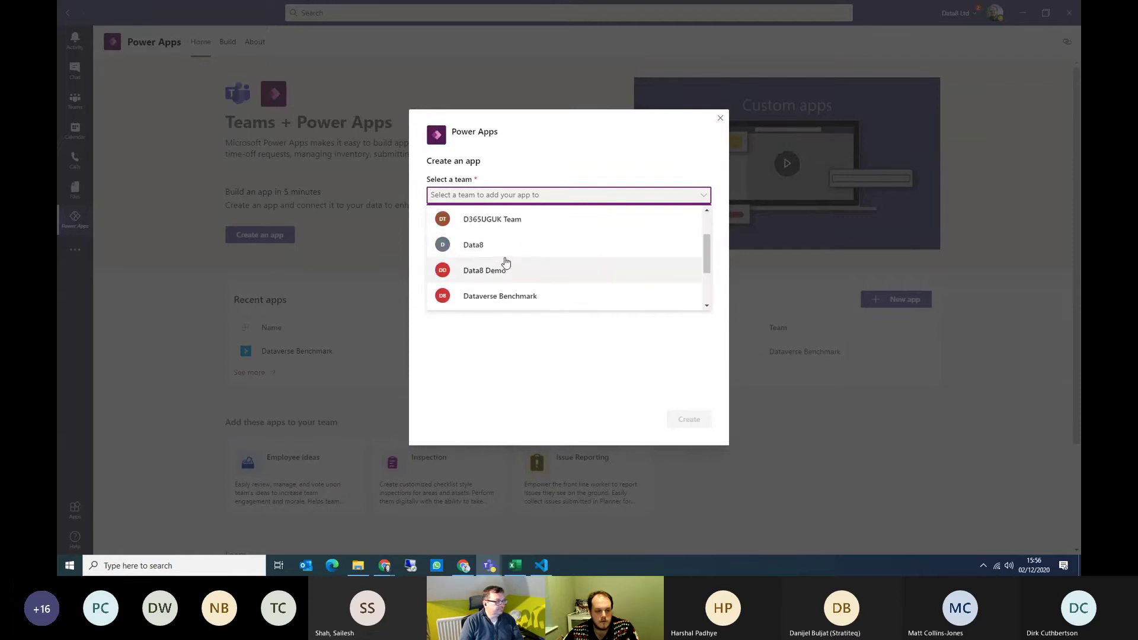
pyautogui.click(504, 243)
pyautogui.click(690, 430)
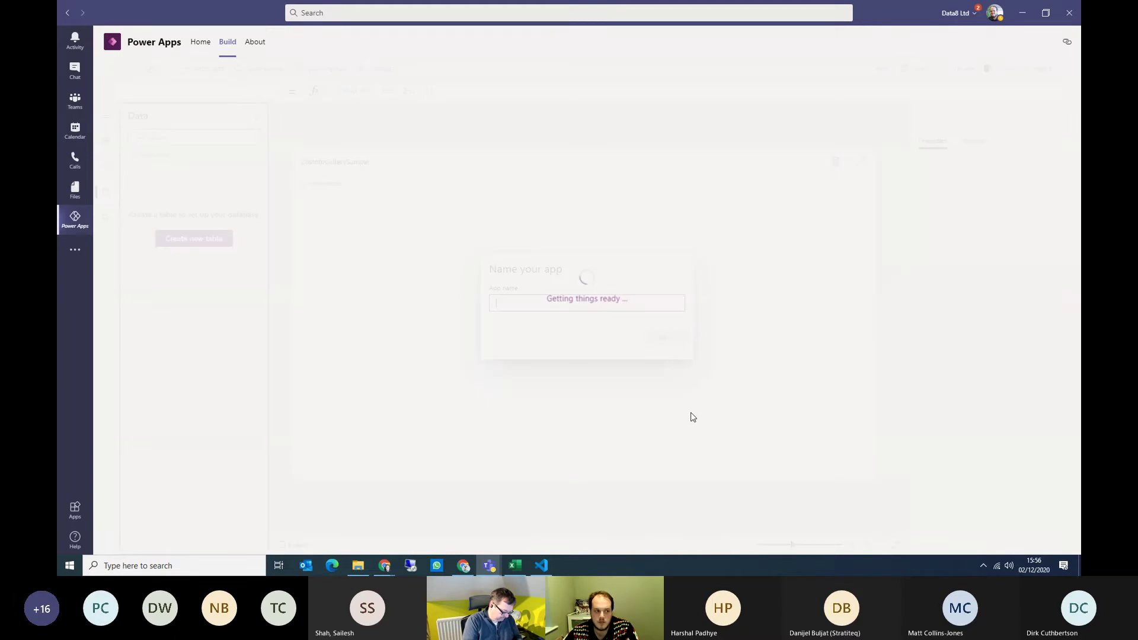
# Step: Name the app Reindeer and save it
pyautogui.write('R')
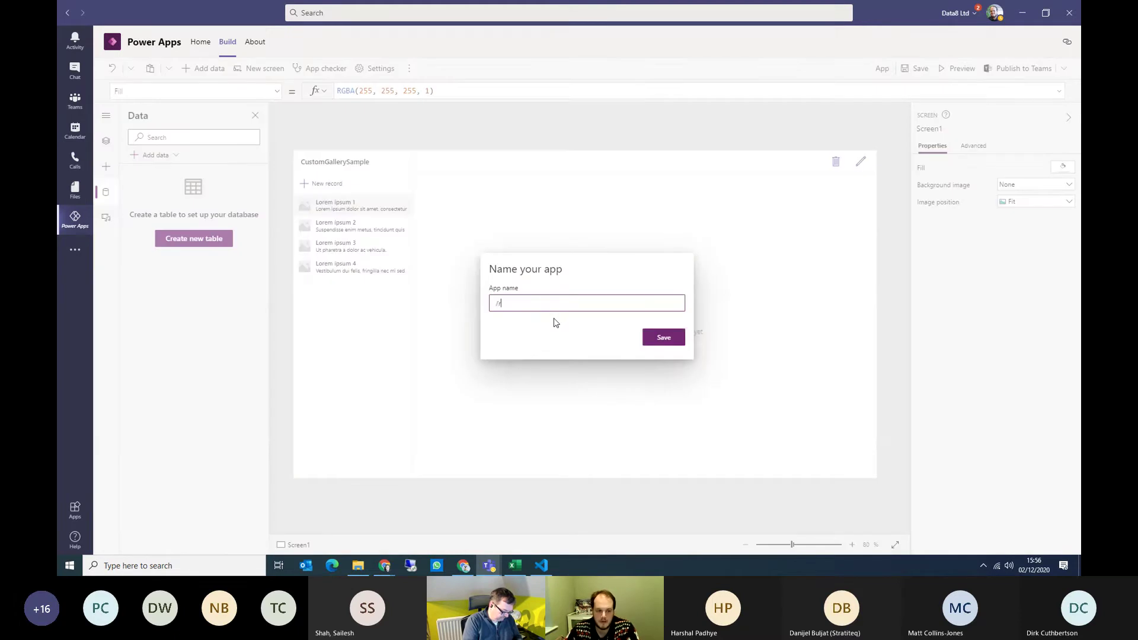
pyautogui.write('eindeer')
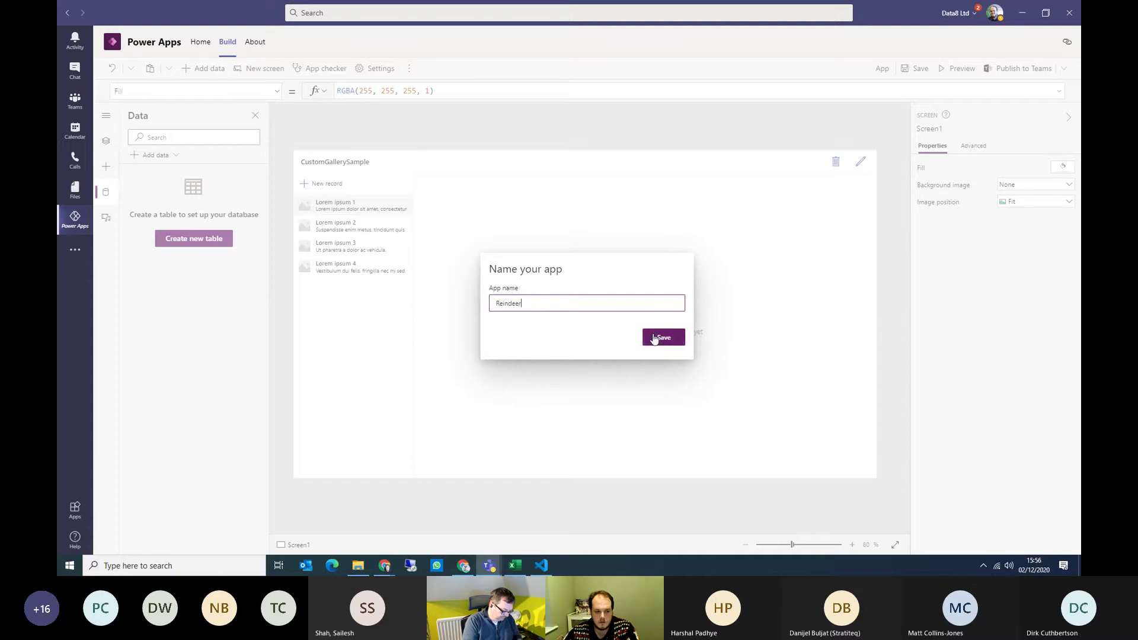
pyautogui.click(664, 337)
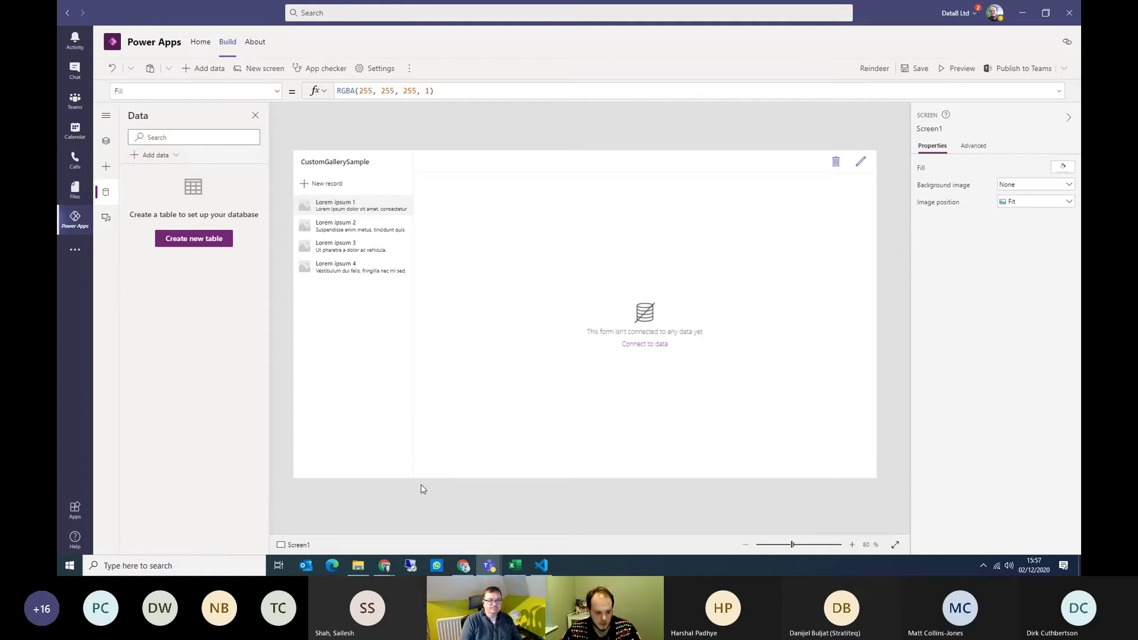
# Step: Switch to Chrome, refresh the Power Platform admin center's environments list to check the new team's environment, and return to Teams
pyautogui.moveTo(396, 554)
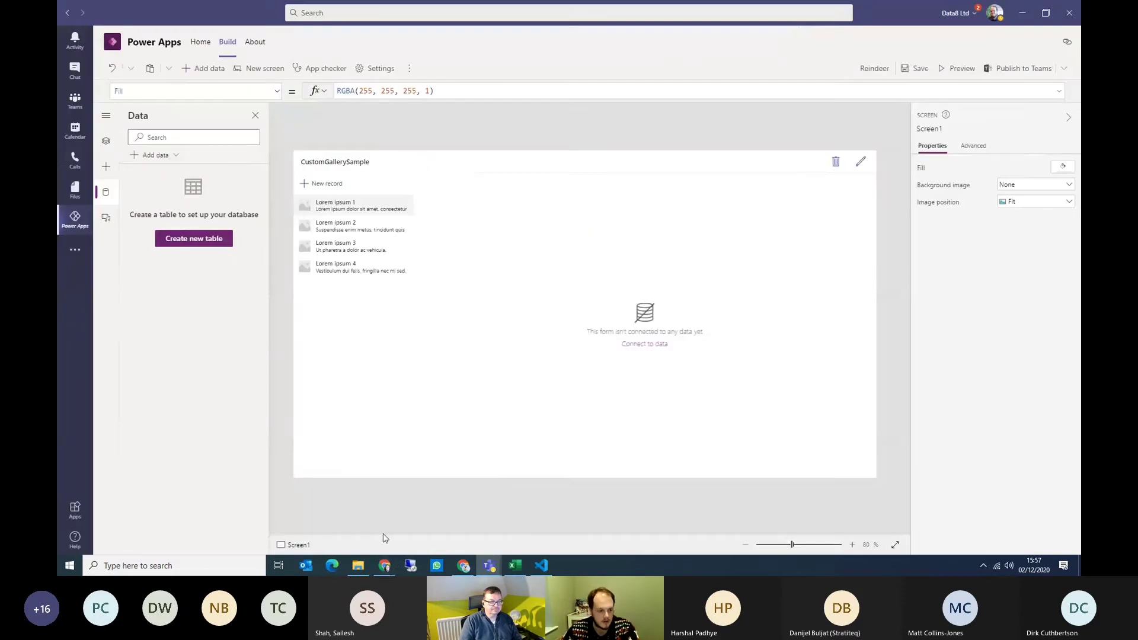
pyautogui.click(385, 564)
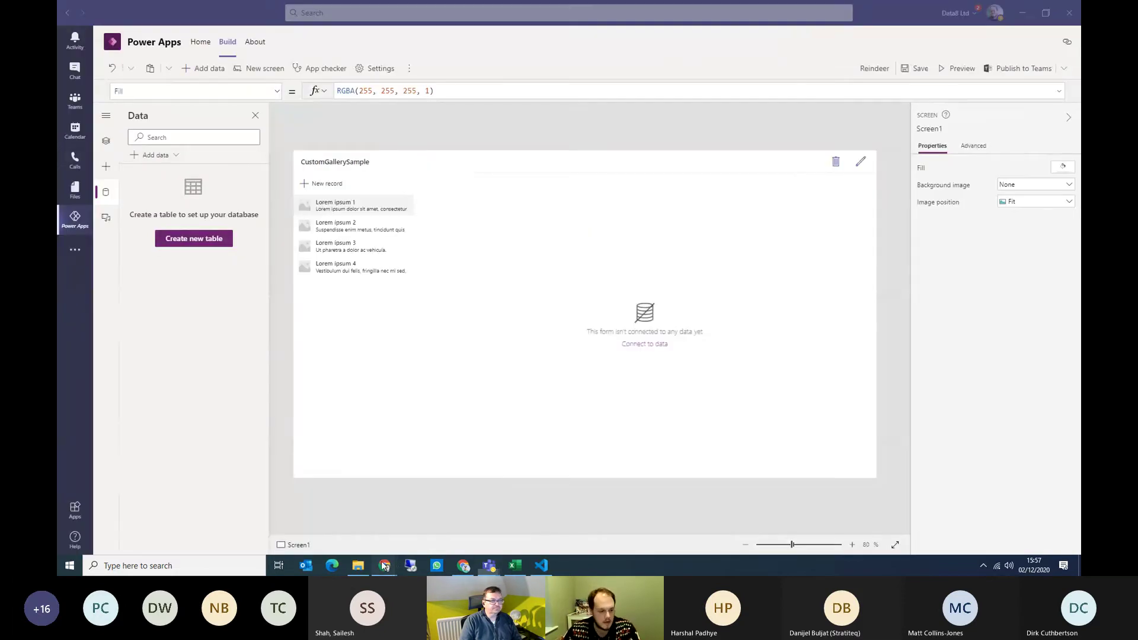
pyautogui.click(434, 517)
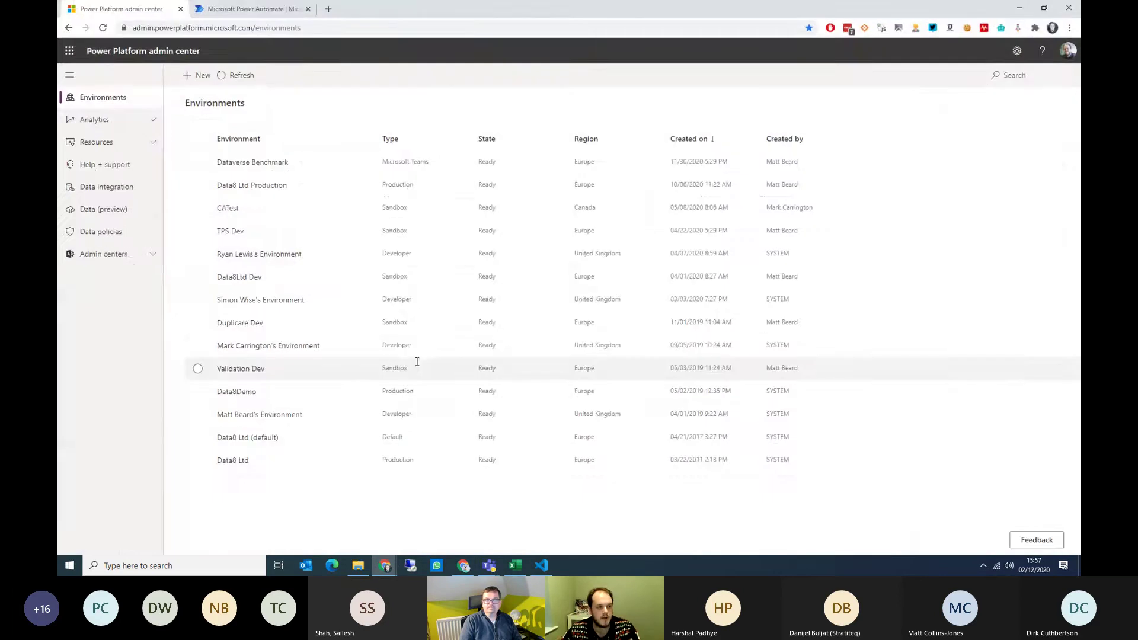
pyautogui.click(103, 28)
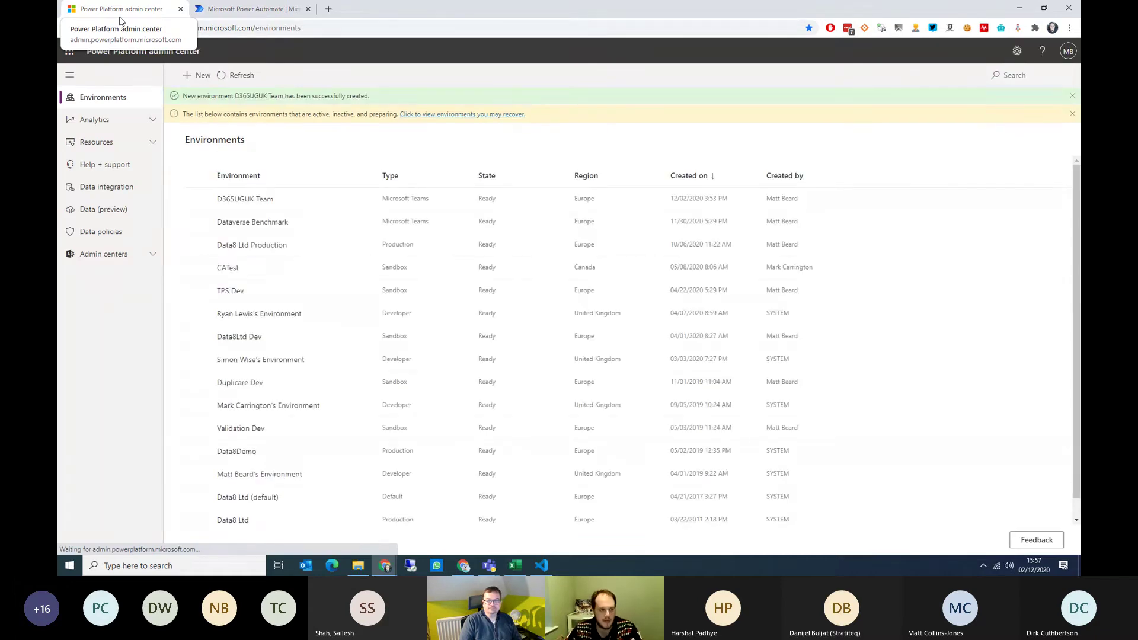
pyautogui.moveTo(187, 96); pyautogui.dragTo(371, 97)
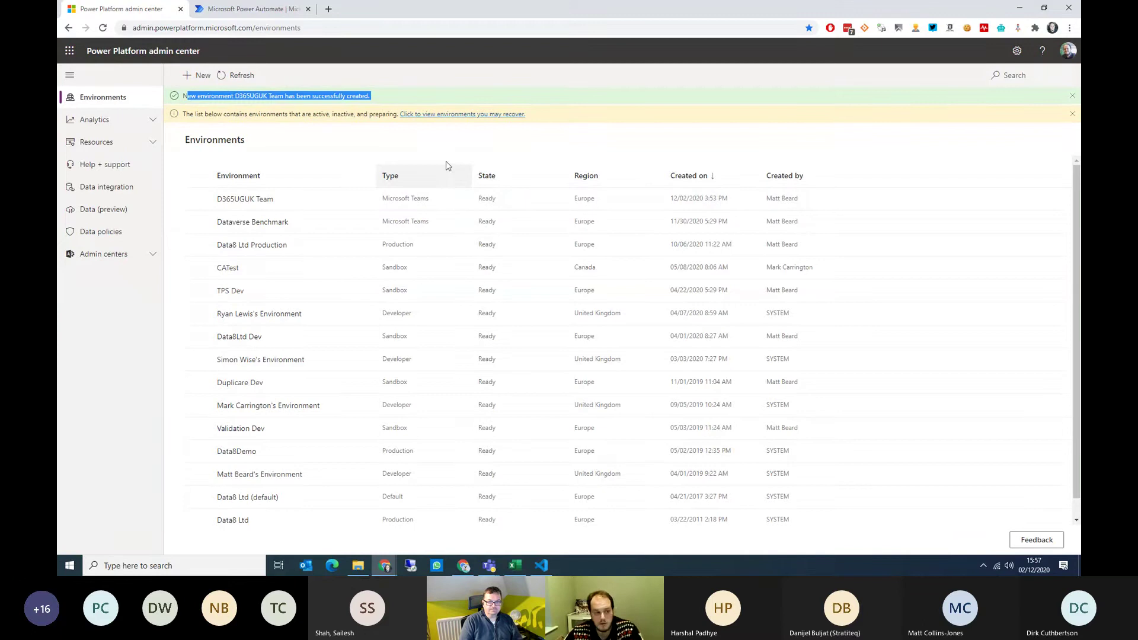
pyautogui.click(248, 12)
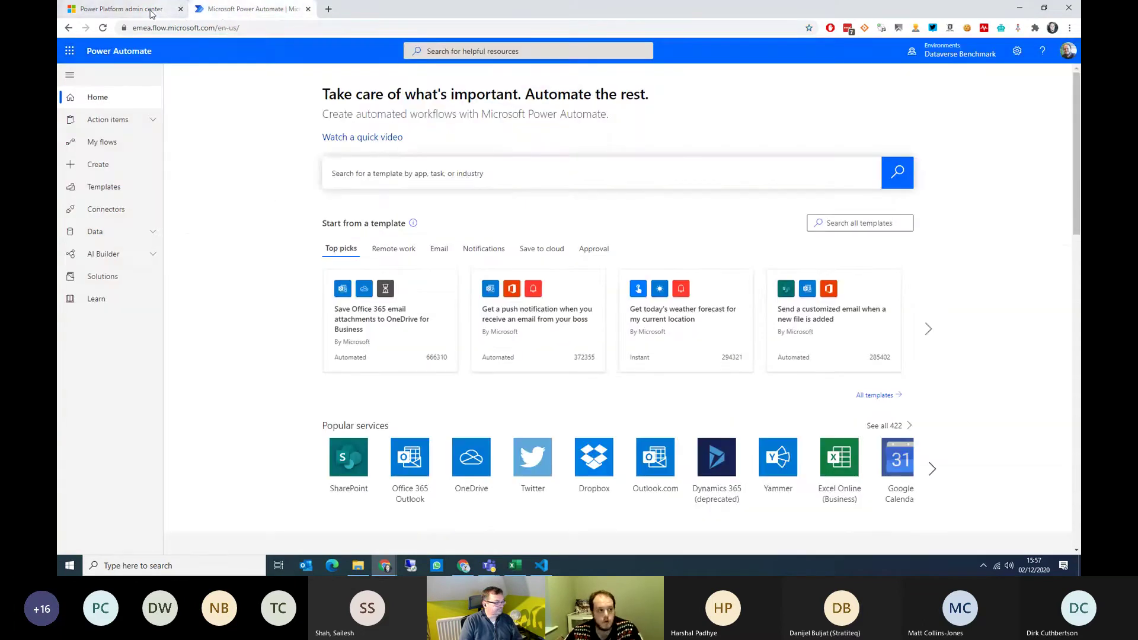
pyautogui.click(152, 12)
pyautogui.hotkey('alt', 'Tab')
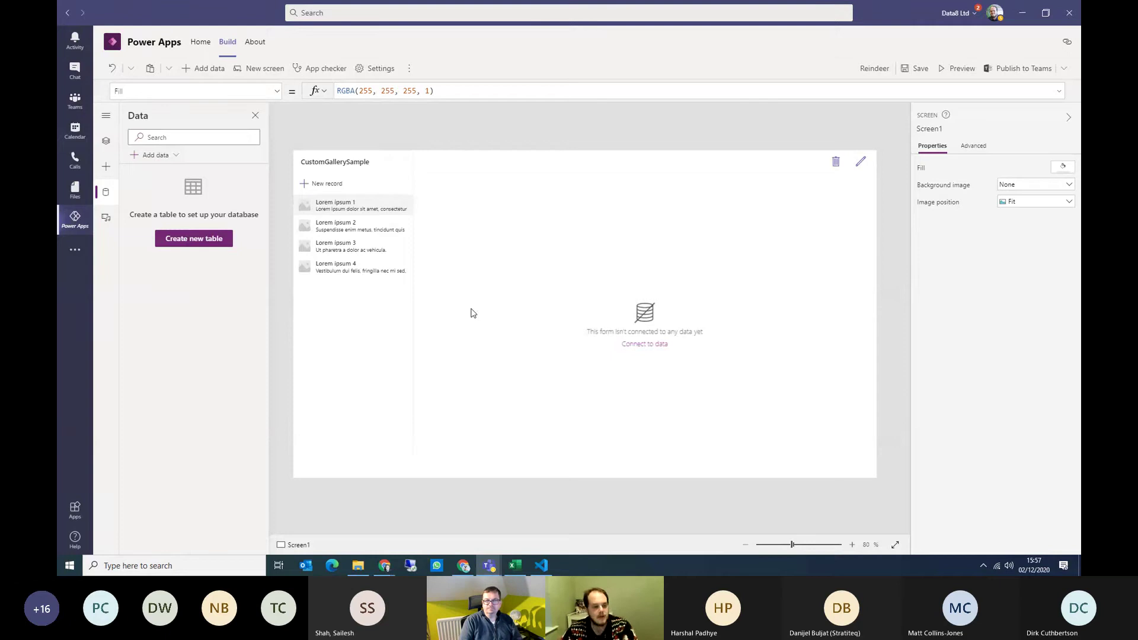
# Step: Create a new table named Reindeer with the plural table name Reindeers
pyautogui.click(203, 243)
pyautogui.write('Reindeer')
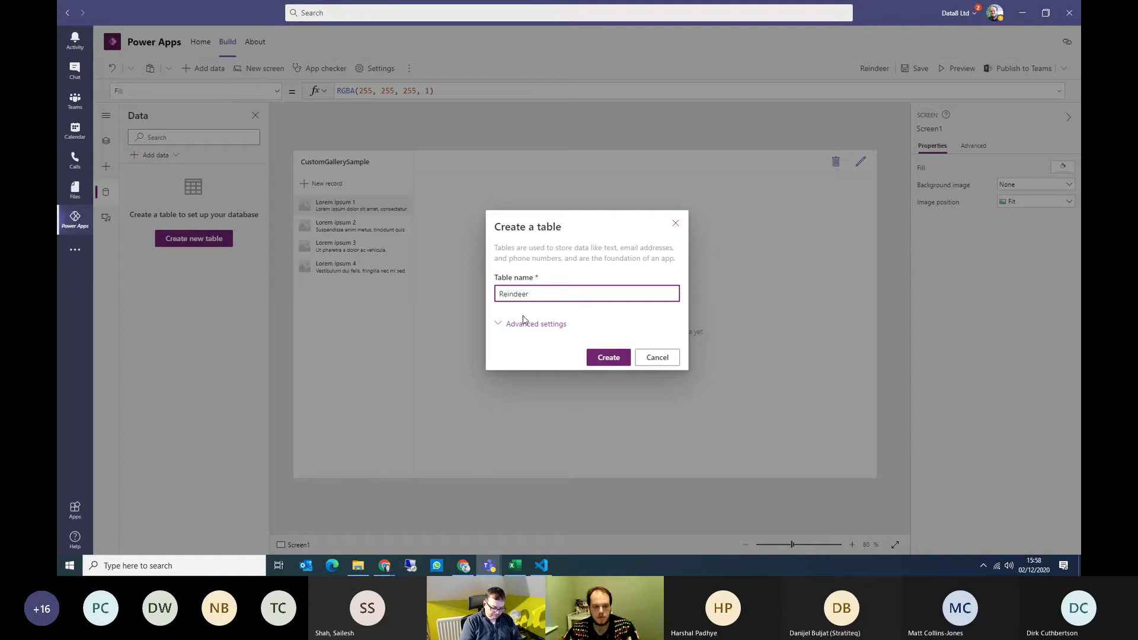
pyautogui.click(551, 325)
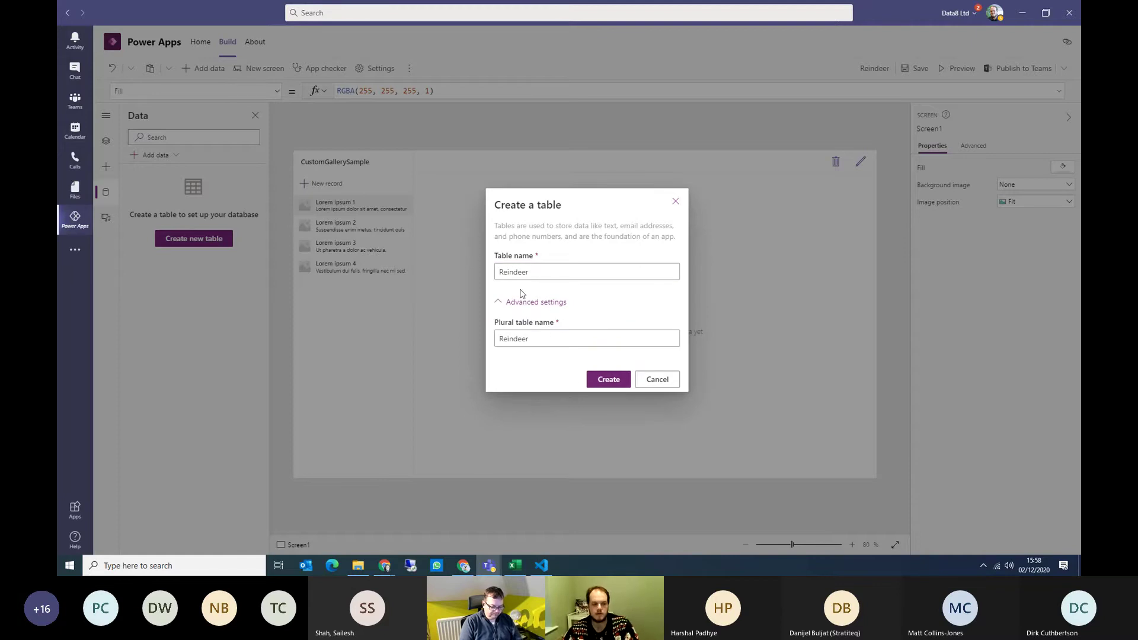
pyautogui.click(563, 343)
pyautogui.write('s')
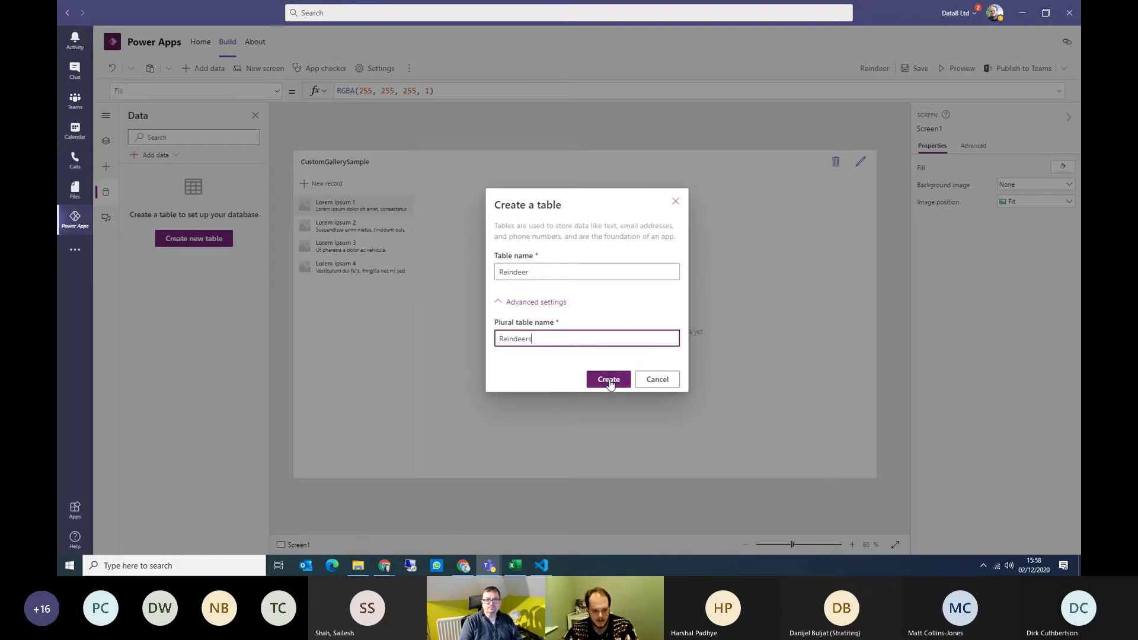
pyautogui.click(608, 383)
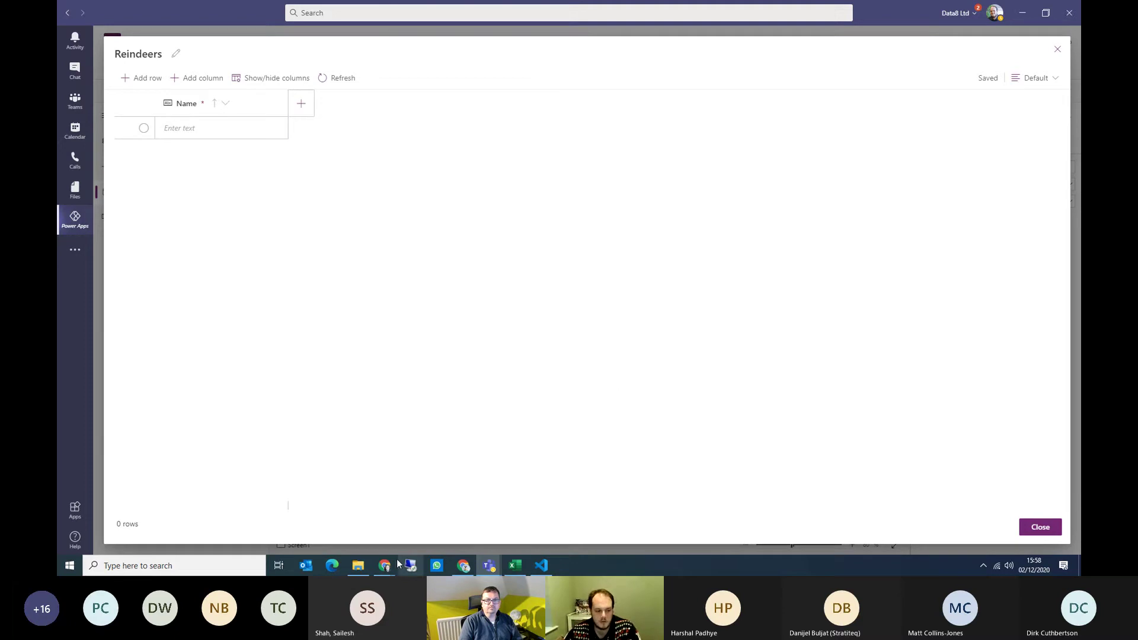
# Step: Add a Yes/No column named Red Nose to the Reindeers table, keeping No as the default value
pyautogui.moveTo(396, 562)
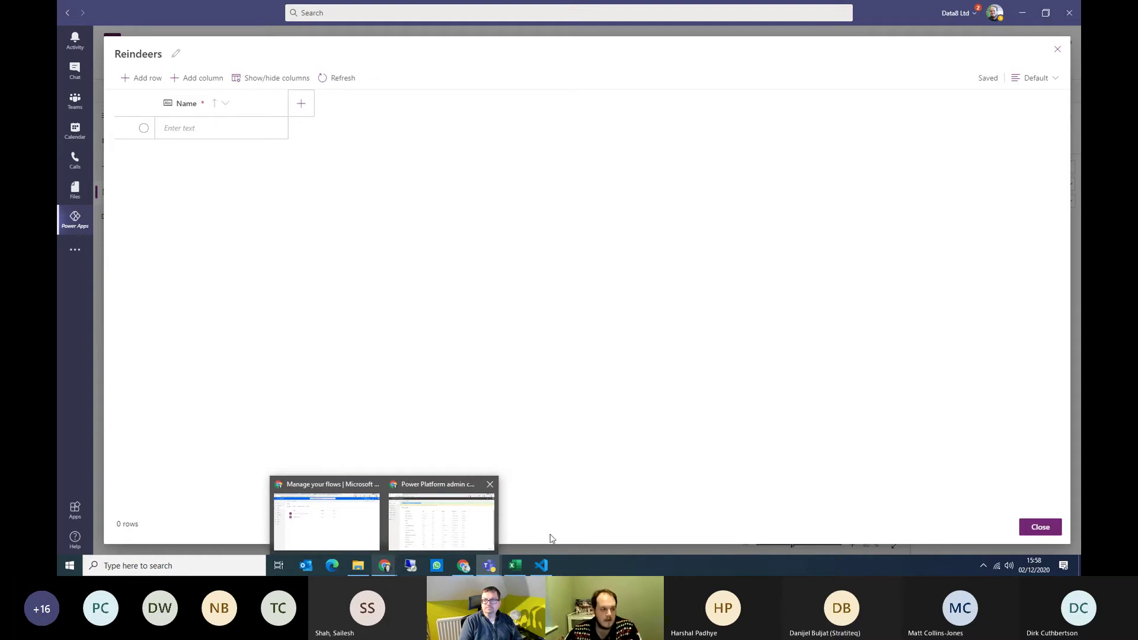
pyautogui.click(301, 105)
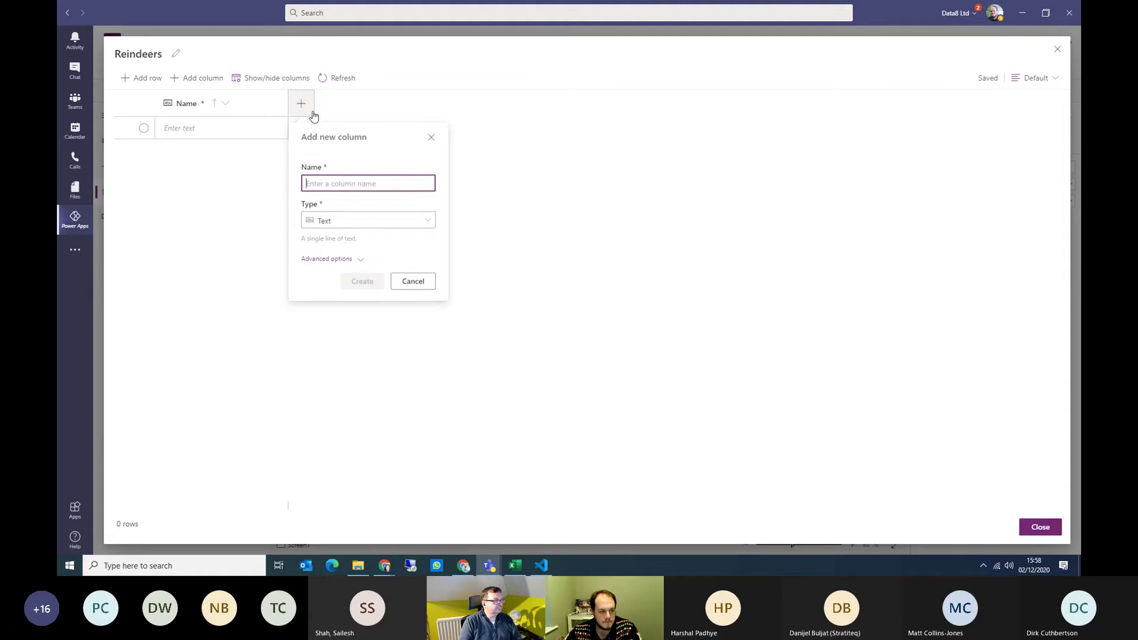
pyautogui.write('Red Nose')
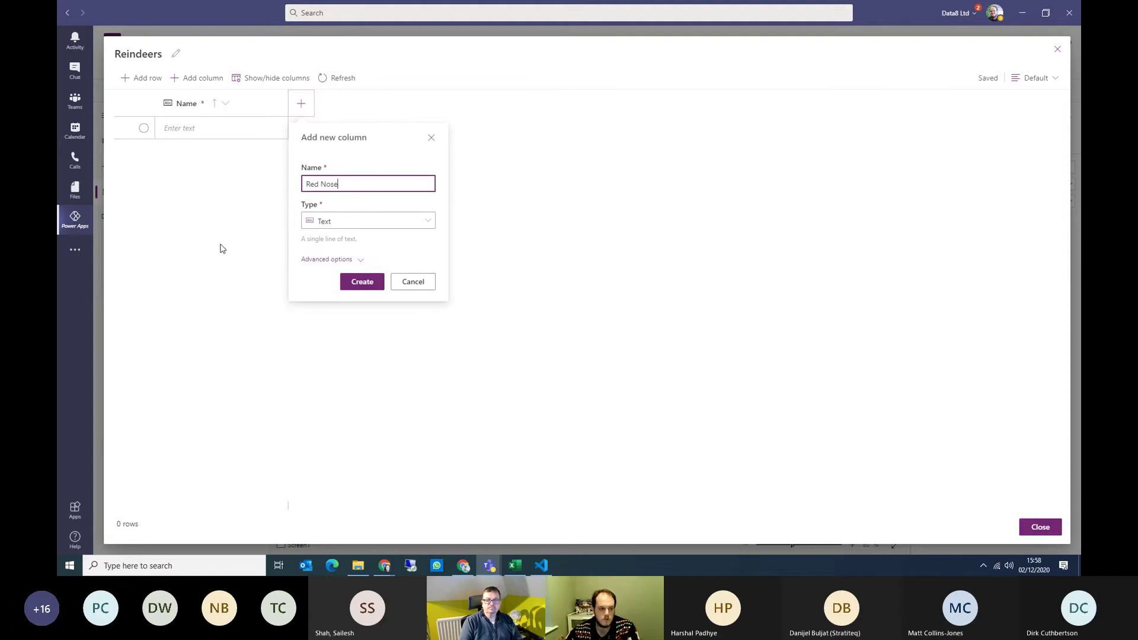
pyautogui.click(353, 227)
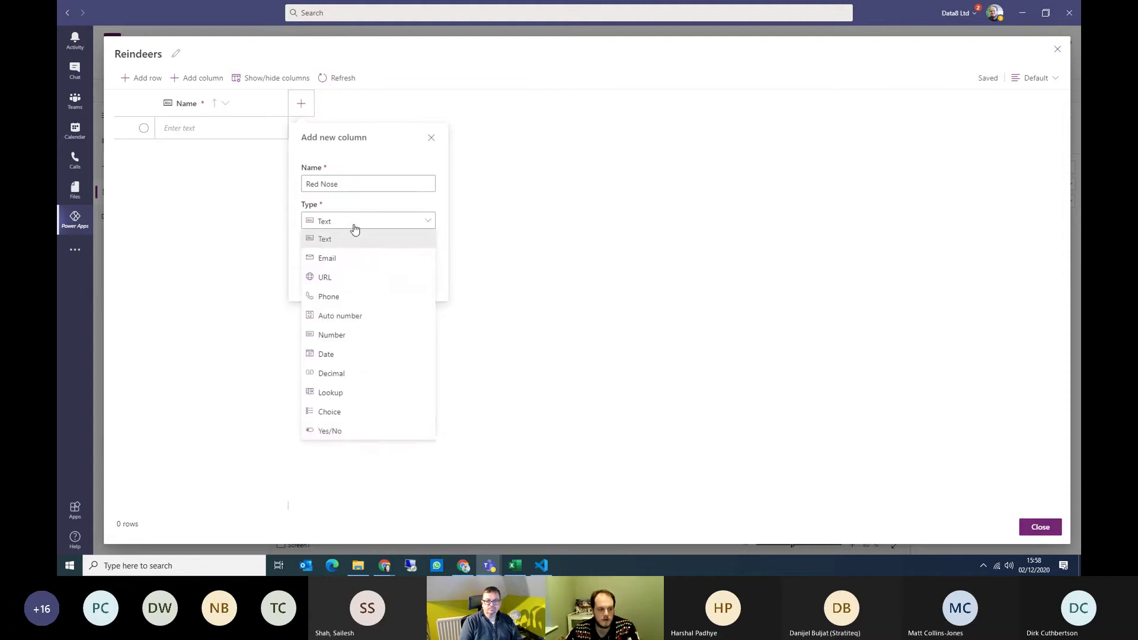
pyautogui.click(353, 413)
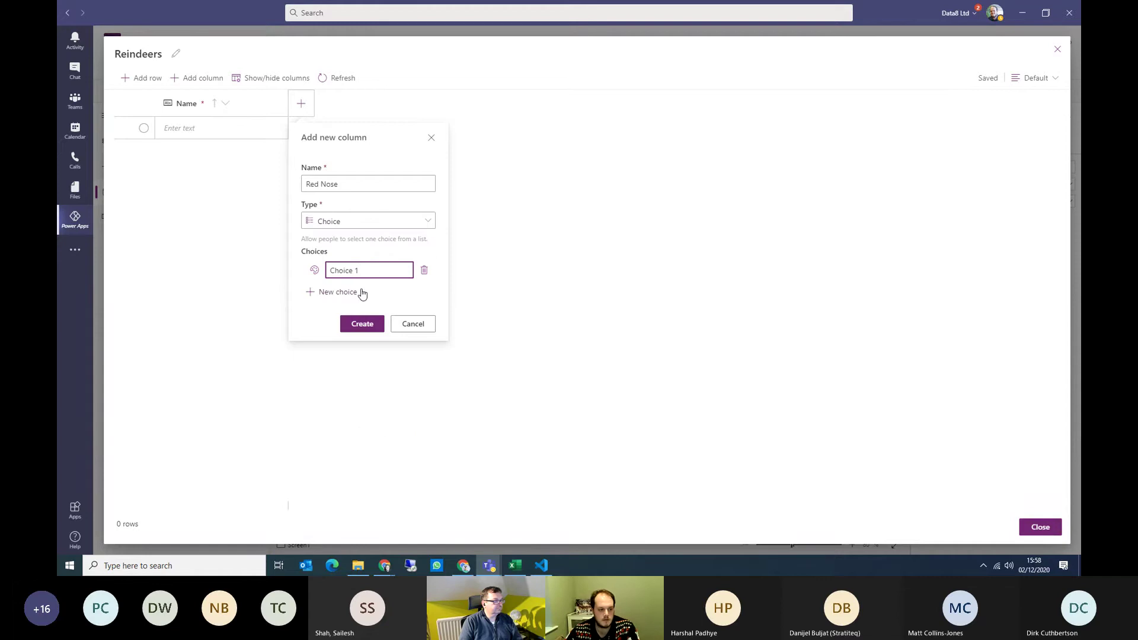
pyautogui.click(350, 224)
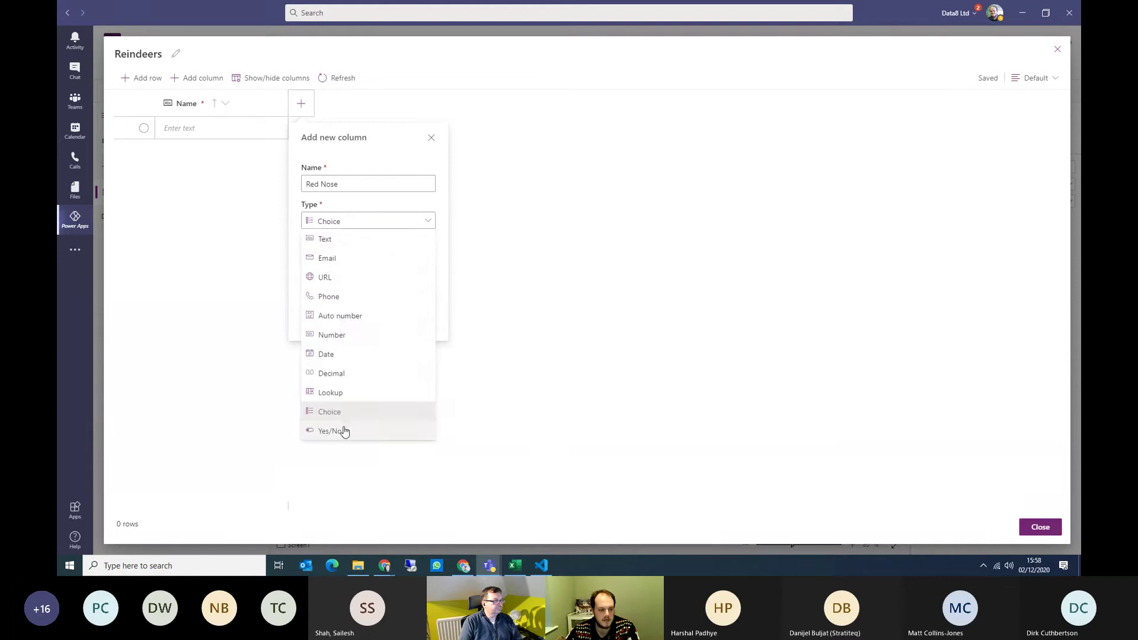
pyautogui.click(344, 429)
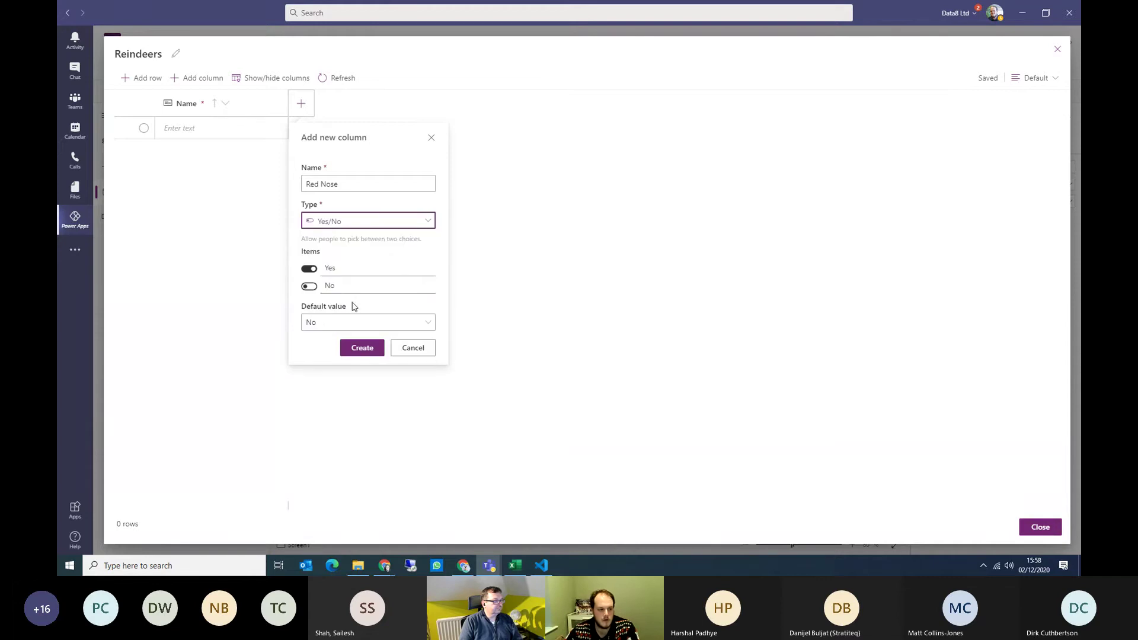
pyautogui.click(362, 348)
# Step: Try to add a row named Comet to the Reindeers table with Red Nose as No
pyautogui.click(228, 130)
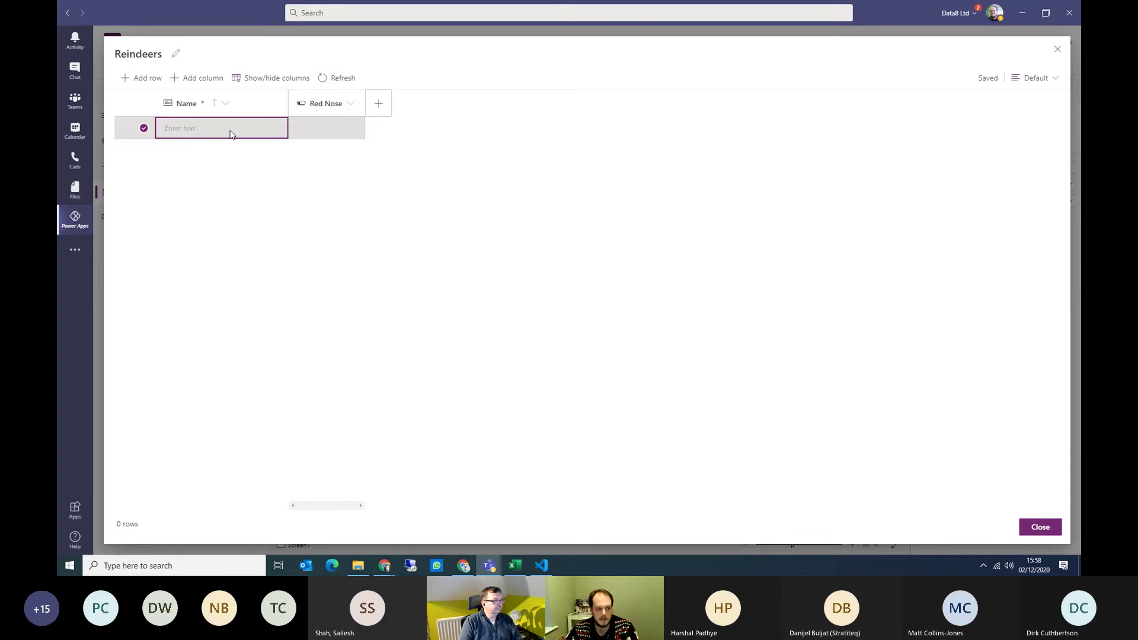
pyautogui.click(142, 78)
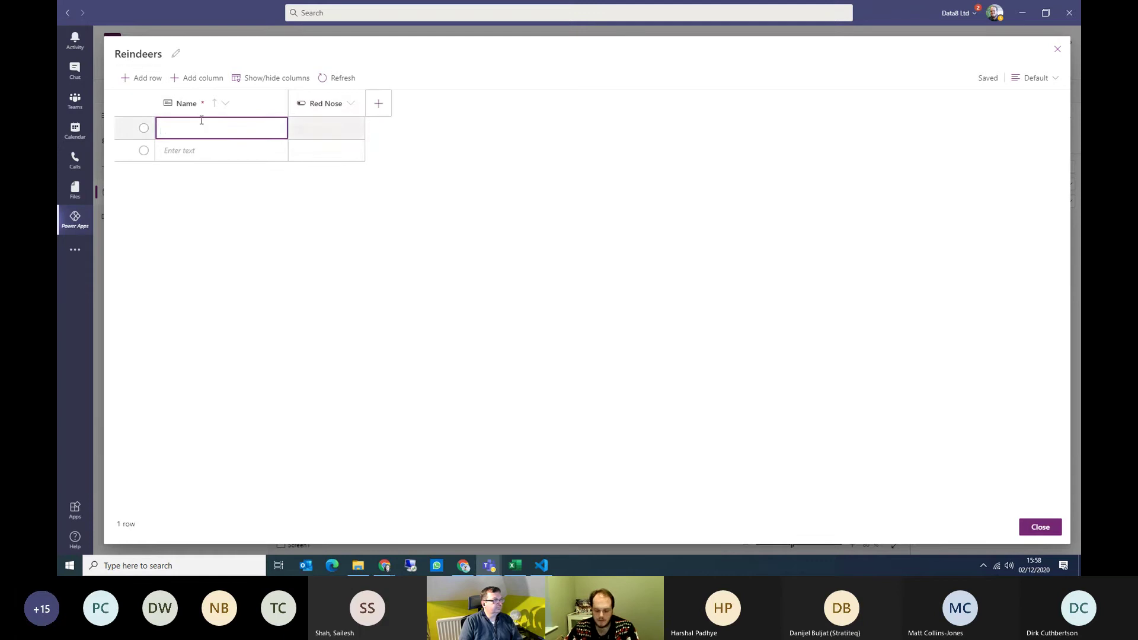
pyautogui.write('Comet')
pyautogui.press('Return')
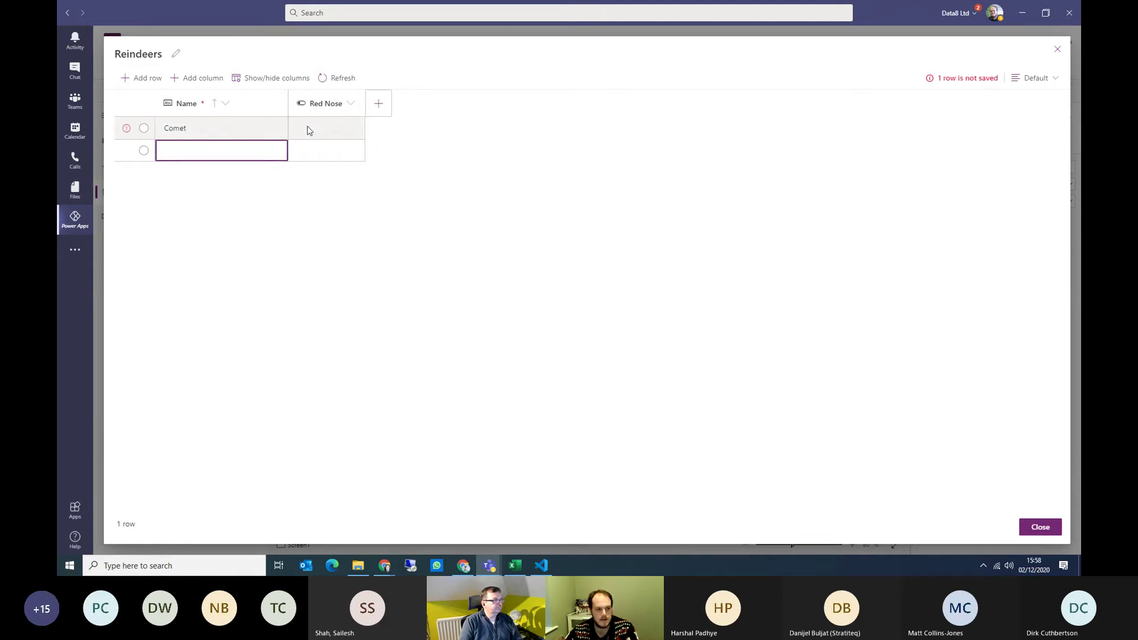
pyautogui.click(340, 126)
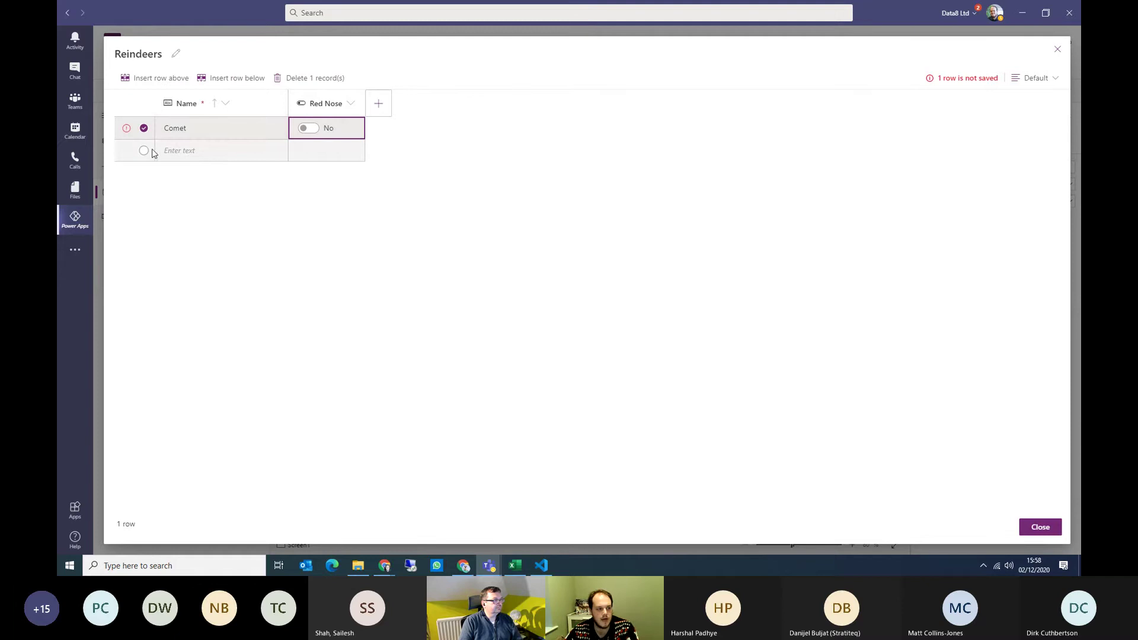
# Step: Insert a row below Comet and name it Cupid
pyautogui.click(230, 81)
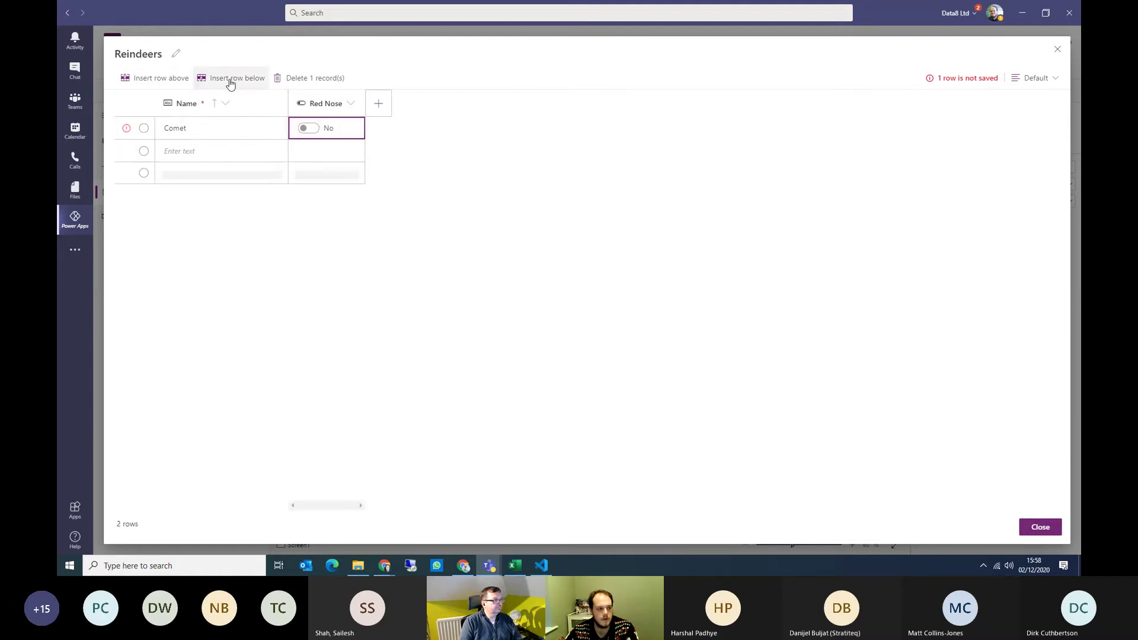
pyautogui.click(204, 151)
pyautogui.write('Cupid')
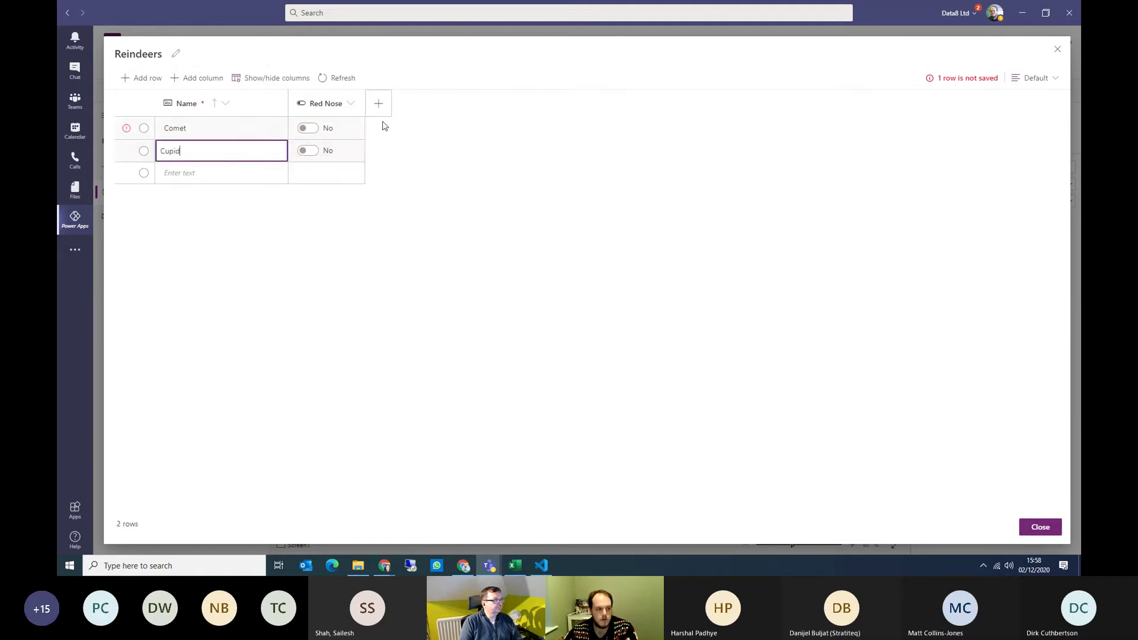
pyautogui.click(386, 127)
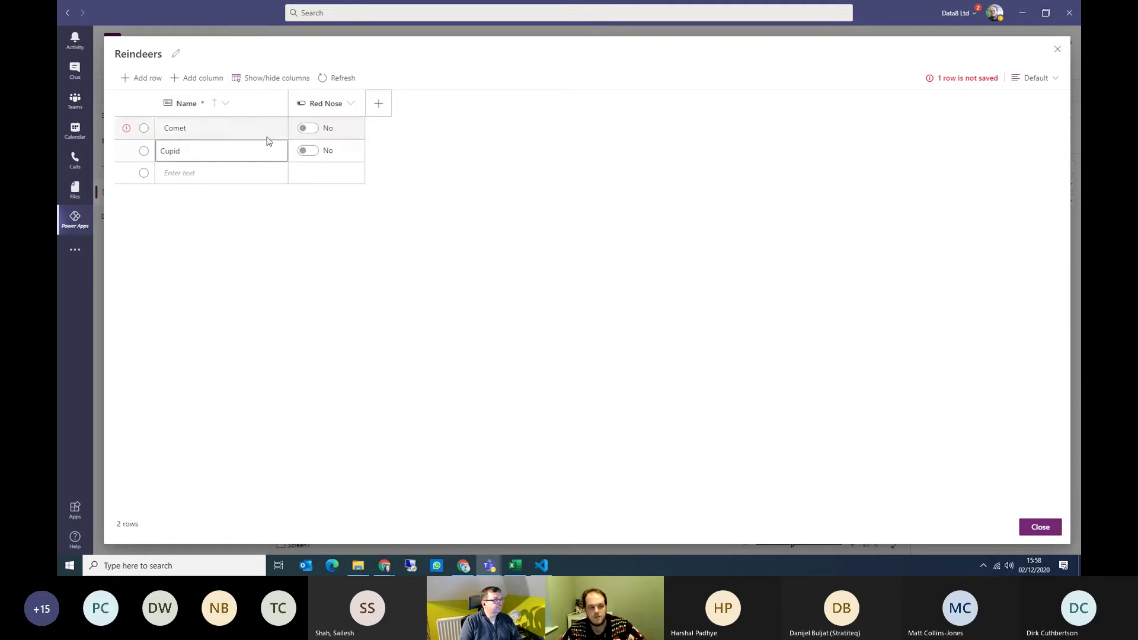
# Step: Check the row flagged as unsaved, then close the Reindeers table and discard the unsaved changes
pyautogui.click(130, 133)
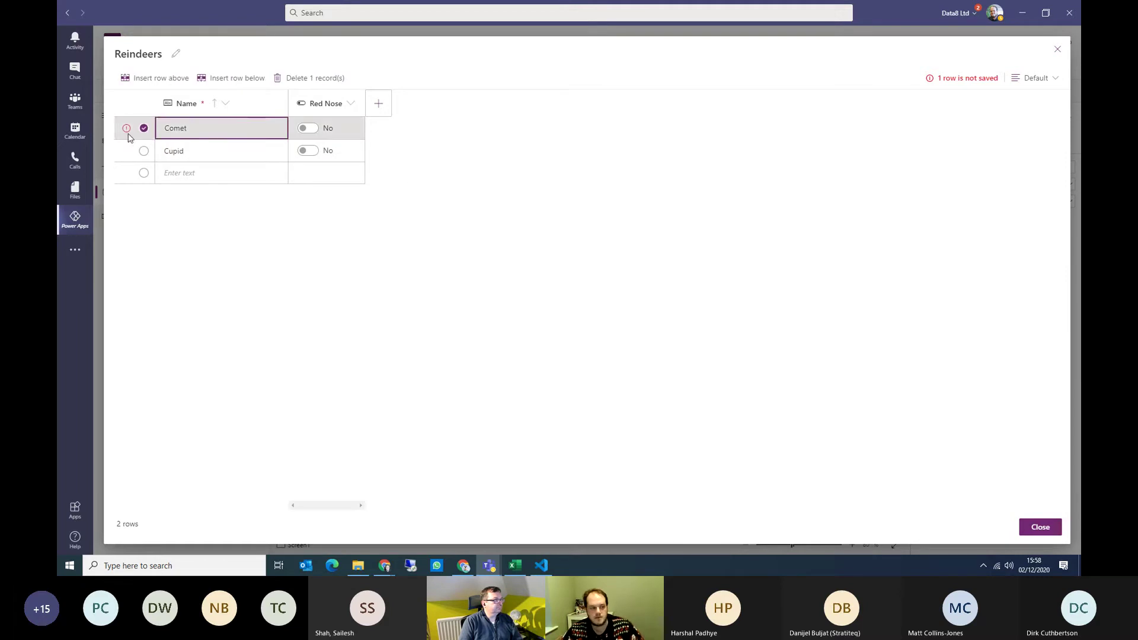
pyautogui.click(968, 77)
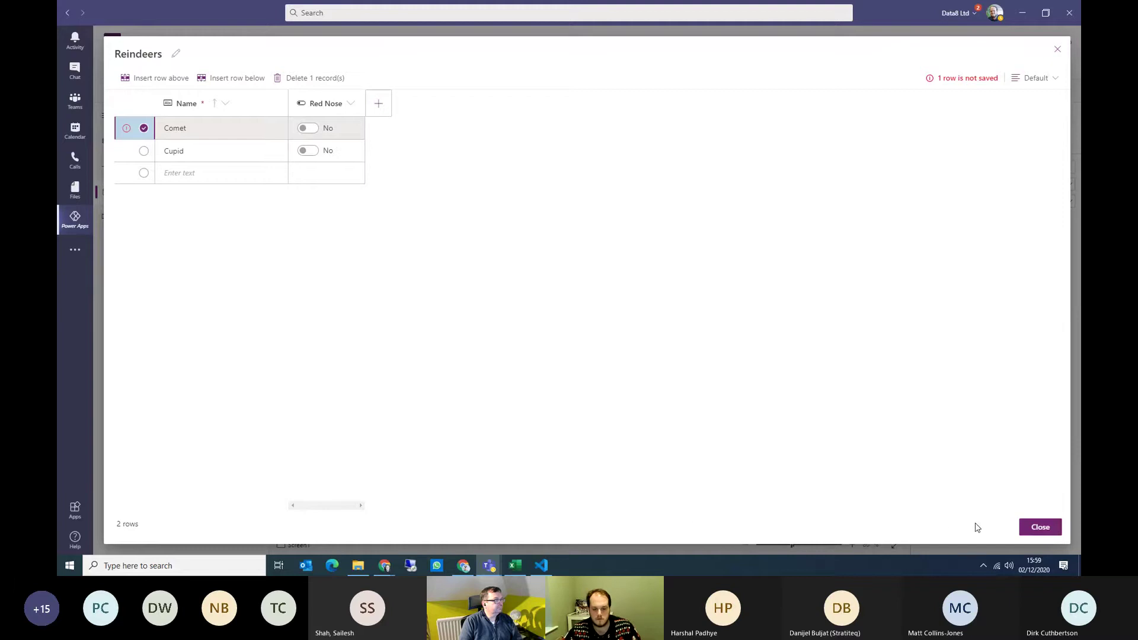
pyautogui.click(1042, 528)
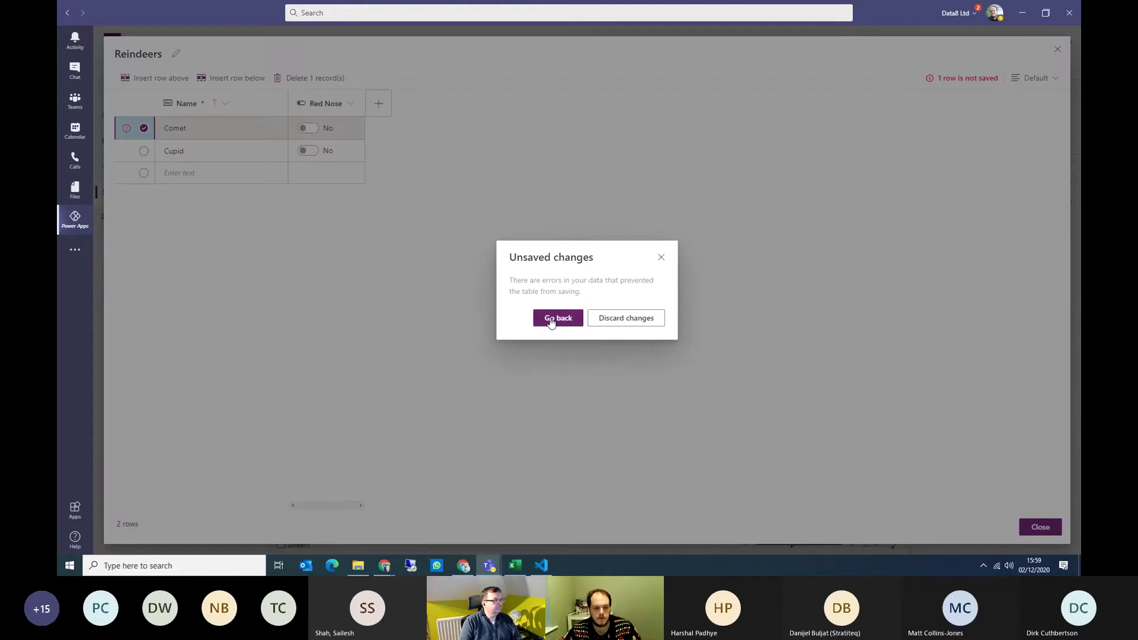
pyautogui.click(634, 320)
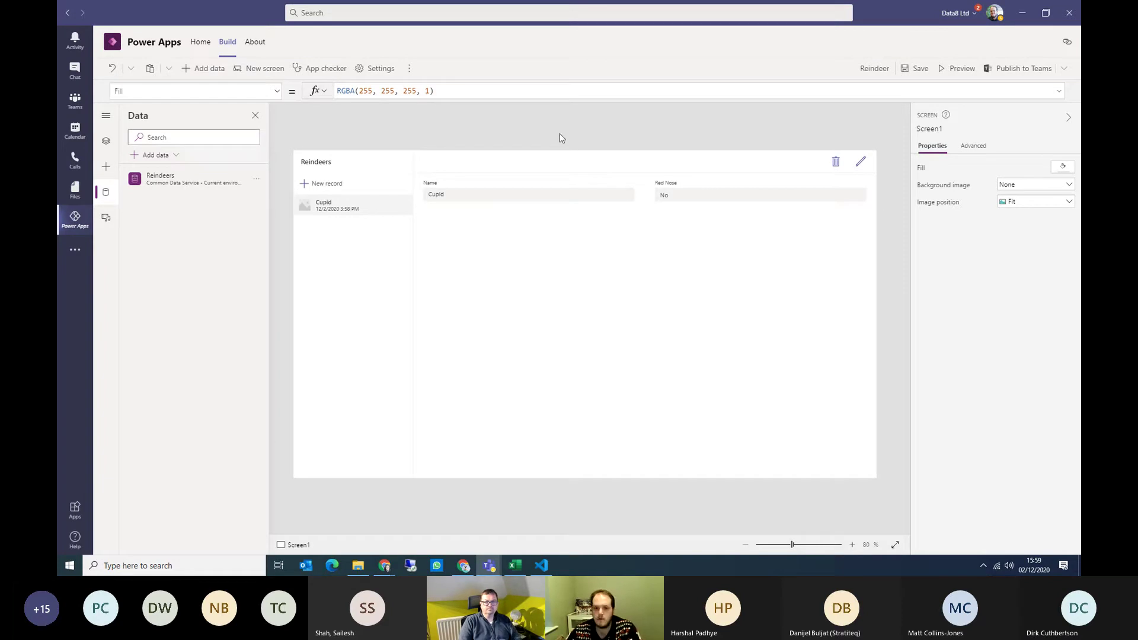
# Step: Preview the app, save a new record named Rudolph with Red Nose set to Yes, and exit the preview
pyautogui.click(958, 69)
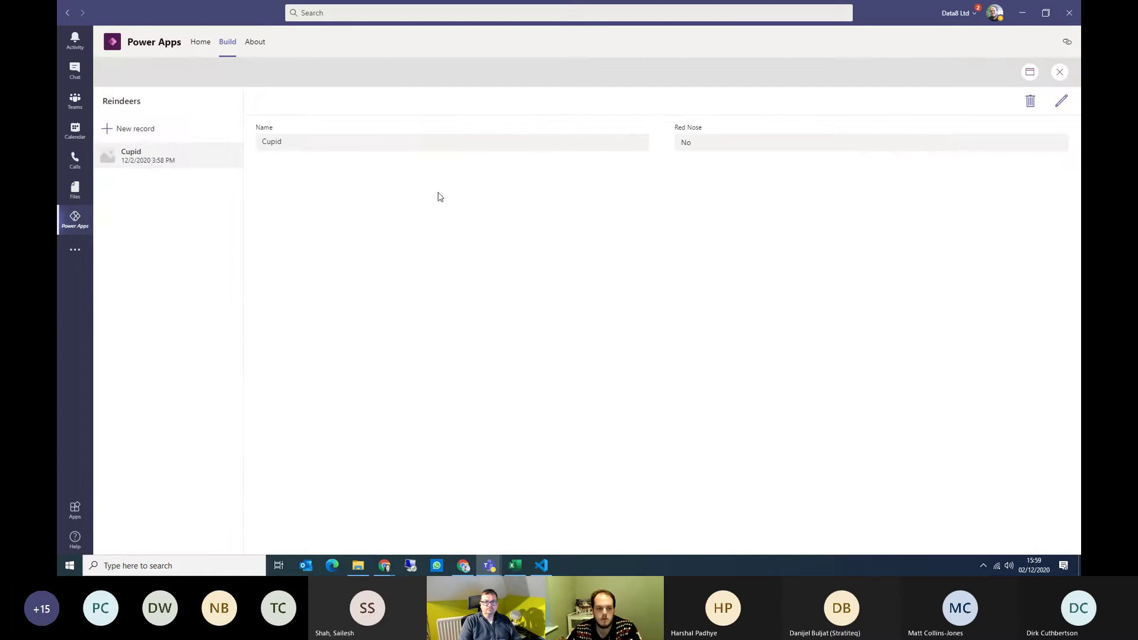
pyautogui.click(133, 128)
pyautogui.click(297, 144)
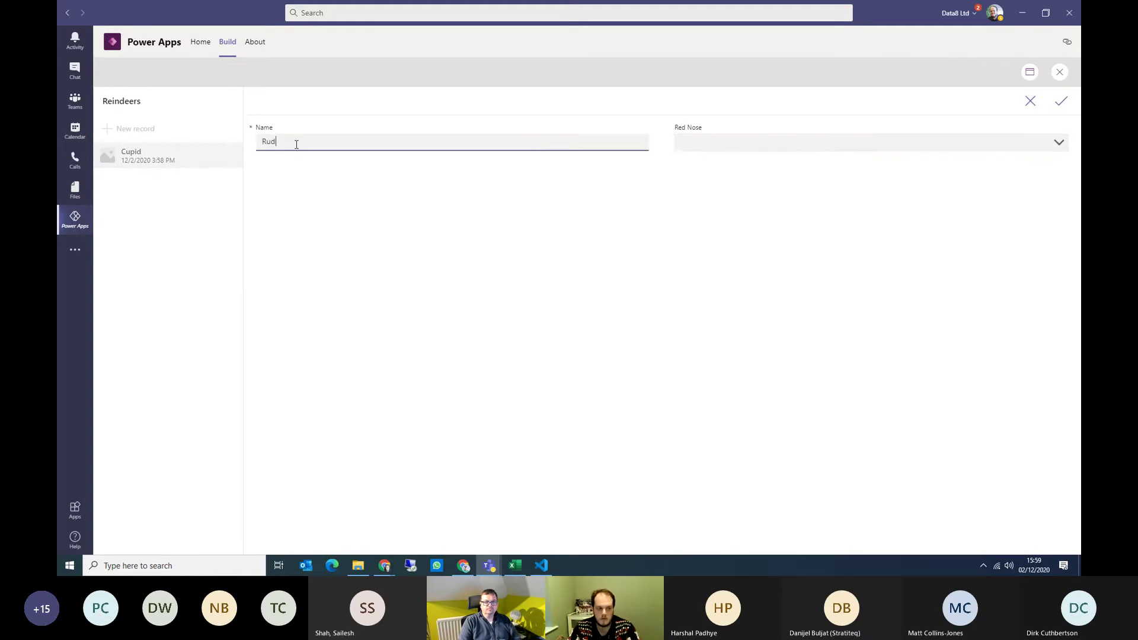
pyautogui.write('Rudolp')
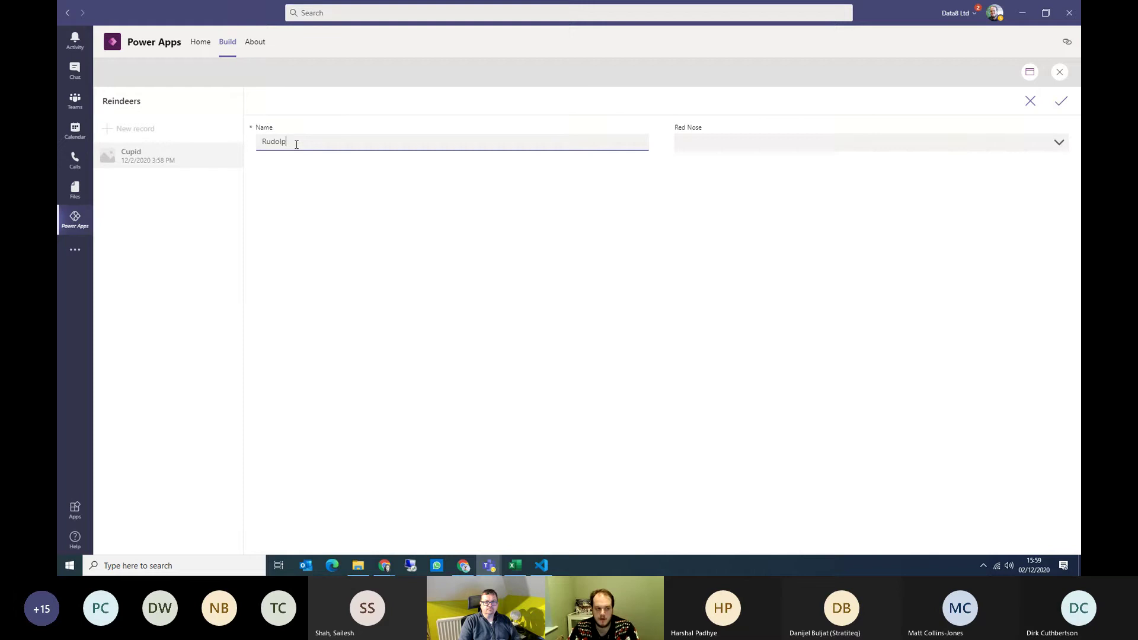
pyautogui.write('h')
pyautogui.click(719, 152)
pyautogui.click(715, 156)
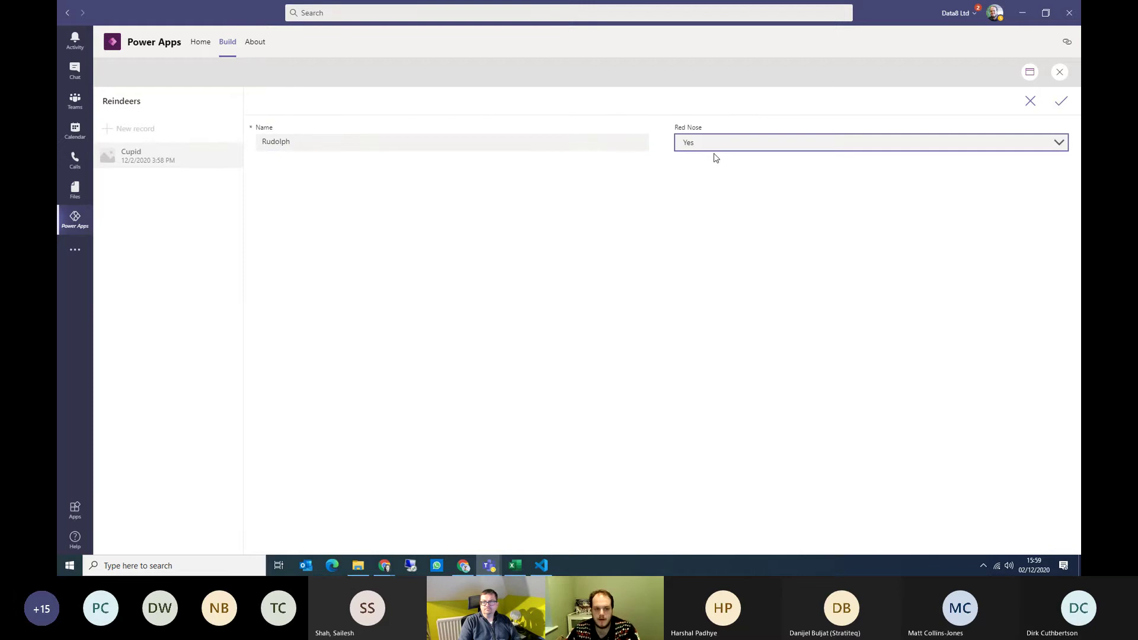
pyautogui.click(1061, 102)
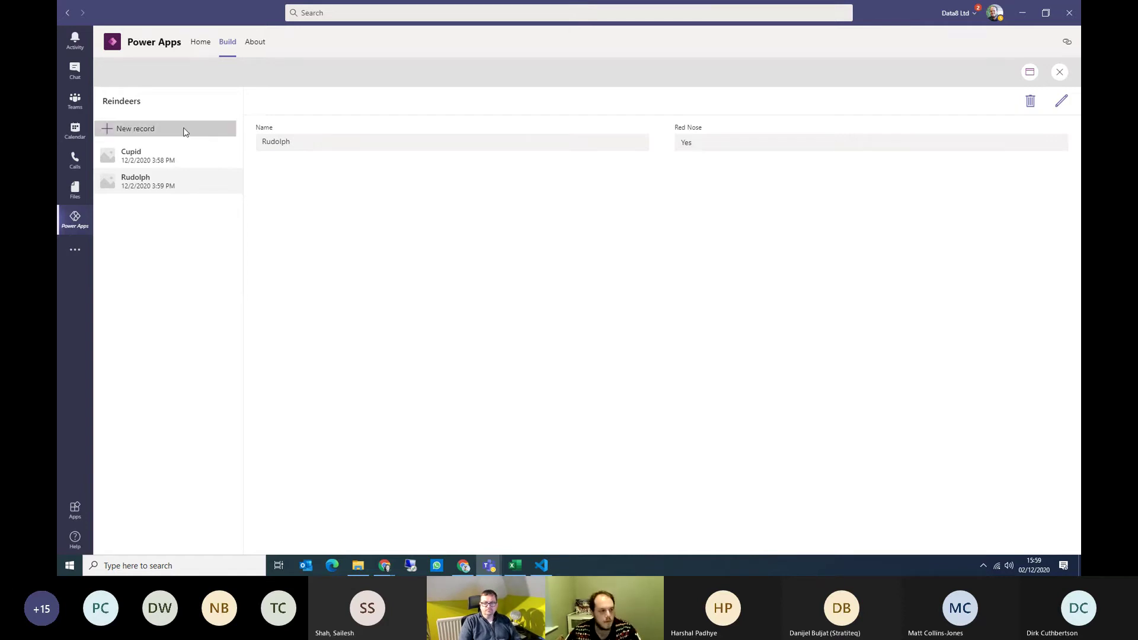
pyautogui.click(1059, 73)
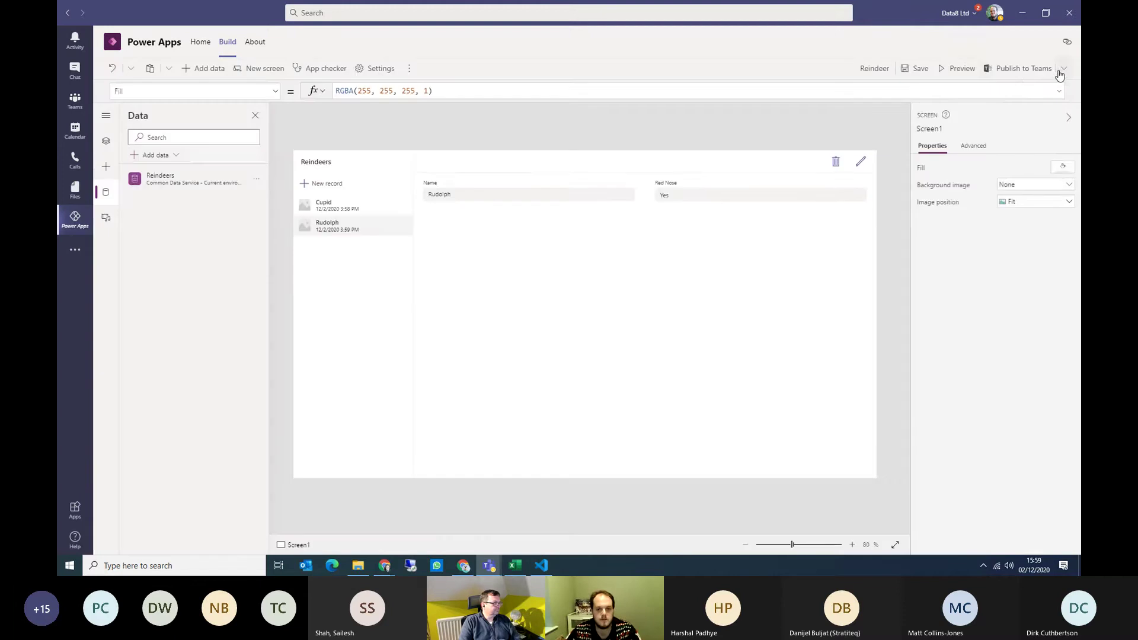
# Step: Publish the Reindeer app to Teams as a tab in the General channel of Dataverse Benchmark
pyautogui.click(1019, 72)
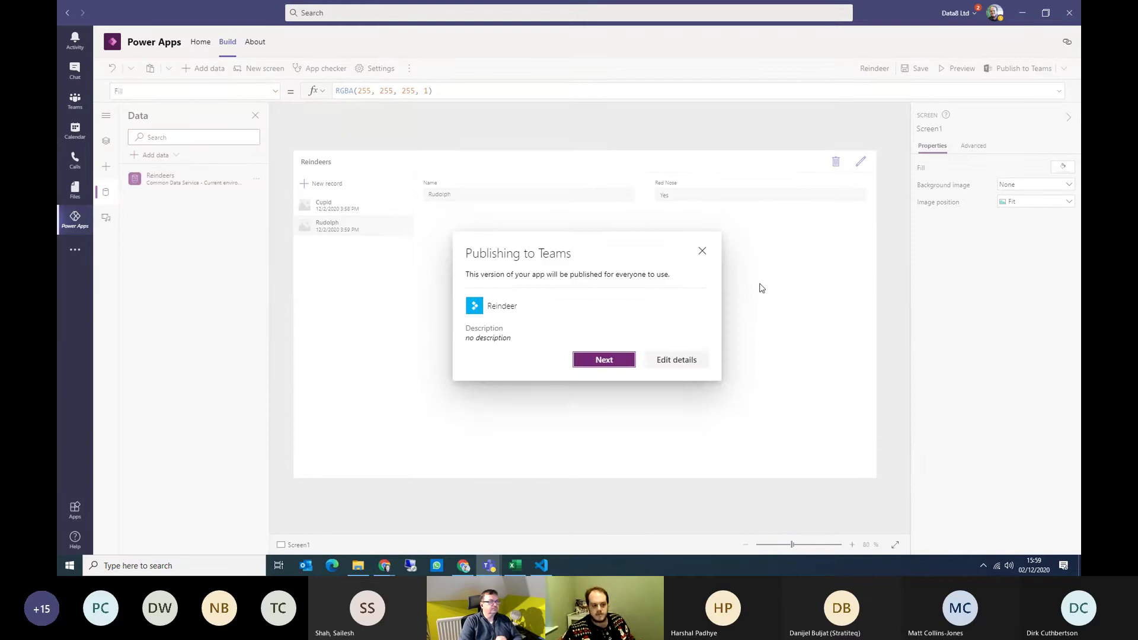
pyautogui.click(604, 359)
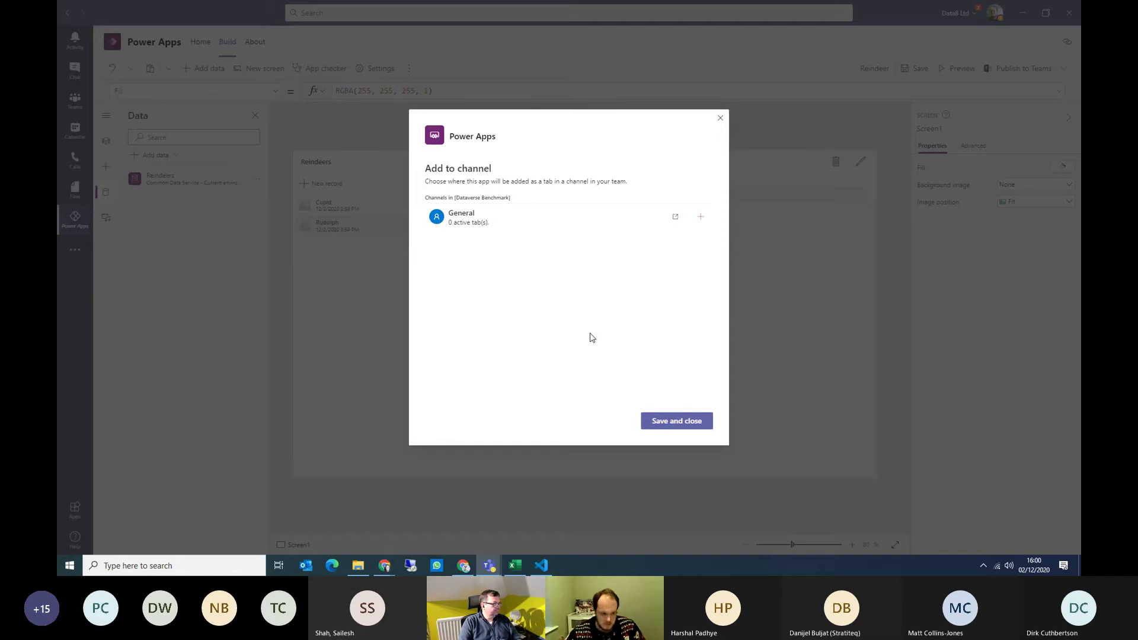
pyautogui.click(493, 216)
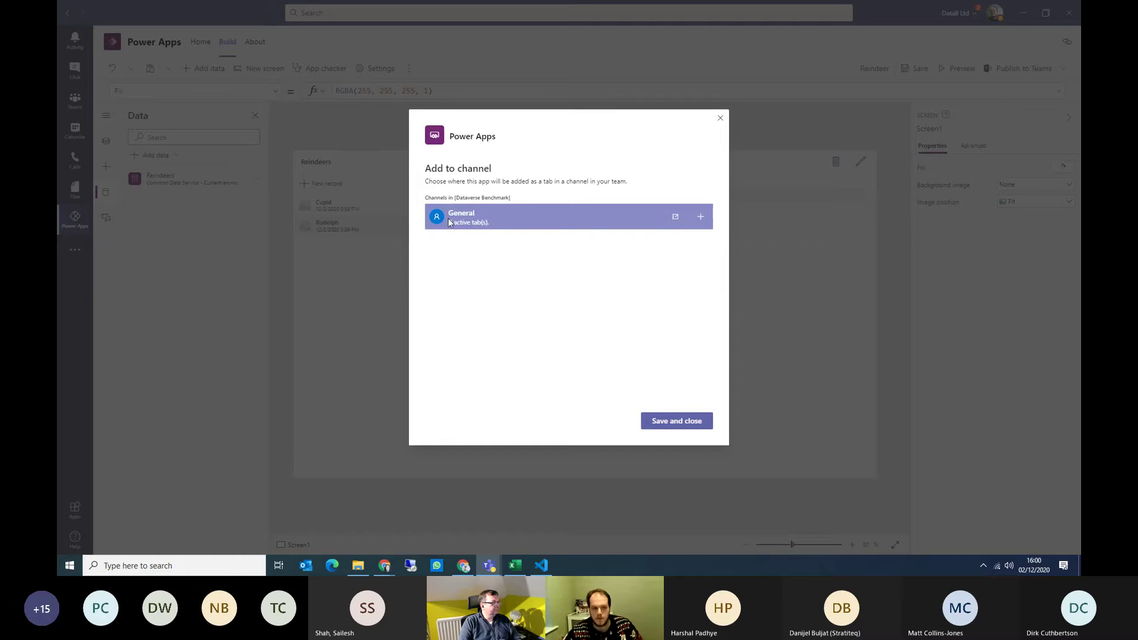
pyautogui.click(702, 218)
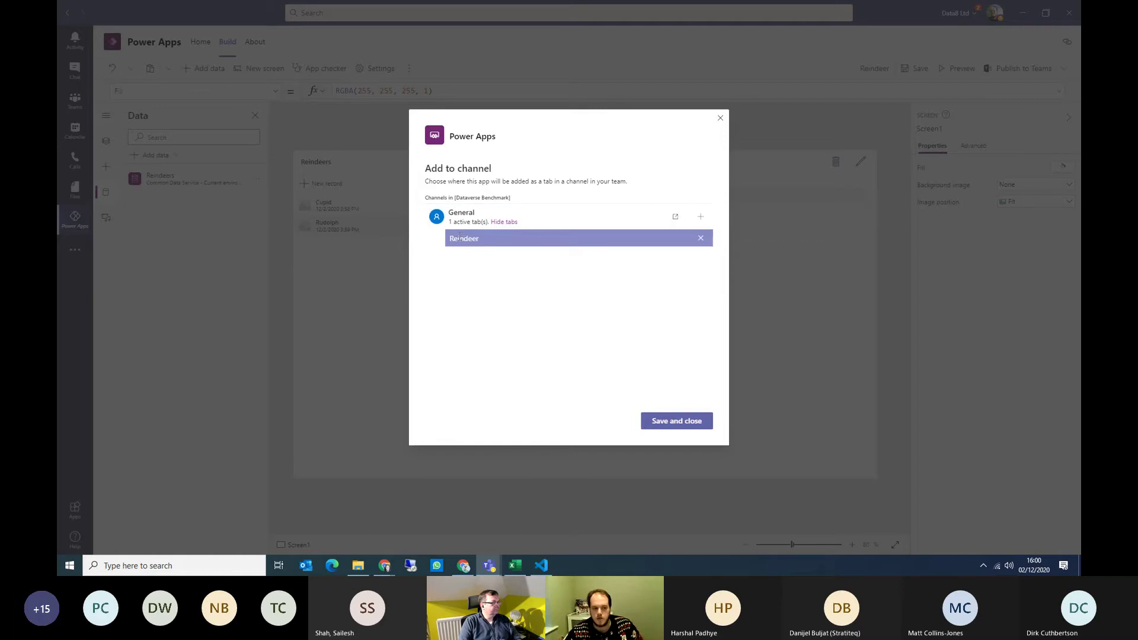
pyautogui.click(685, 422)
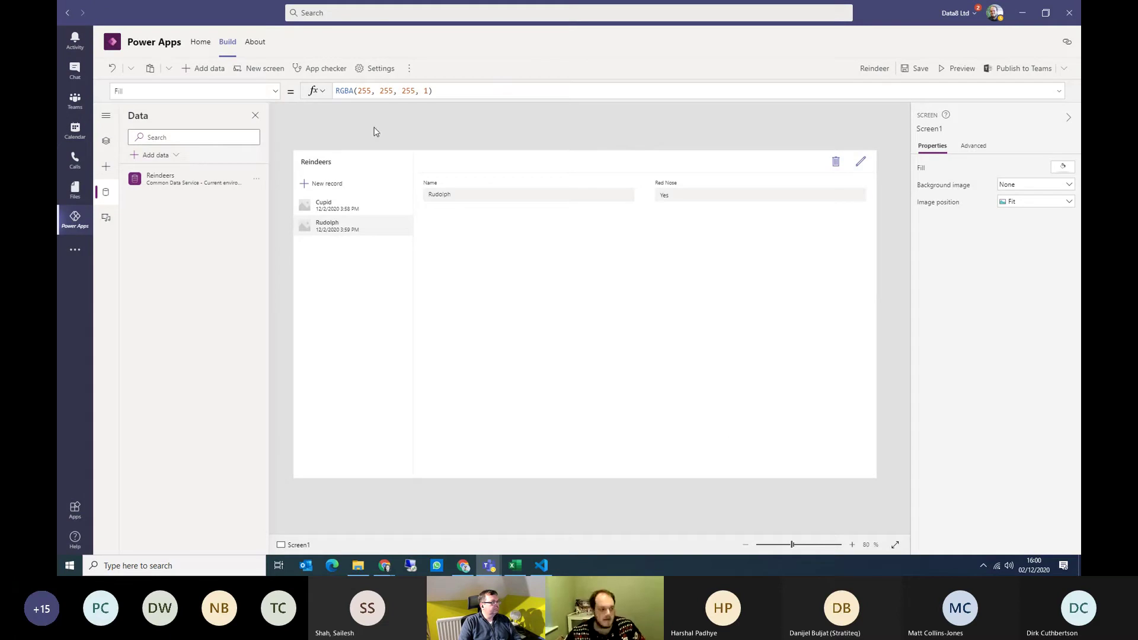
# Step: Open the Reindeer tab in the Dataverse Benchmark team's General channel and save a new record named Dasher with Red Nose set to No
pyautogui.click(75, 101)
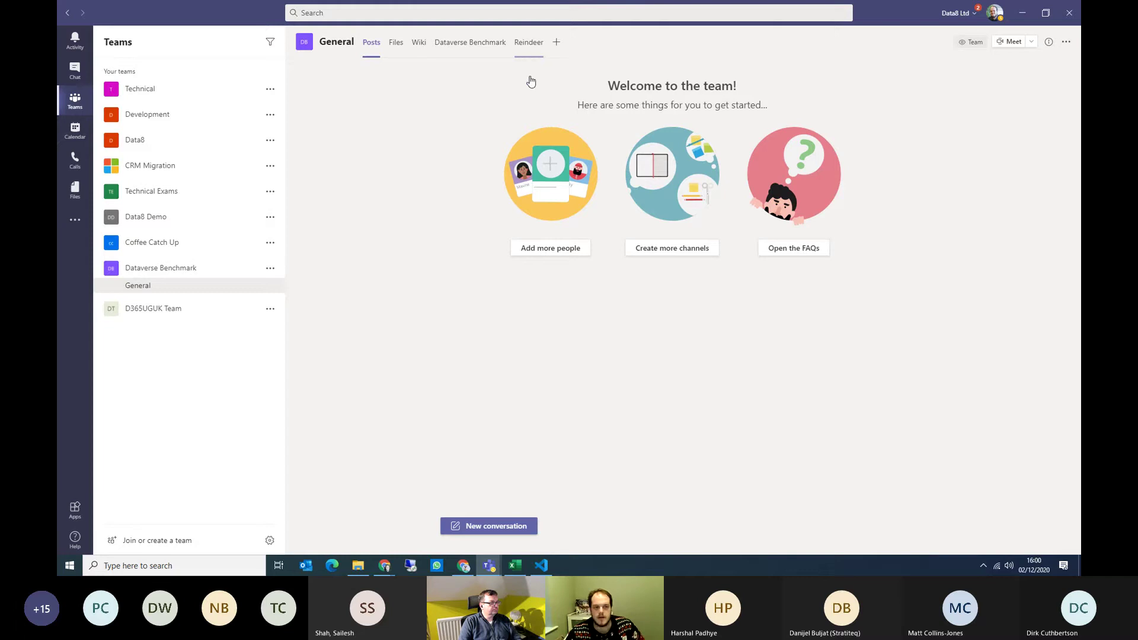
pyautogui.click(529, 49)
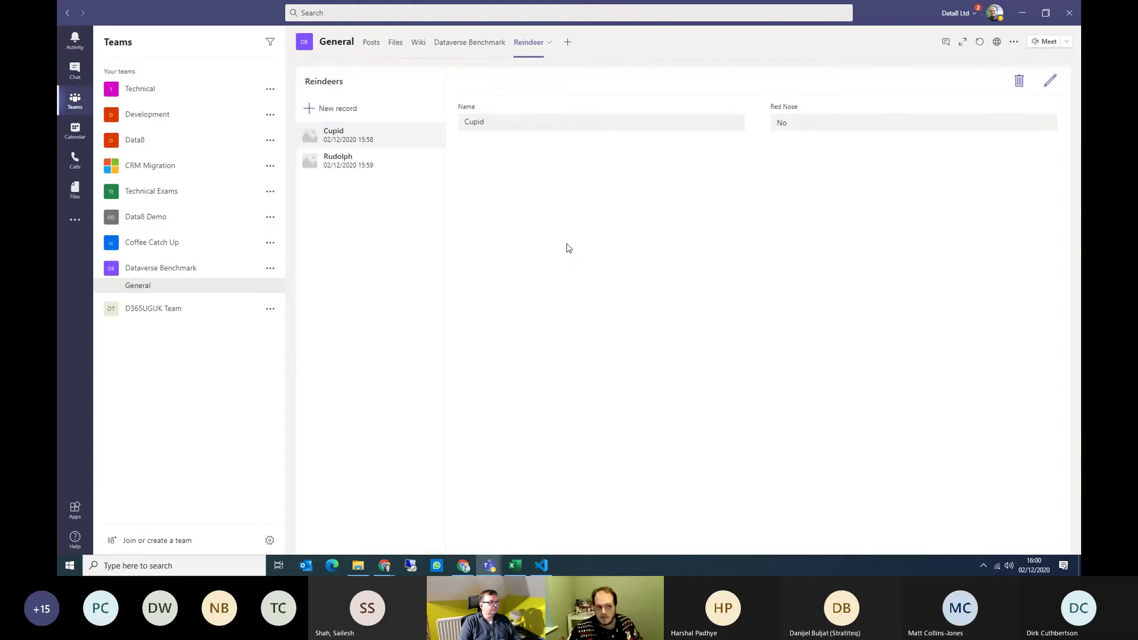
pyautogui.click(333, 108)
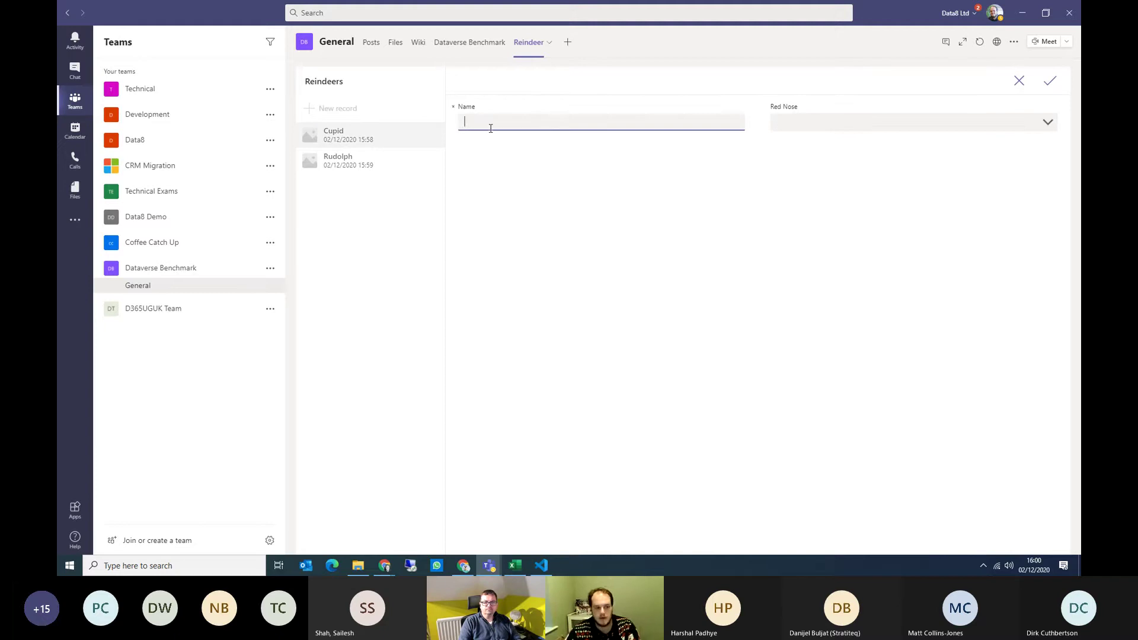
pyautogui.write('Dasher')
pyautogui.click(811, 121)
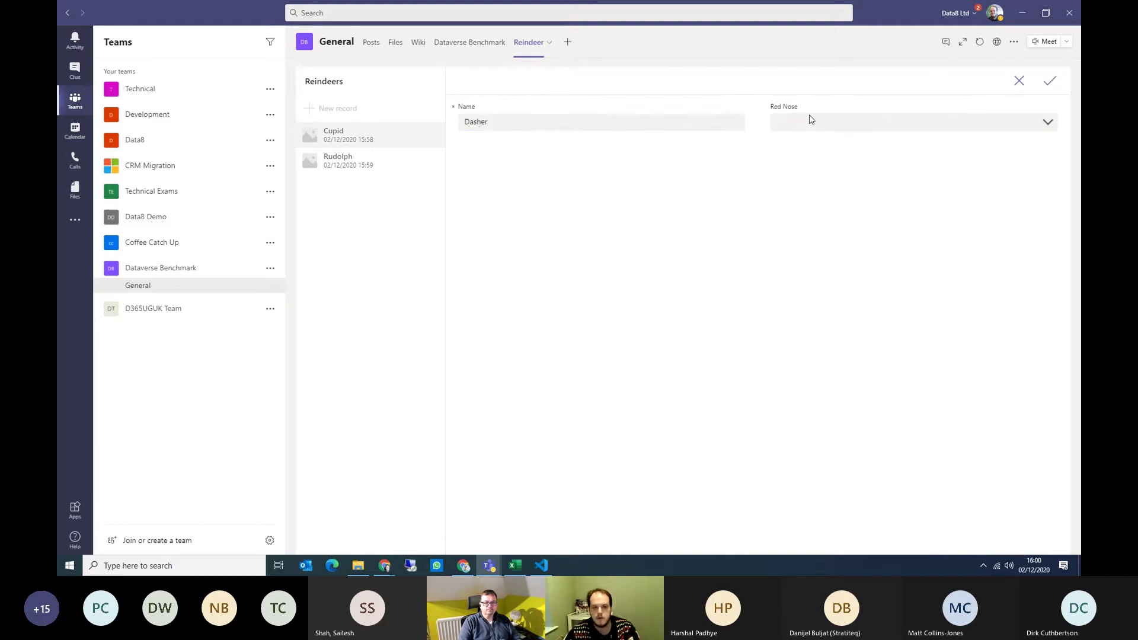
pyautogui.click(826, 152)
pyautogui.click(1050, 81)
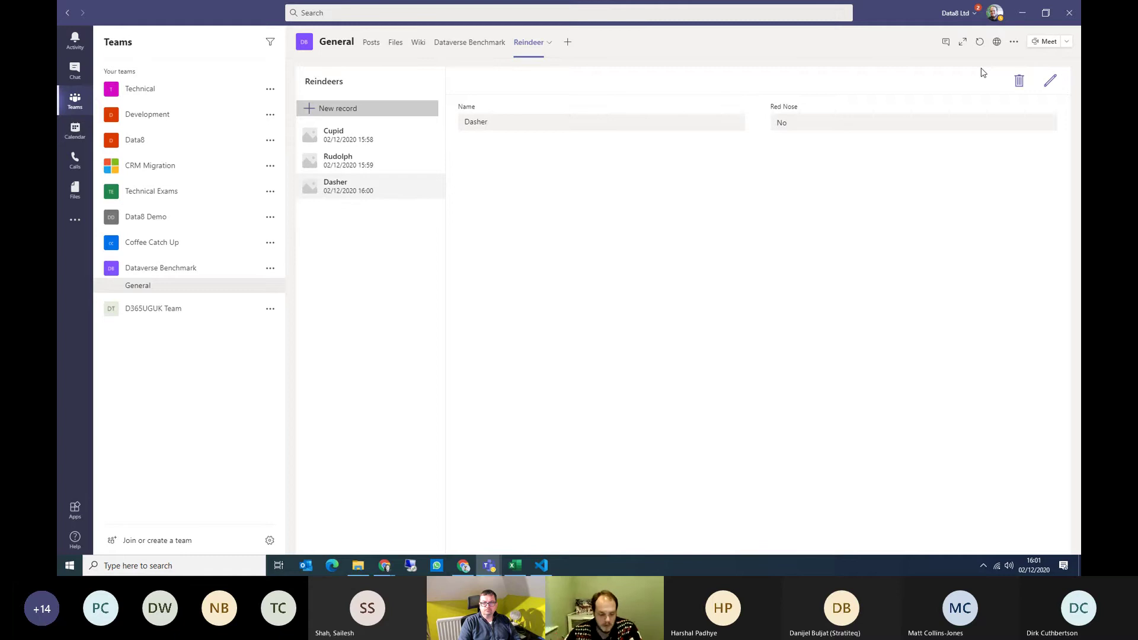
# Step: Switch to Power Automate in Chrome, reload it and select the Dataverse Benchmark environment
pyautogui.click(386, 565)
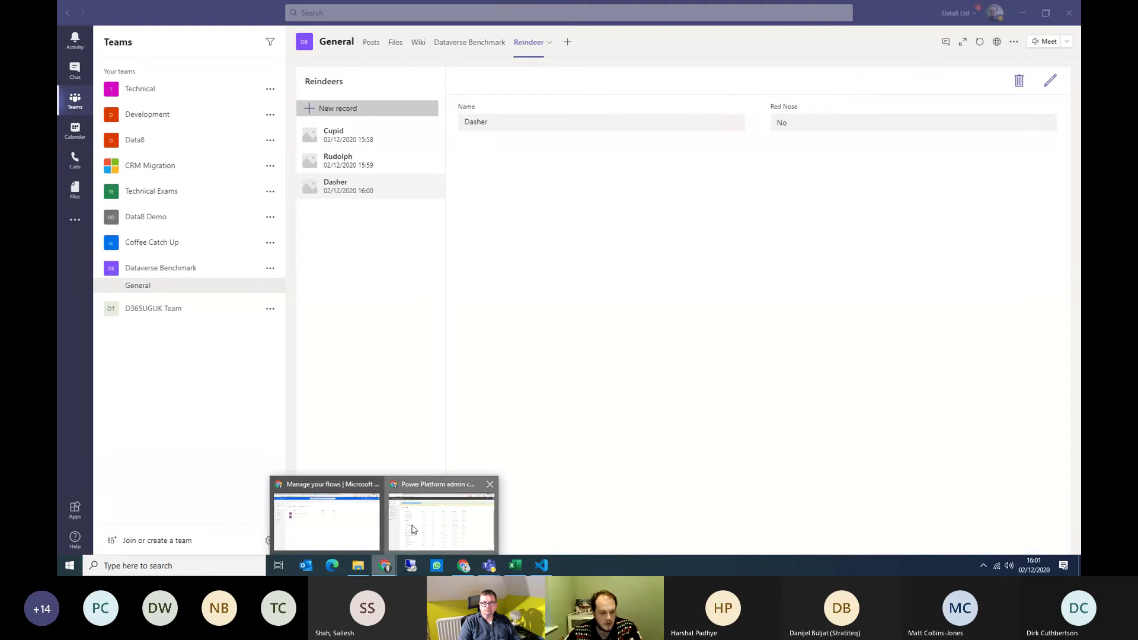
pyautogui.click(414, 529)
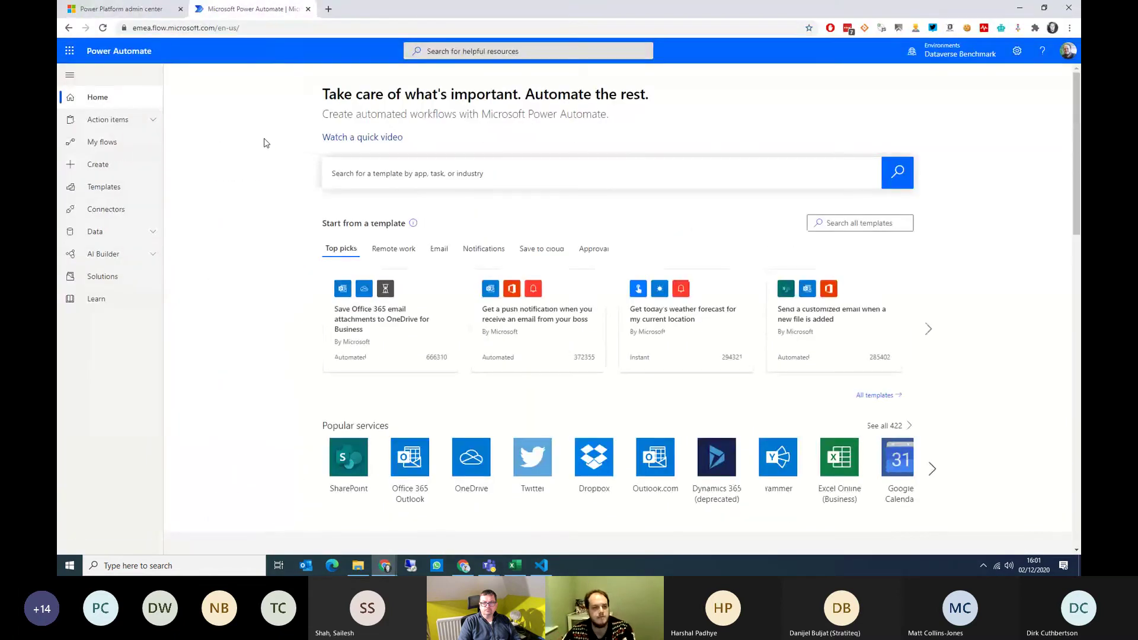
pyautogui.press('F5')
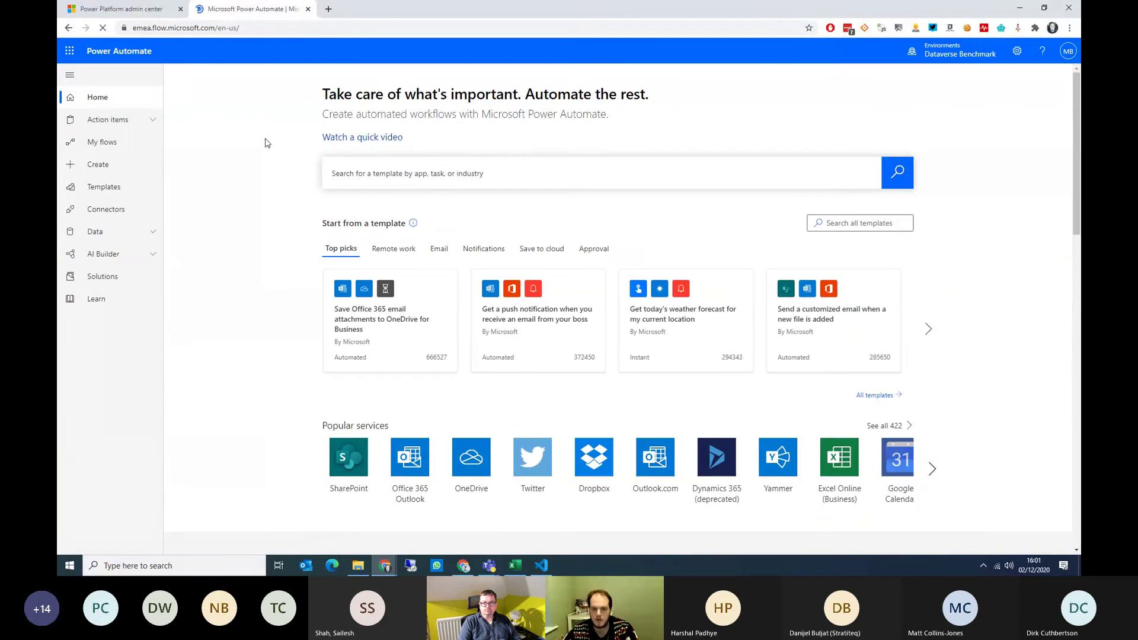
pyautogui.click(960, 55)
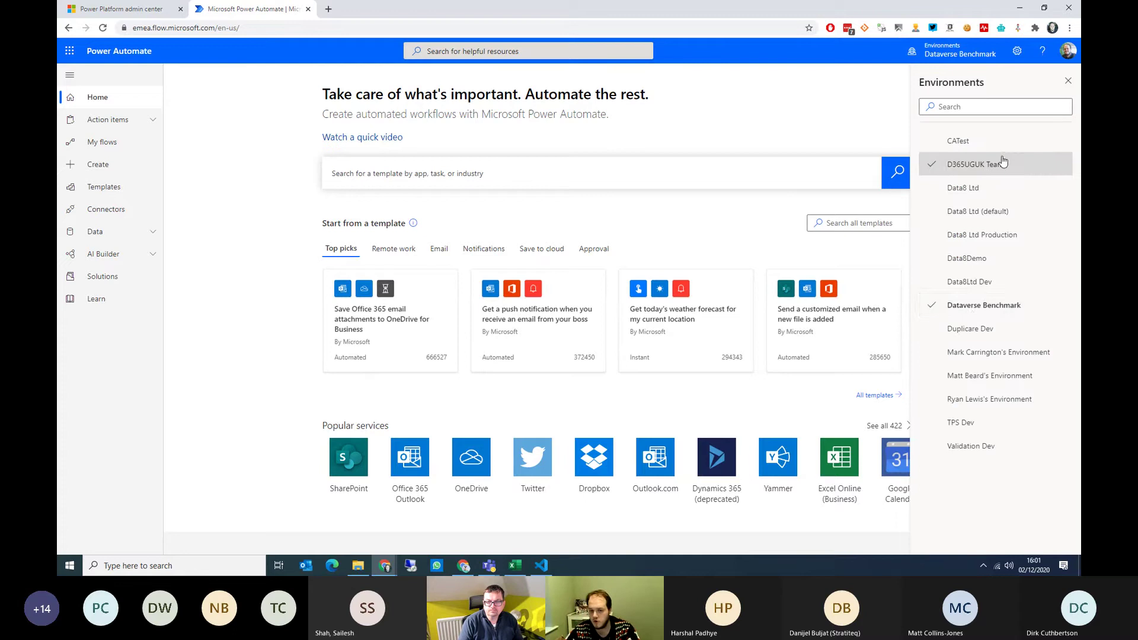
pyautogui.click(1006, 307)
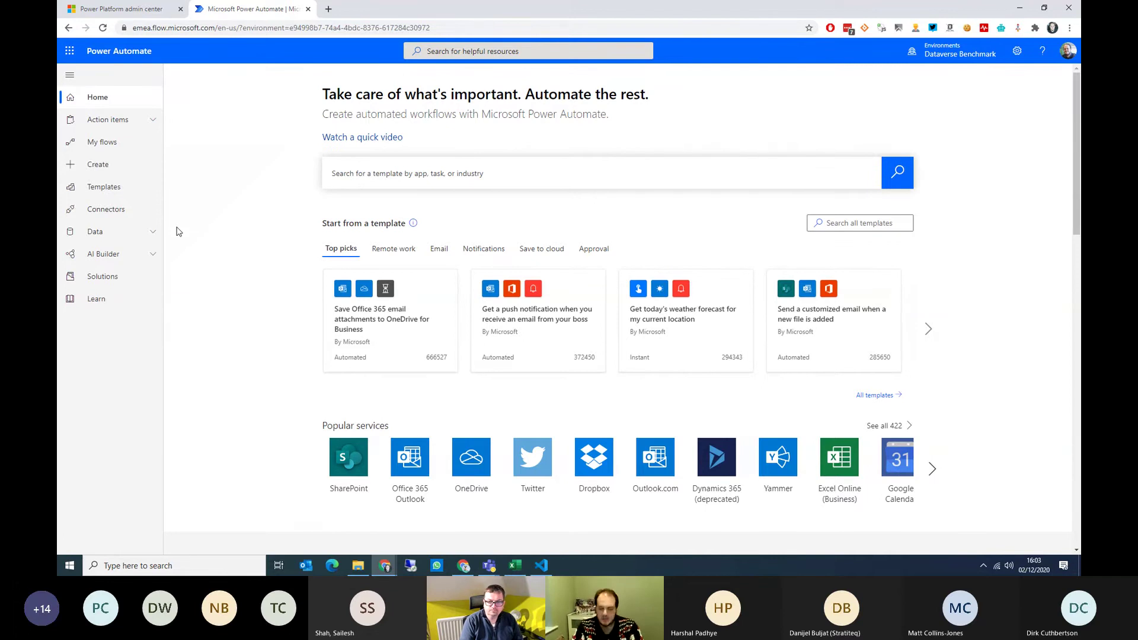
# Step: Start a new custom connector named What3Words by importing the OpenAPI file What3Words.swagger.json from the Dataverse folder
pyautogui.click(134, 234)
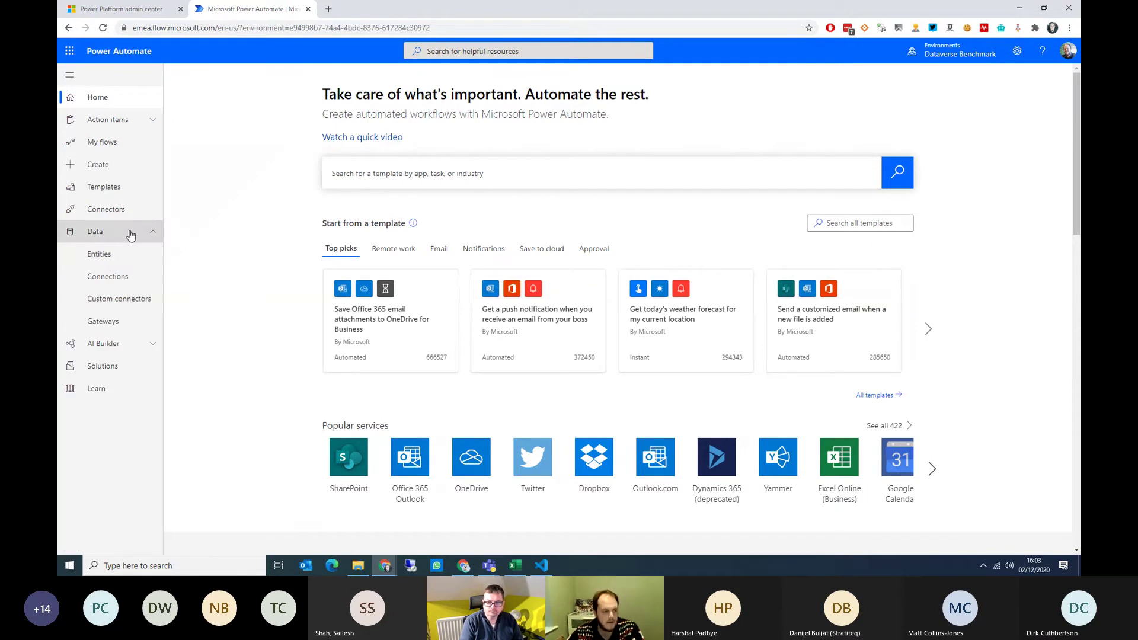
pyautogui.click(130, 299)
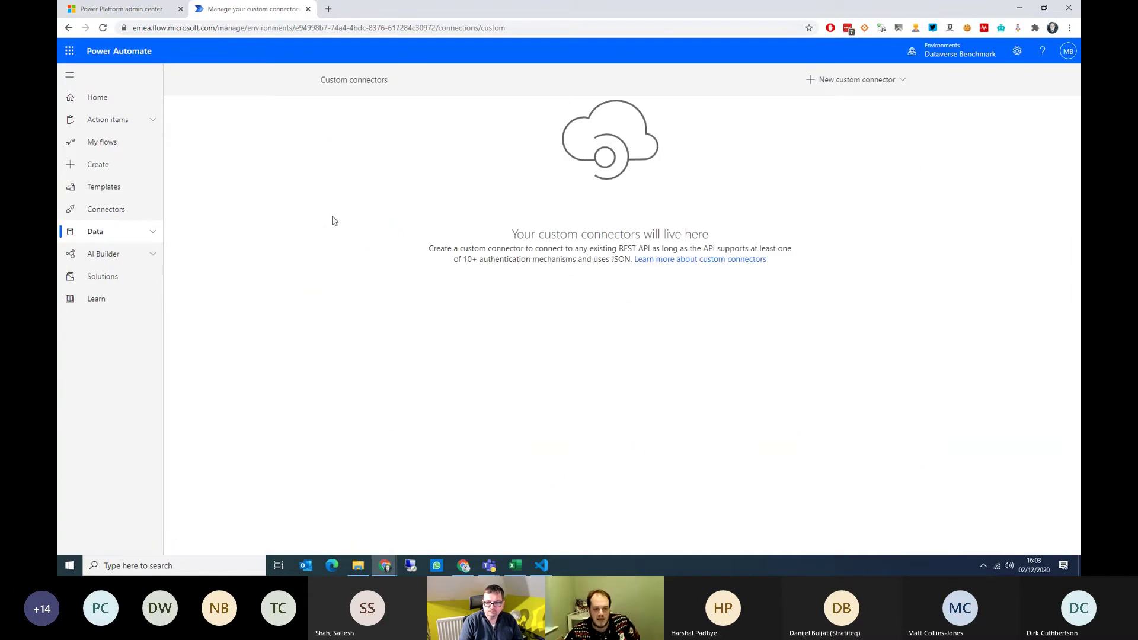
pyautogui.click(857, 80)
pyautogui.click(860, 134)
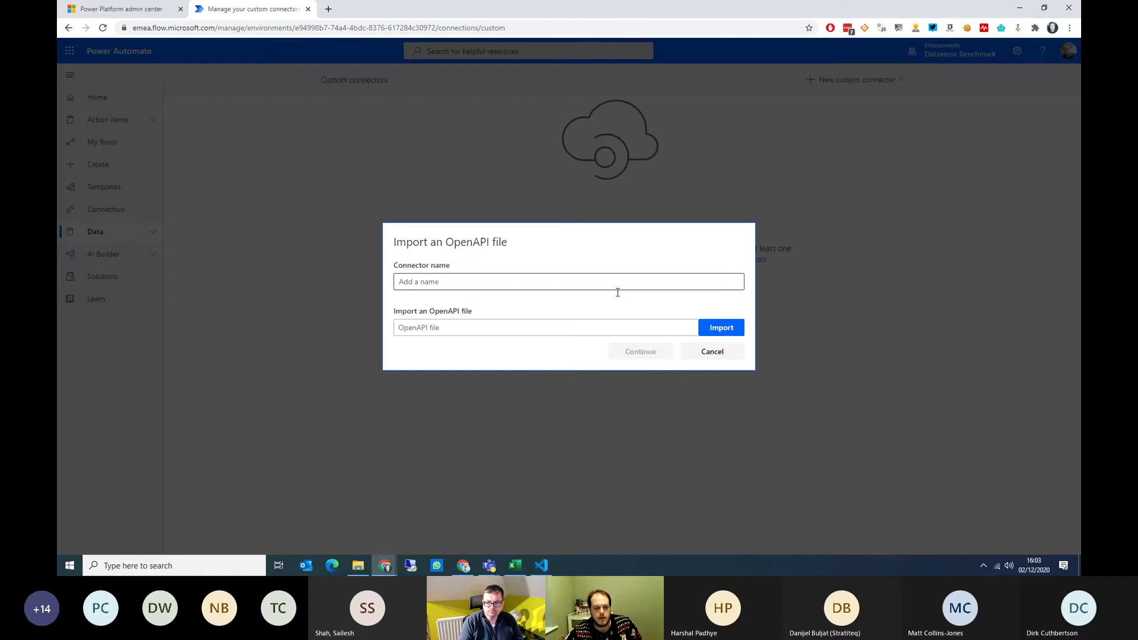
pyautogui.click(720, 327)
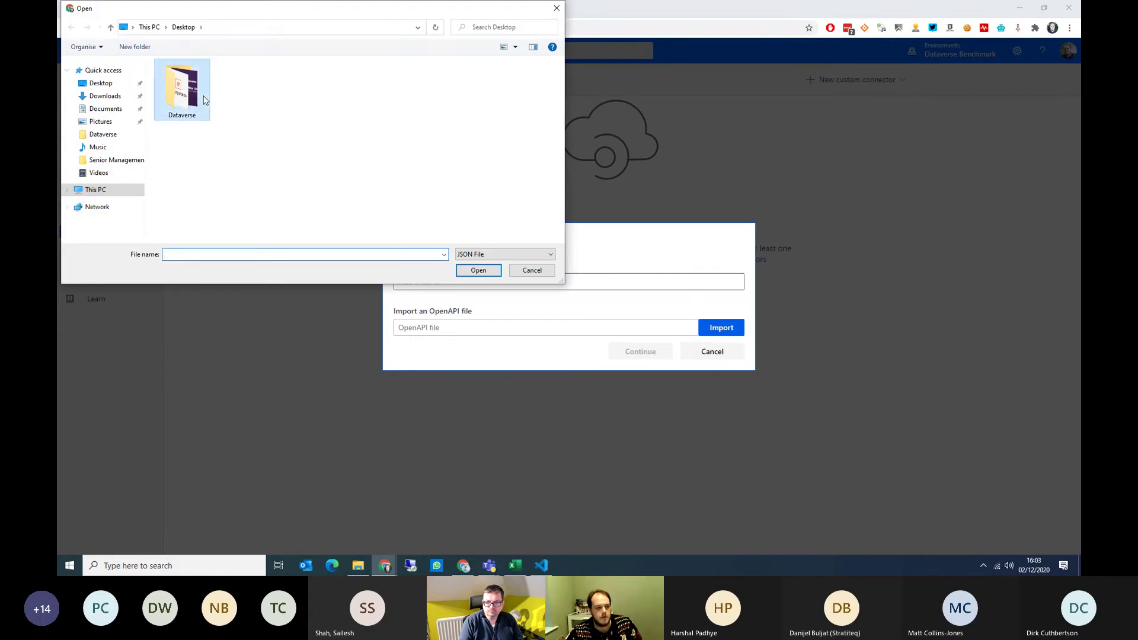
pyautogui.doubleClick(181, 89)
pyautogui.doubleClick(217, 80)
pyautogui.click(440, 278)
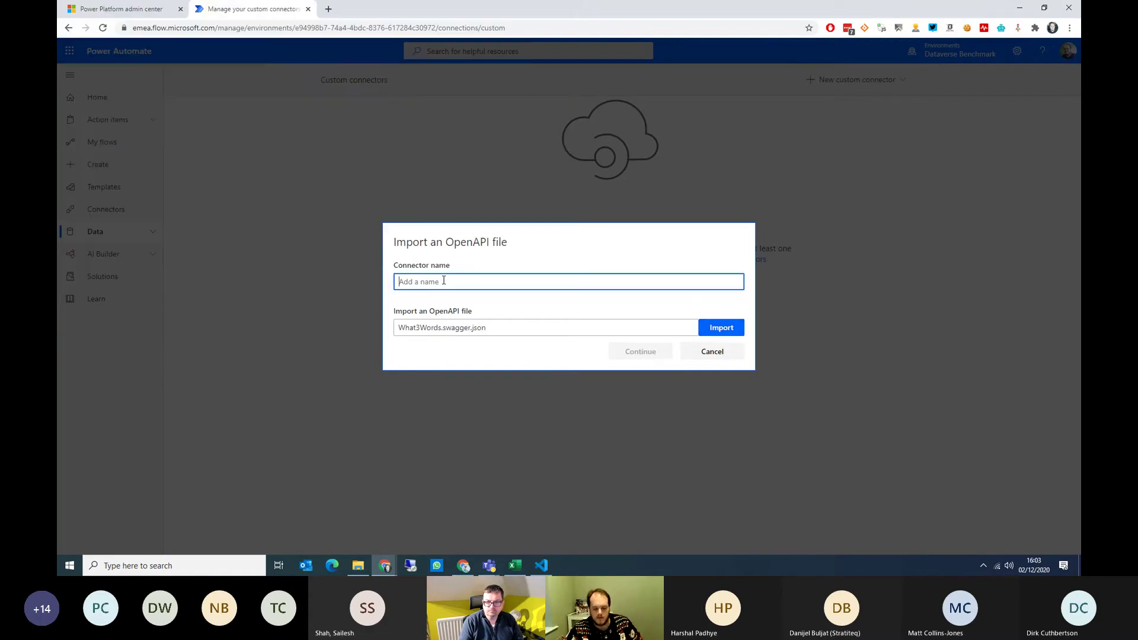
pyautogui.write('What3Words')
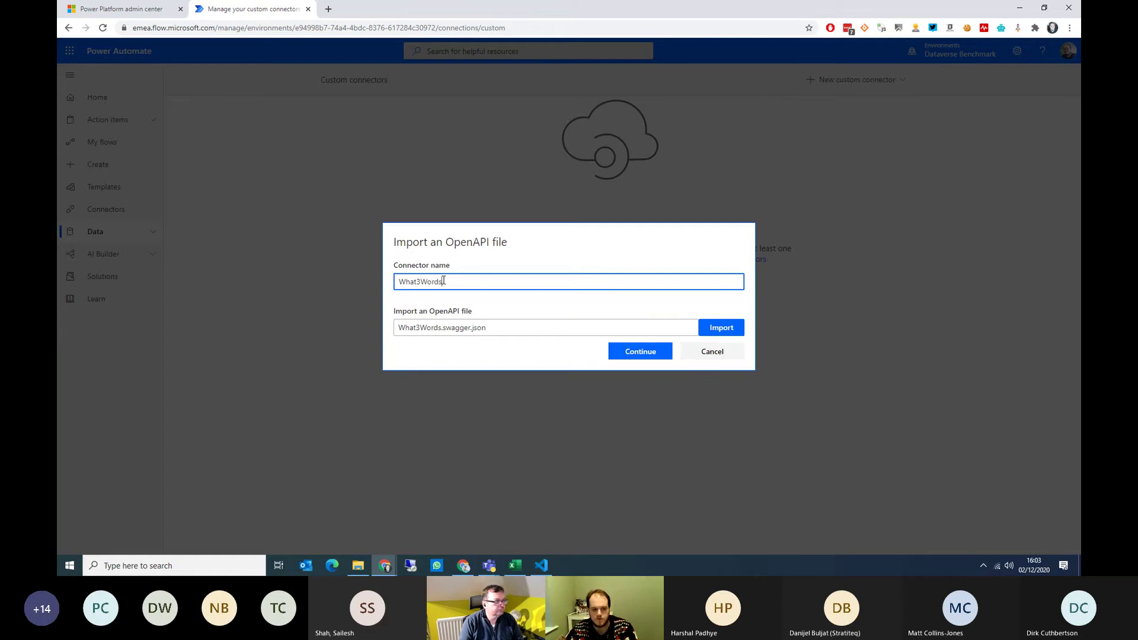
pyautogui.click(652, 353)
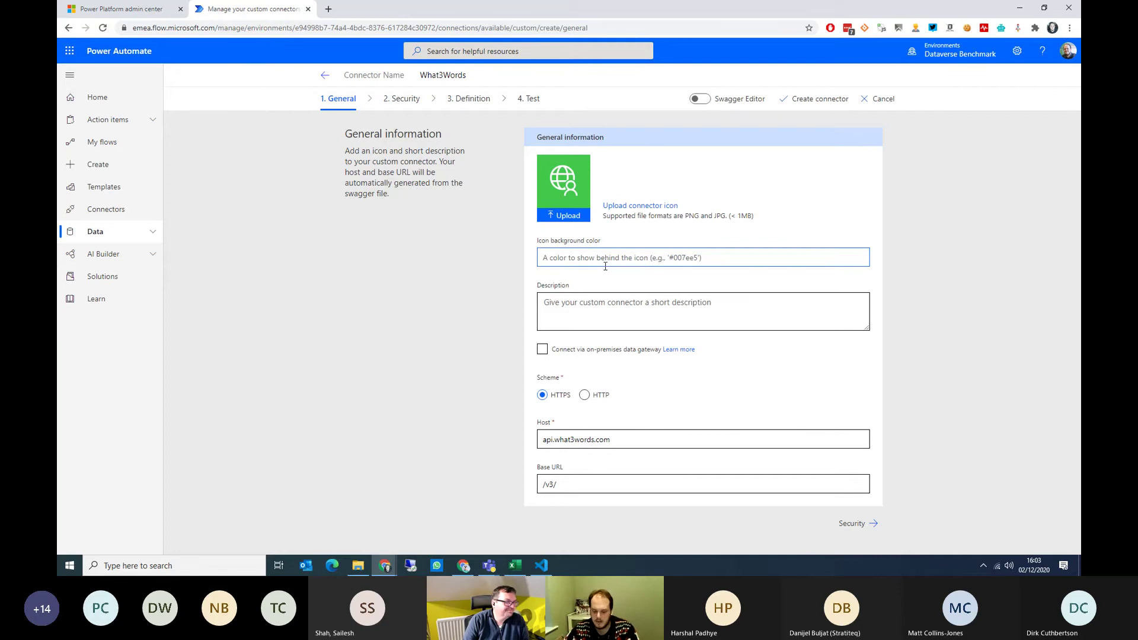
# Step: Give the What3Words connector the background color #ffffff and the icon image from the Dataverse folder, and create the connector
pyautogui.write('#ffffff')
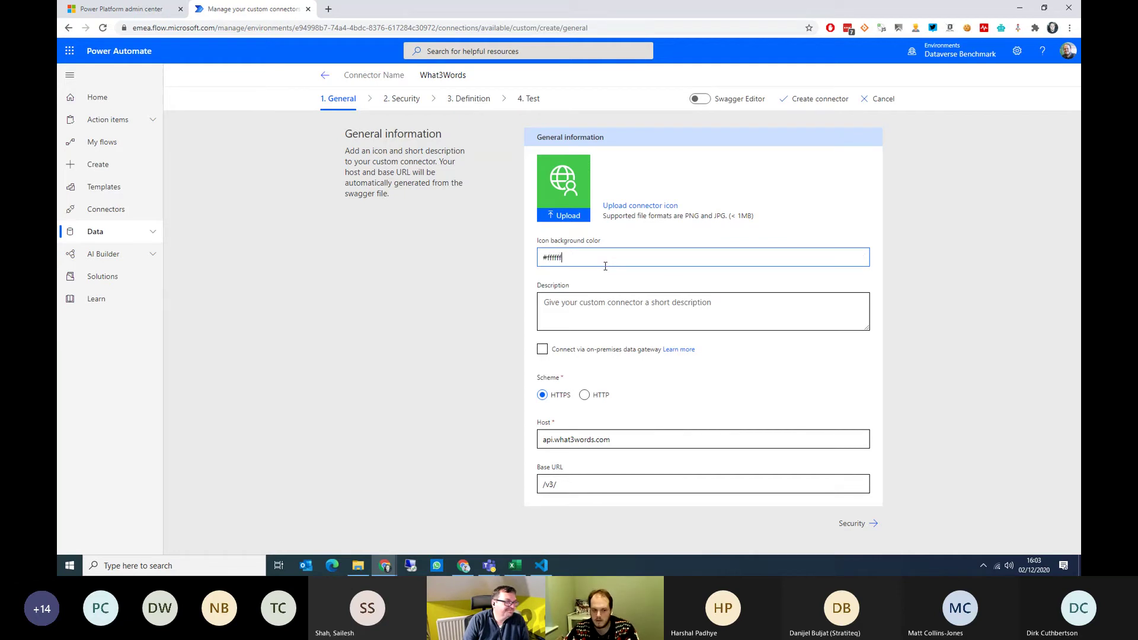
pyautogui.press('Tab')
pyautogui.click(590, 216)
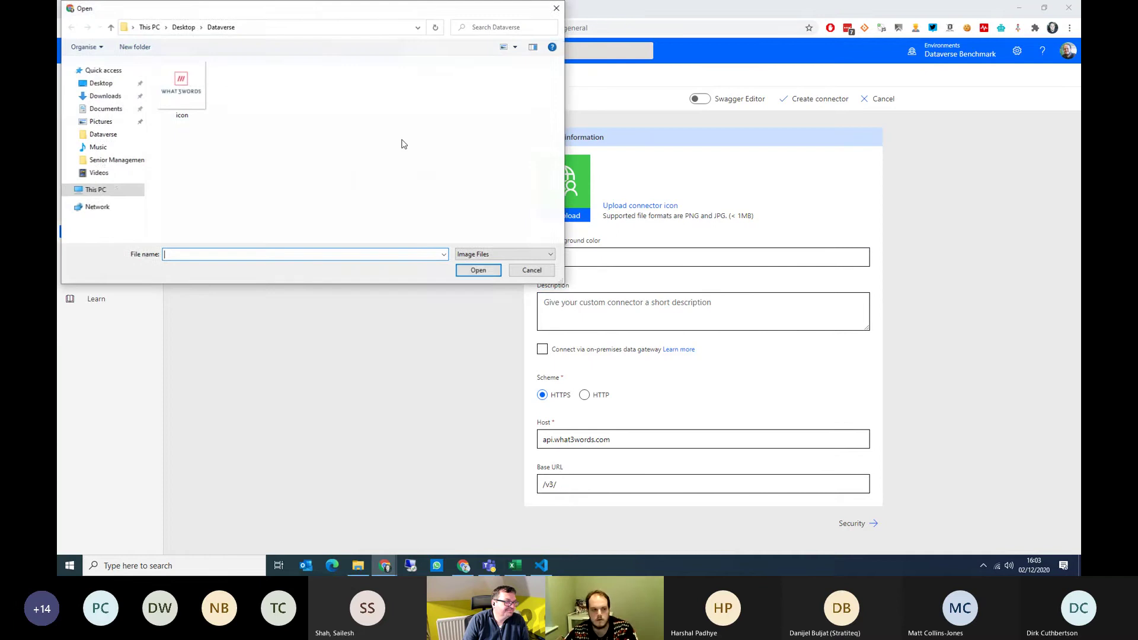
pyautogui.click(180, 83)
pyautogui.click(465, 269)
pyautogui.click(583, 304)
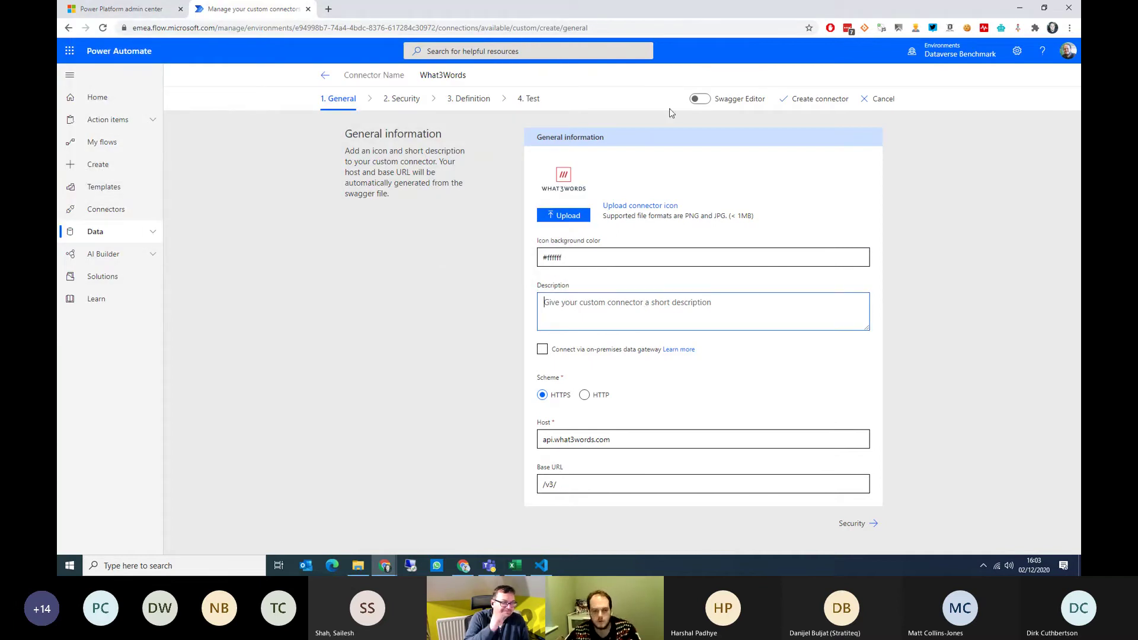
pyautogui.click(801, 111)
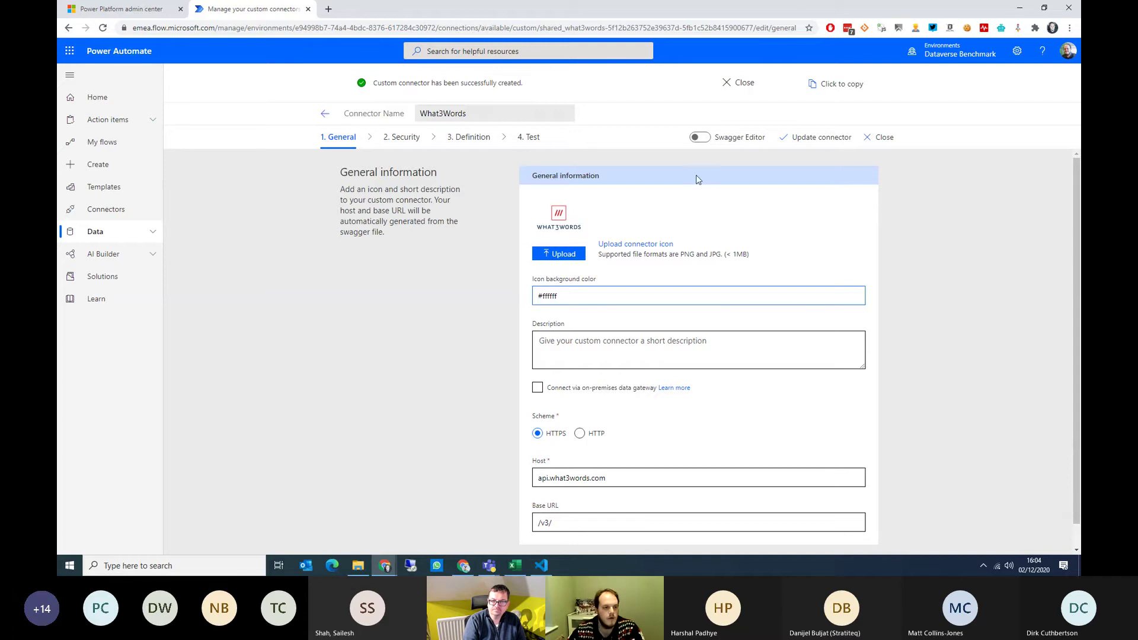
# Step: Switch to Teams, search the app store for "power virt" and open the Power Virtual Agents app
pyautogui.moveTo(487, 565)
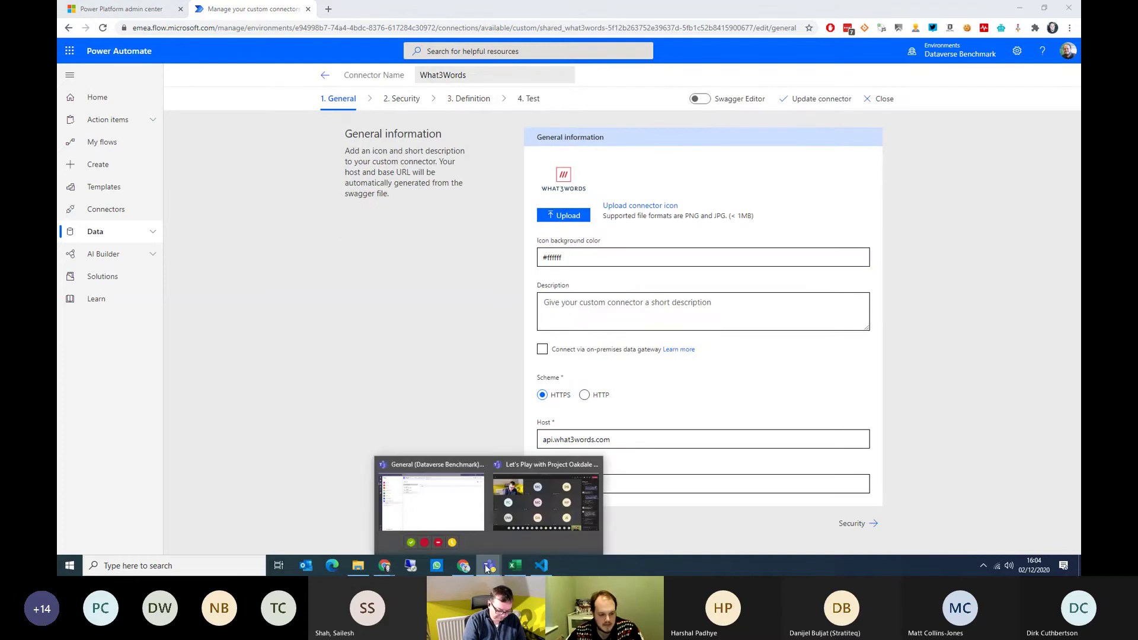
pyautogui.click(432, 504)
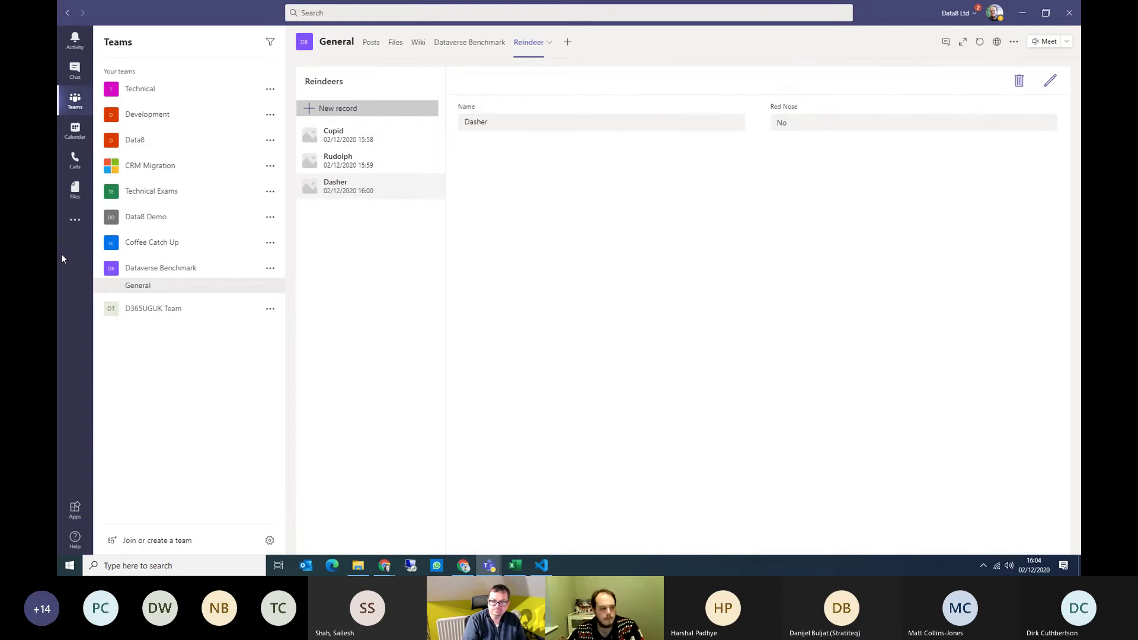
pyautogui.click(74, 220)
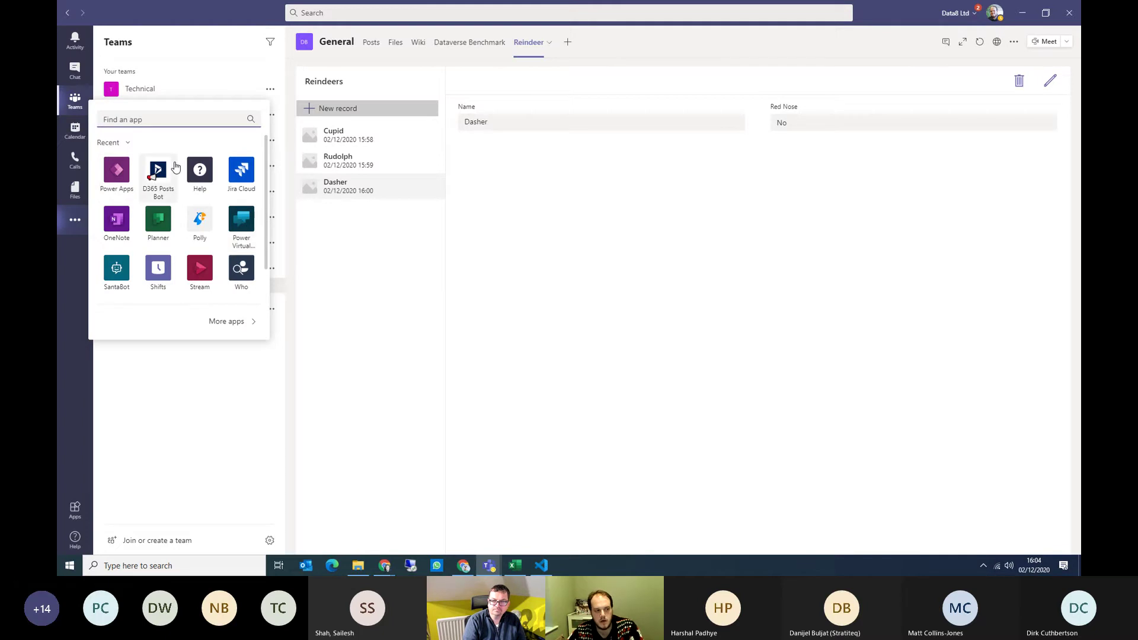
pyautogui.click(228, 322)
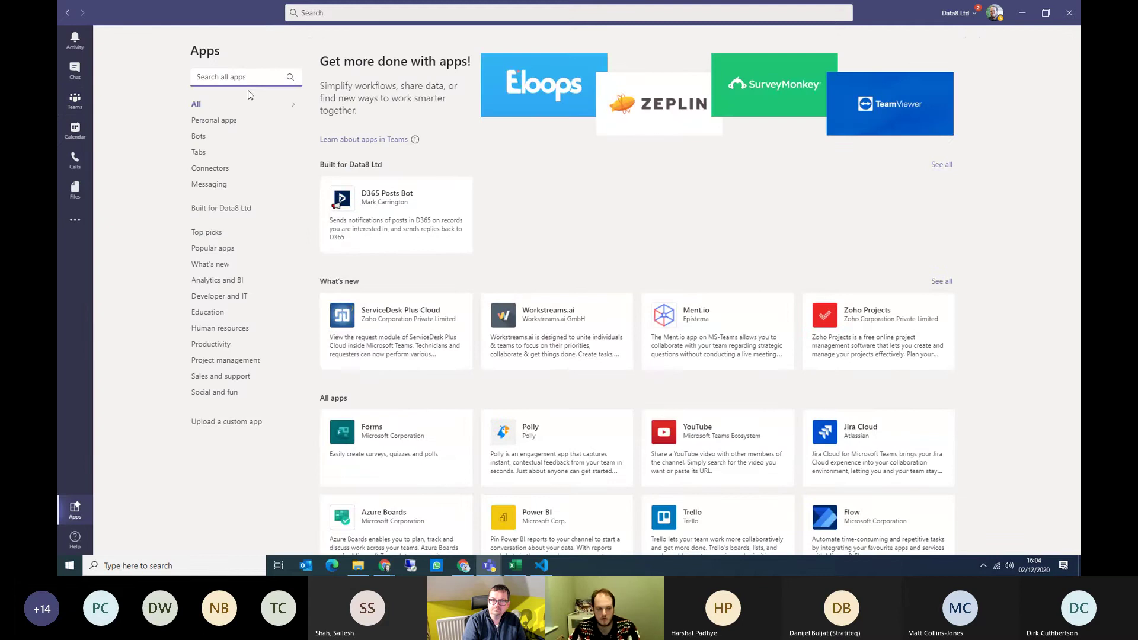
pyautogui.write('power')
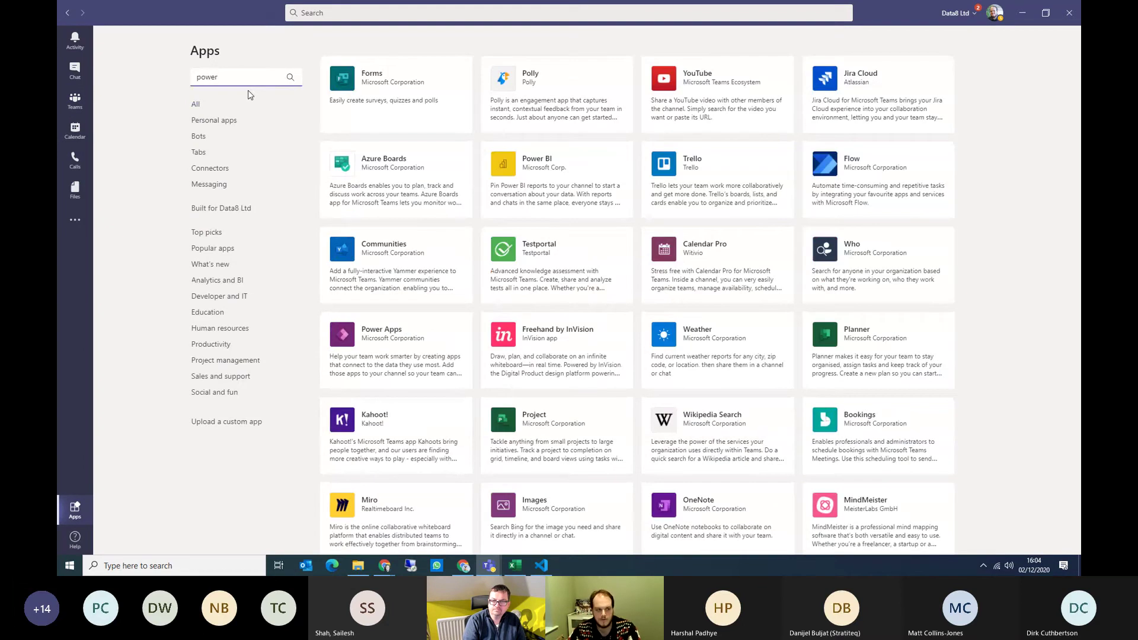
pyautogui.write(' virt')
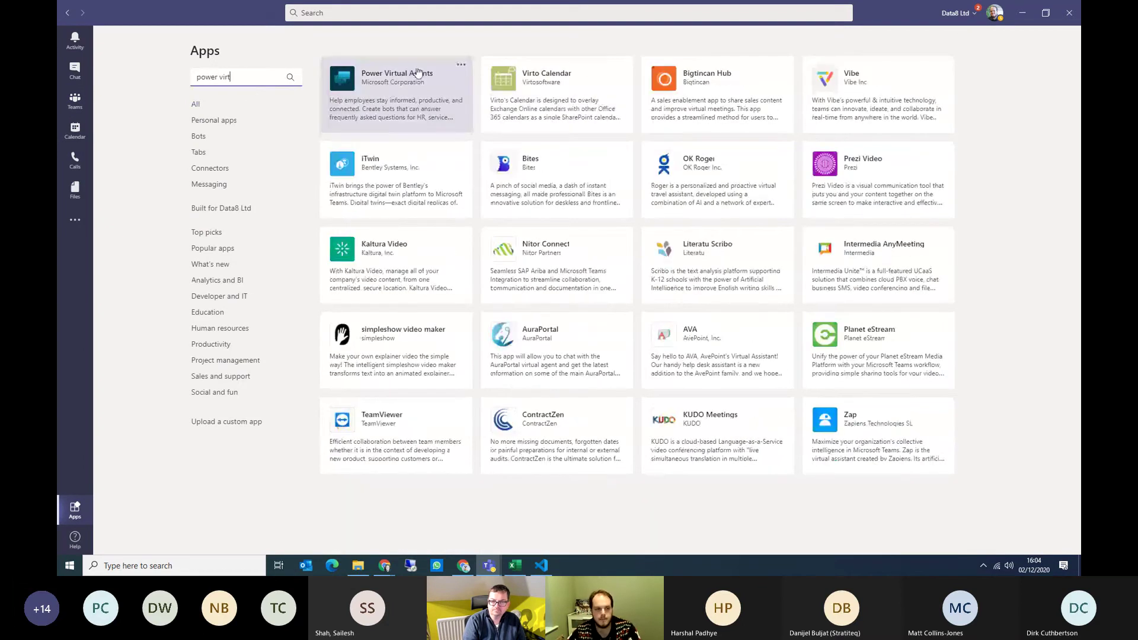
pyautogui.click(402, 88)
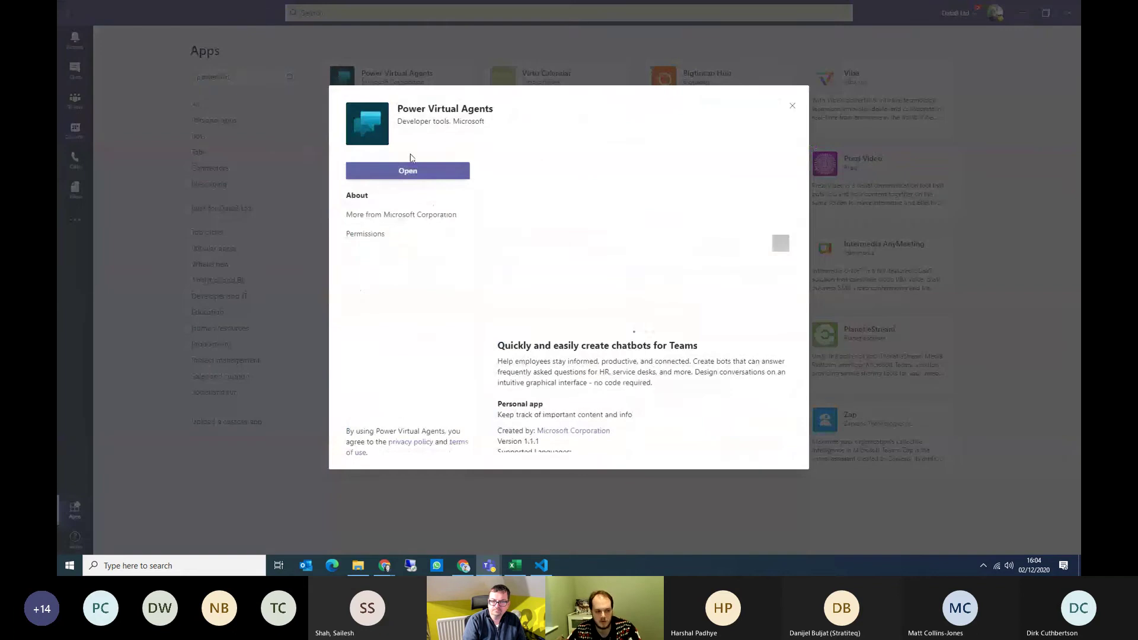
pyautogui.click(412, 172)
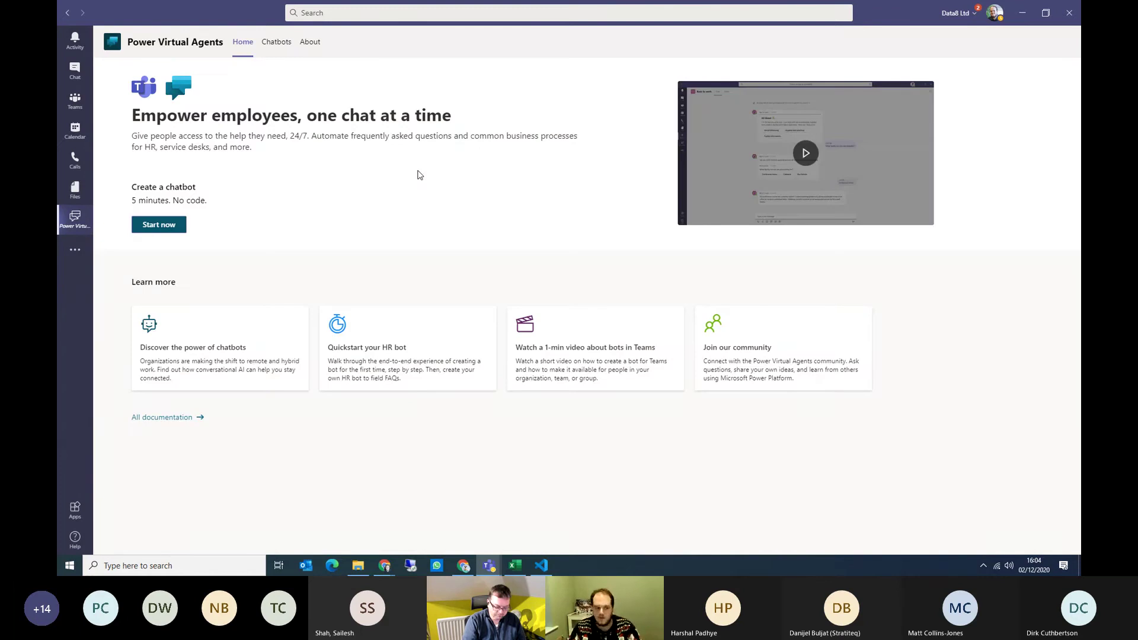
# Step: Create a new chatbot named Reindeer Bot in the Dataverse Benchmark team
pyautogui.click(288, 49)
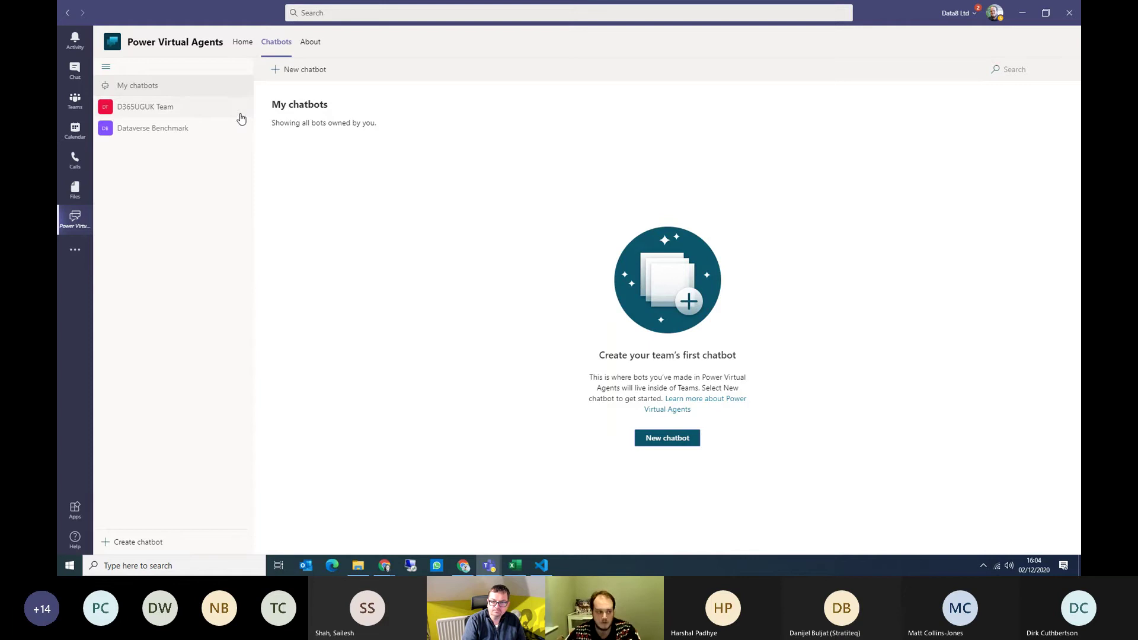
pyautogui.click(165, 128)
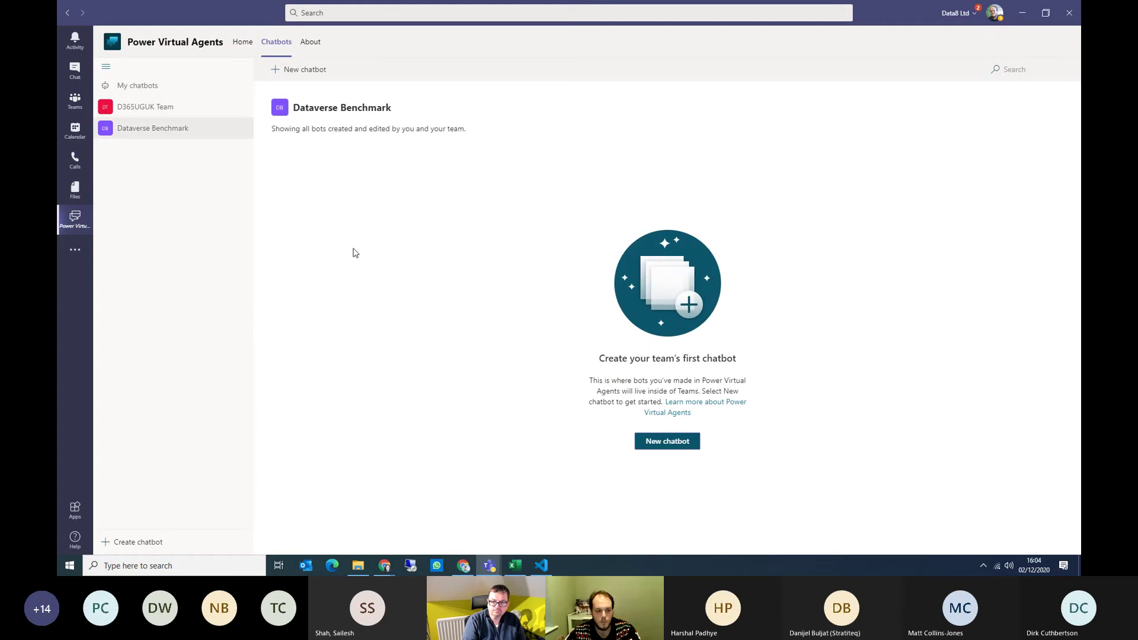
pyautogui.click(665, 441)
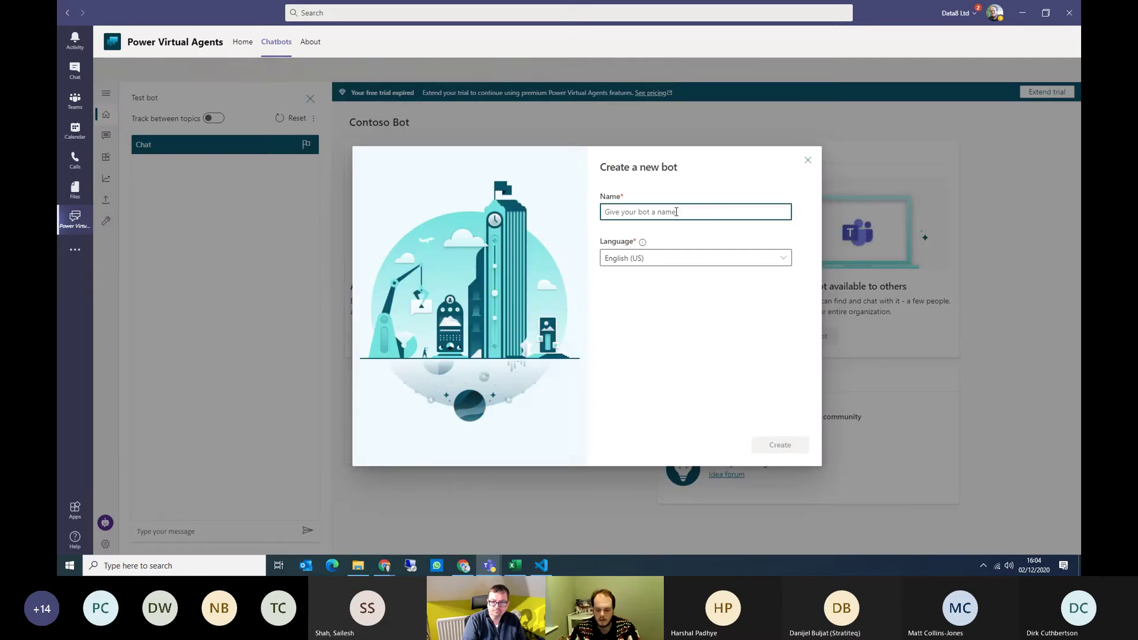
pyautogui.write('Reindeer Bot')
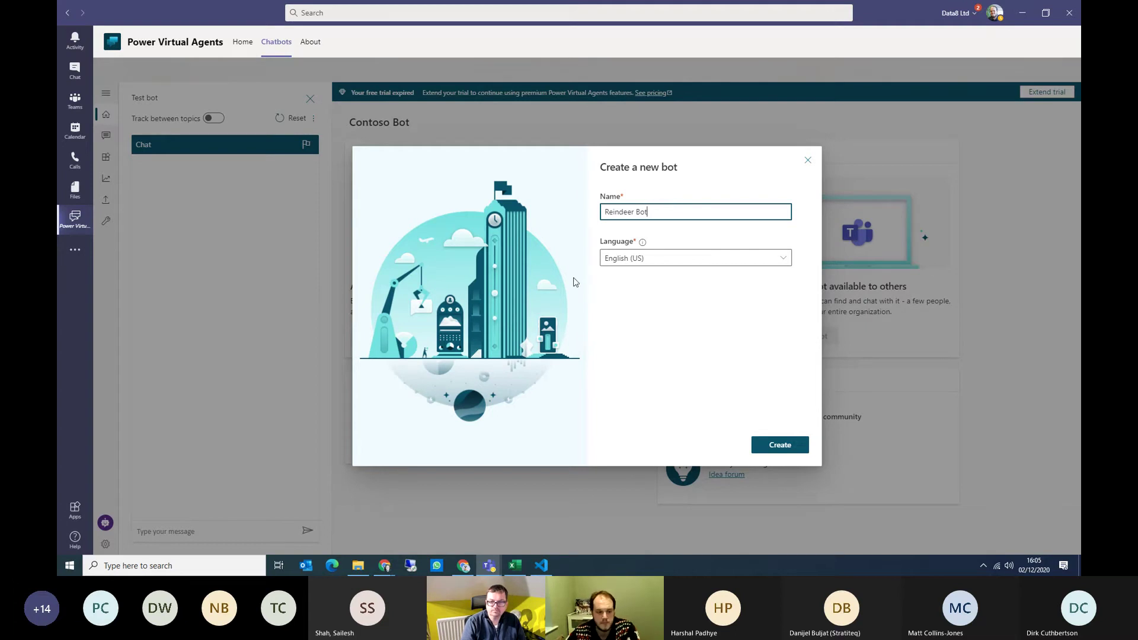
pyautogui.click(780, 446)
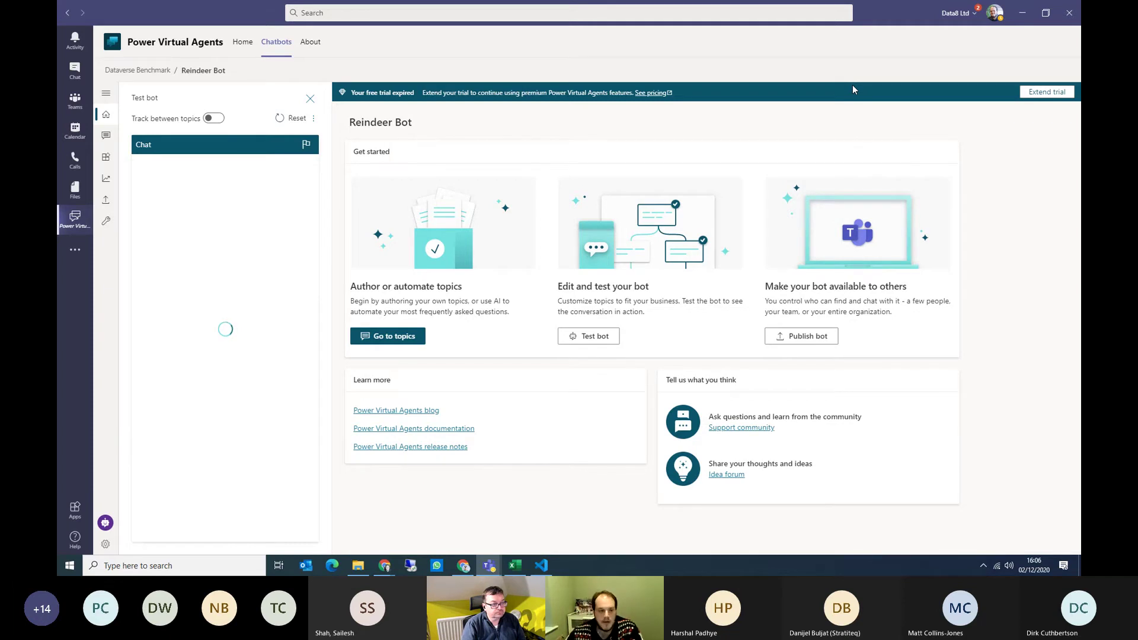
# Step: Add a new topic named SantaDirection to the bot, with the trigger phrase "Where are we going?"
pyautogui.click(403, 336)
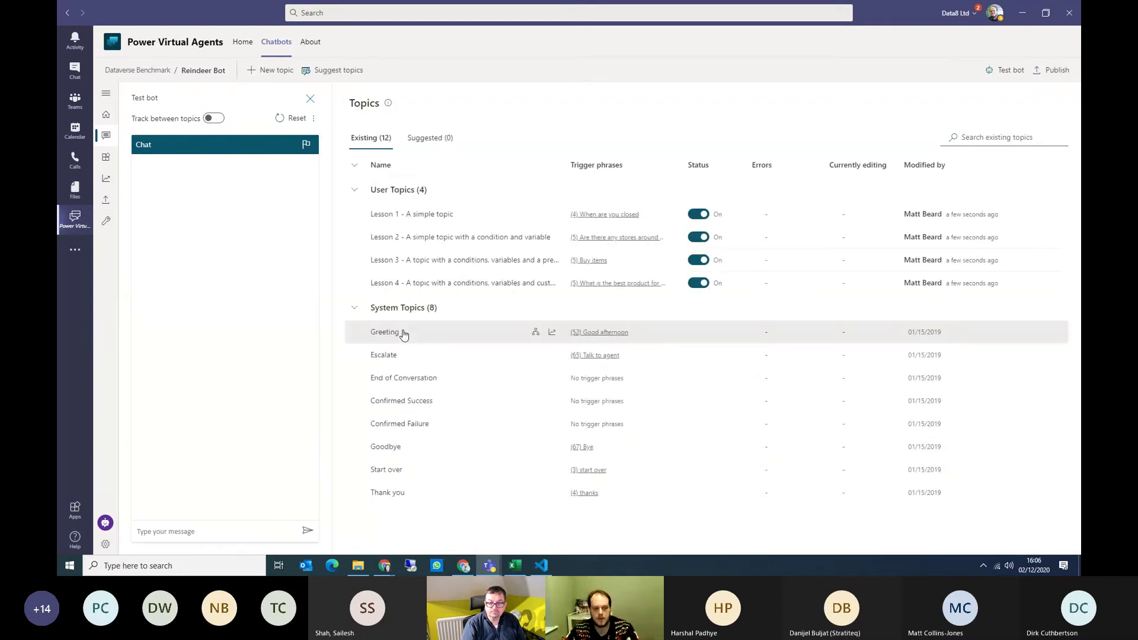
pyautogui.click(283, 72)
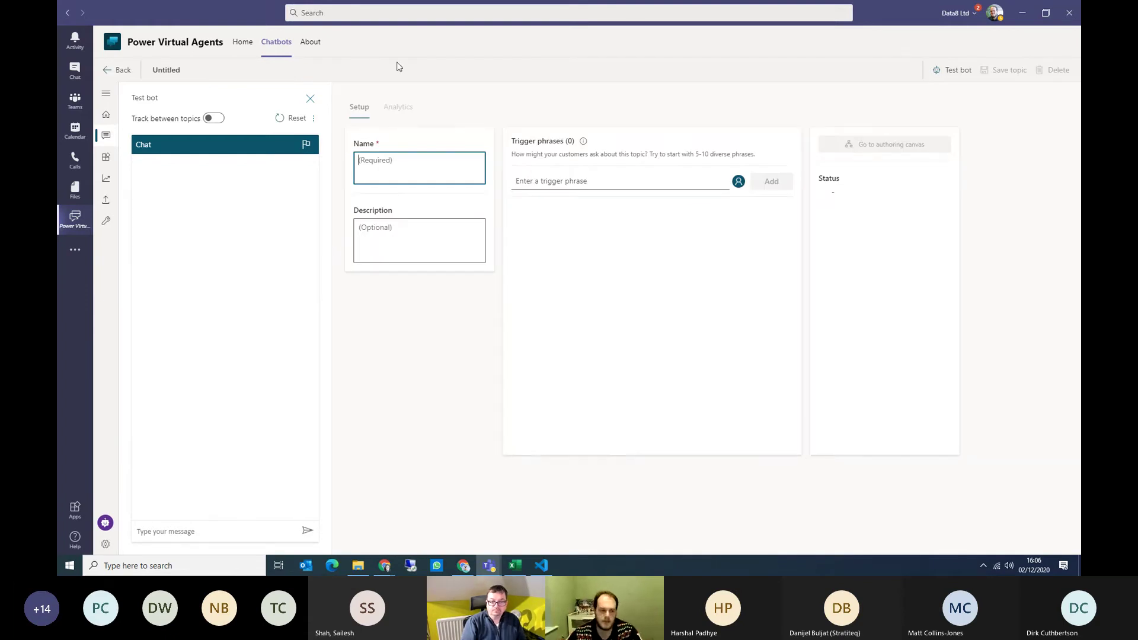
pyautogui.write('Sa')
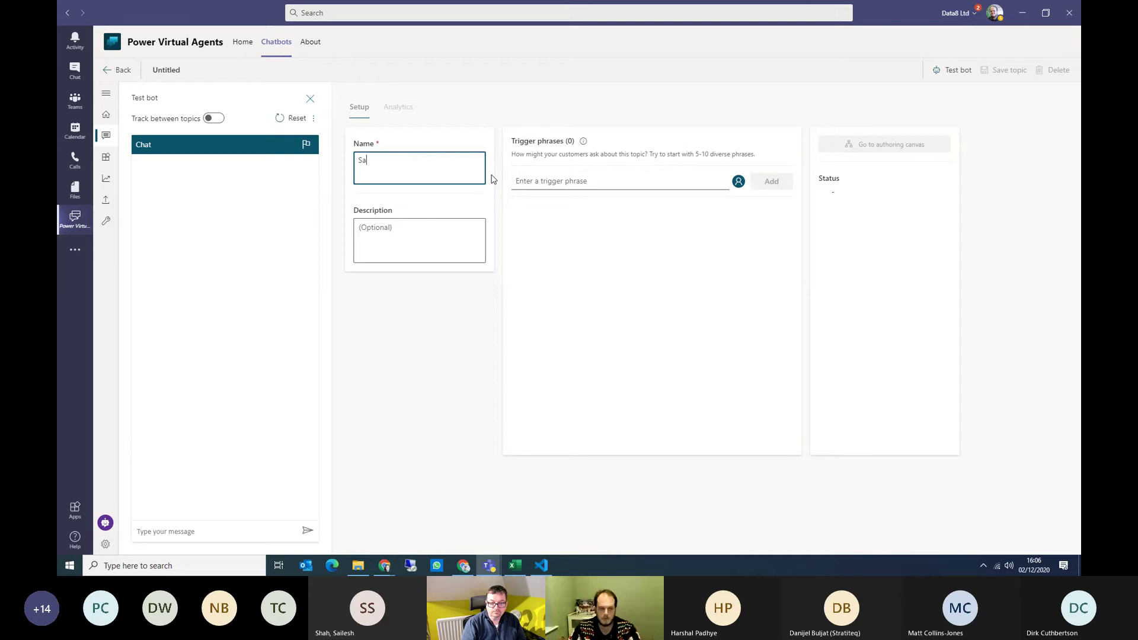
pyautogui.write('ntaDirection')
pyautogui.press('Tab')
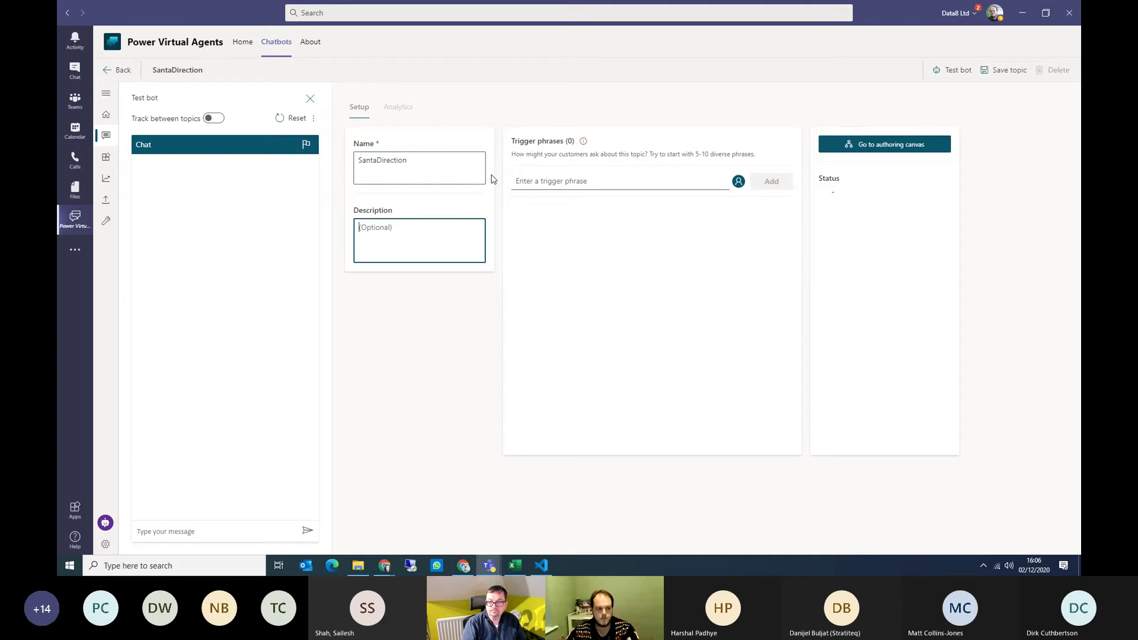
pyautogui.click(572, 179)
pyautogui.write('W')
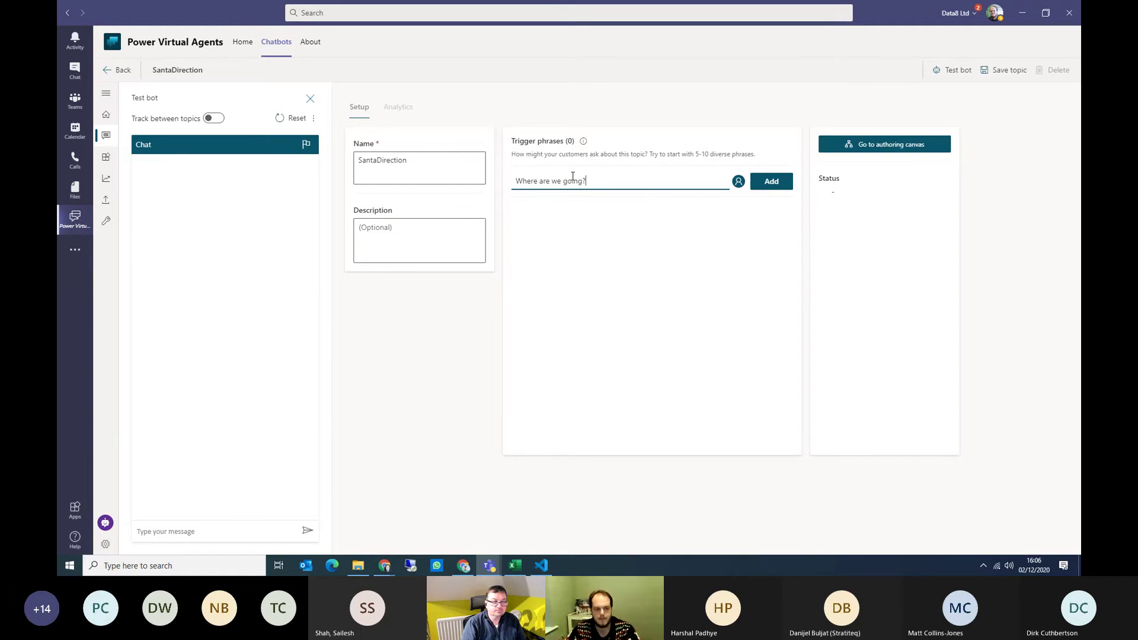
pyautogui.click(778, 179)
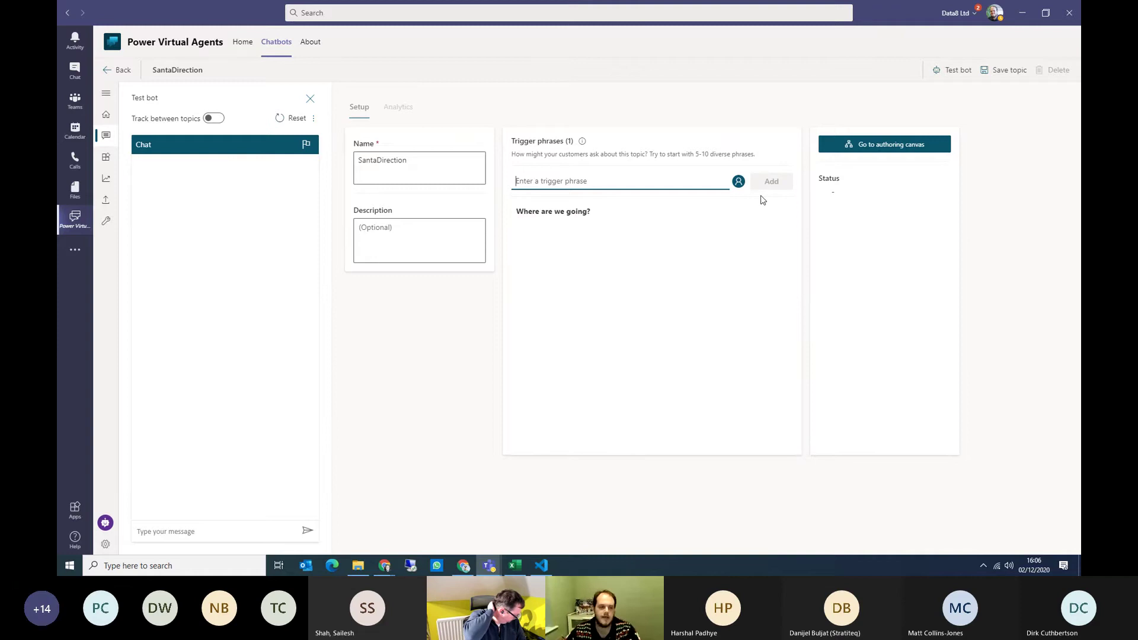
# Step: Save the topic, open its authoring canvas and set the first message to "Good question, where are we going?"
pyautogui.click(1005, 72)
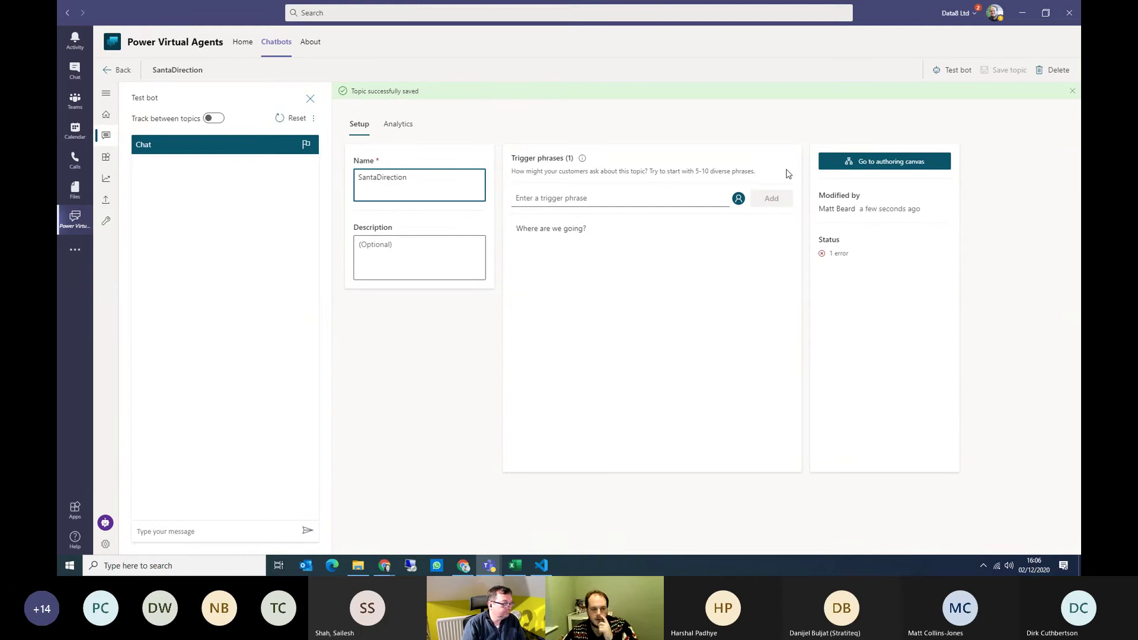
pyautogui.click(878, 160)
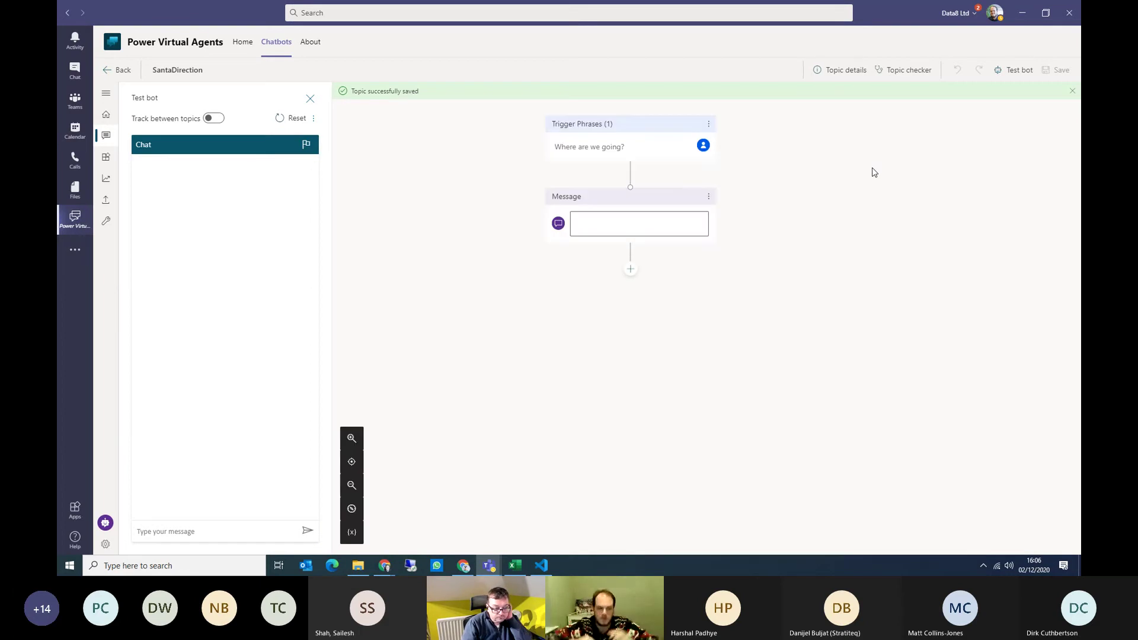
pyautogui.click(630, 230)
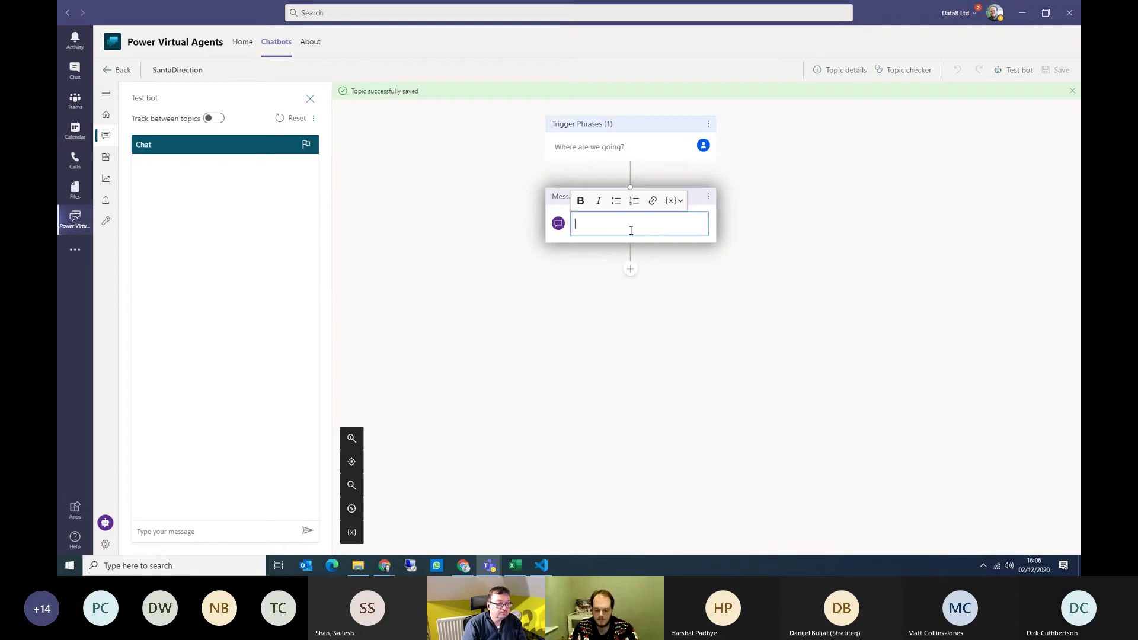
pyautogui.write('Good question')
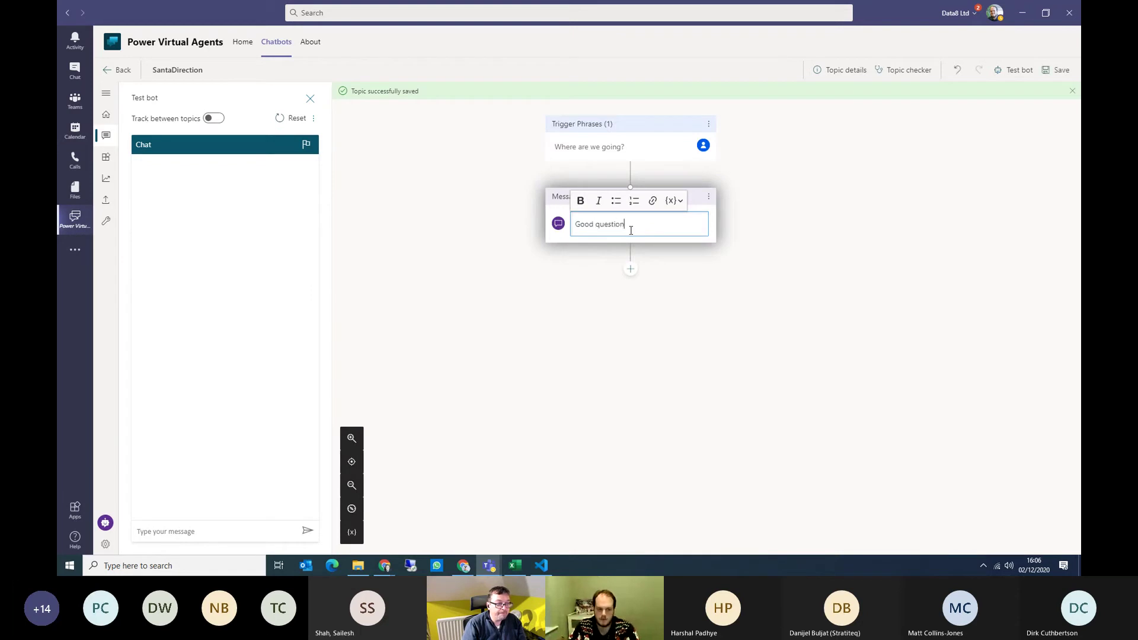
pyautogui.write('n.')
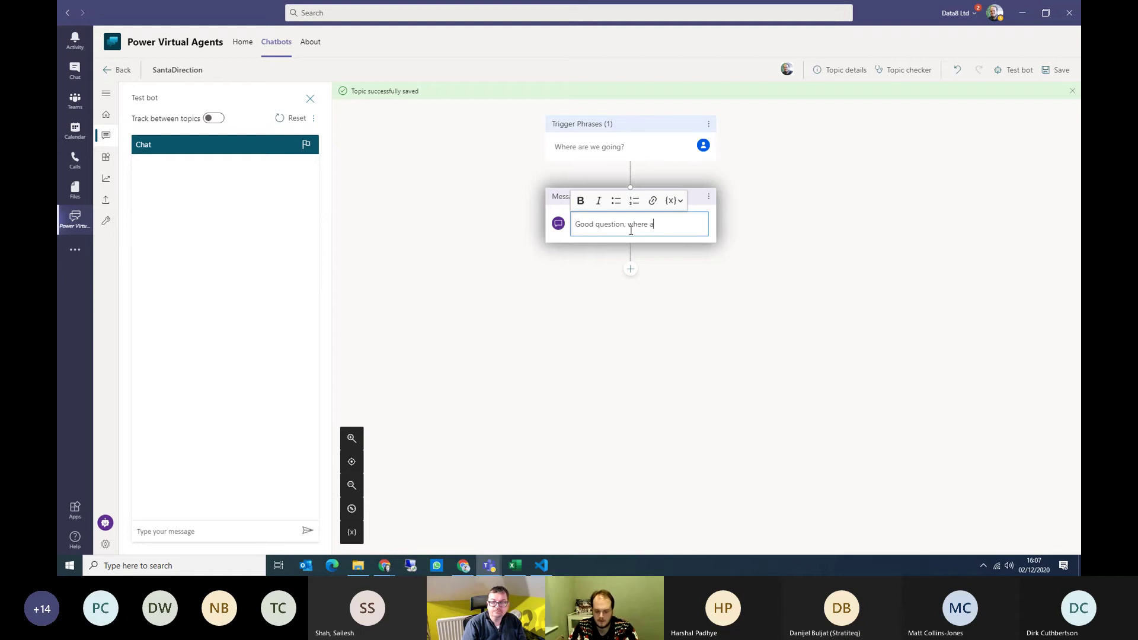
pyautogui.write(' where are we going?')
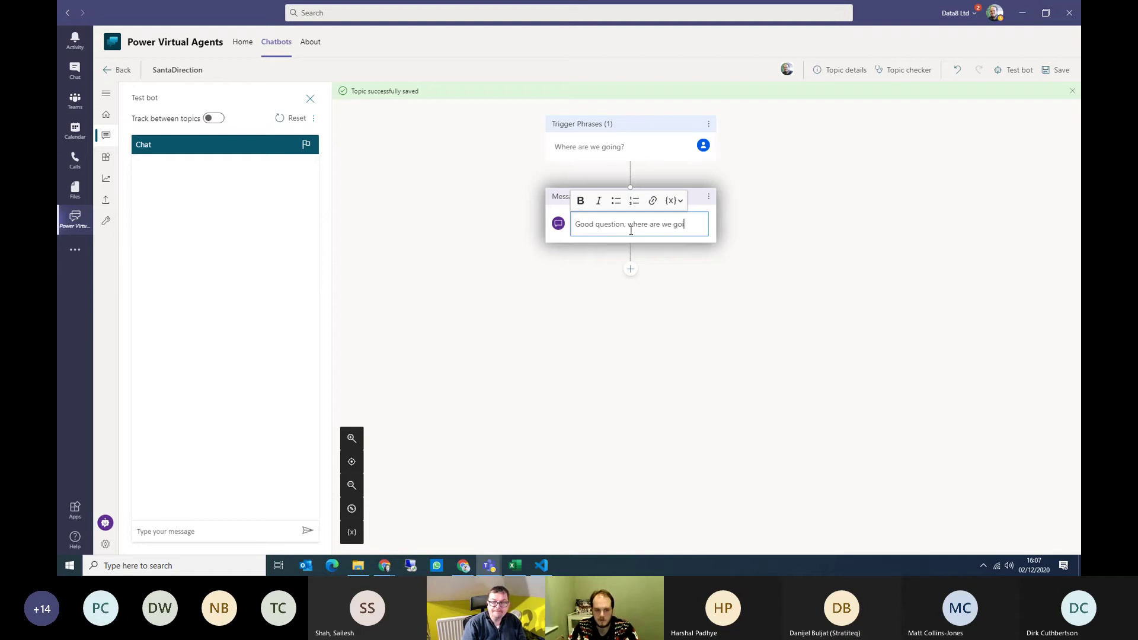
# Step: Add a question after the message asking "Whats the 3 words?" that identifies the user's entire response
pyautogui.click(632, 273)
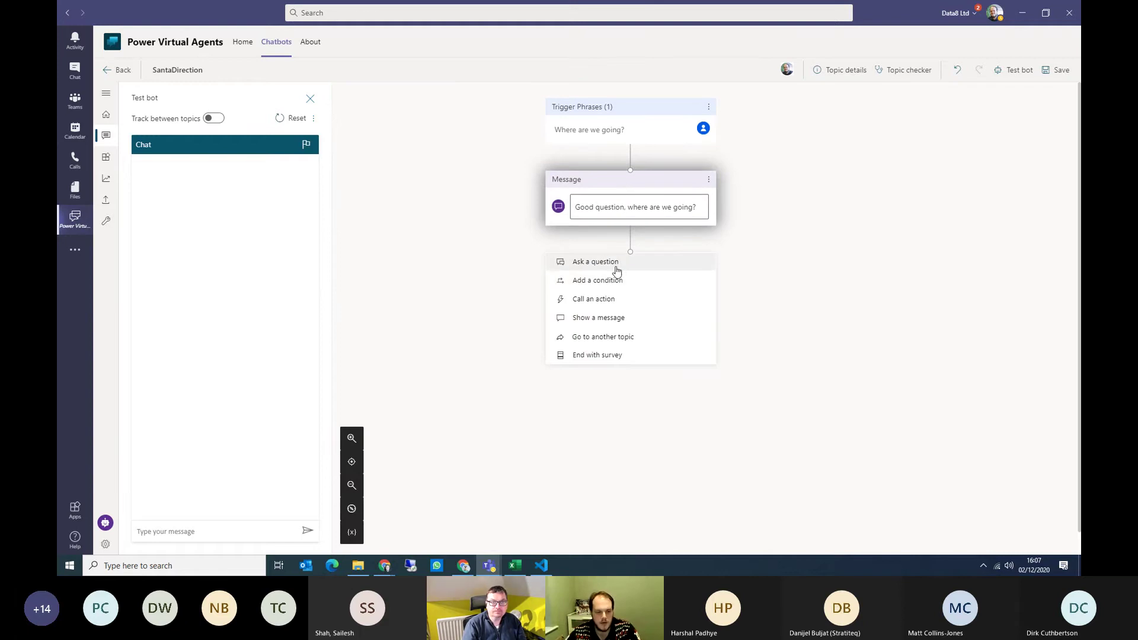
pyautogui.click(614, 268)
pyautogui.write('W')
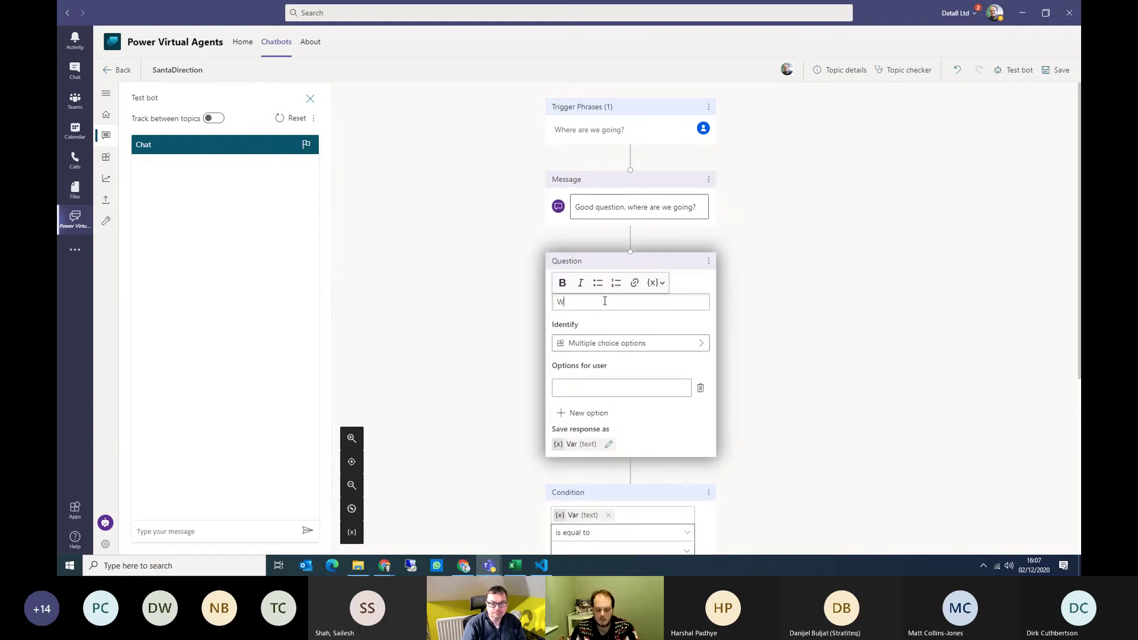
pyautogui.write('hats te')
pyautogui.write('2')
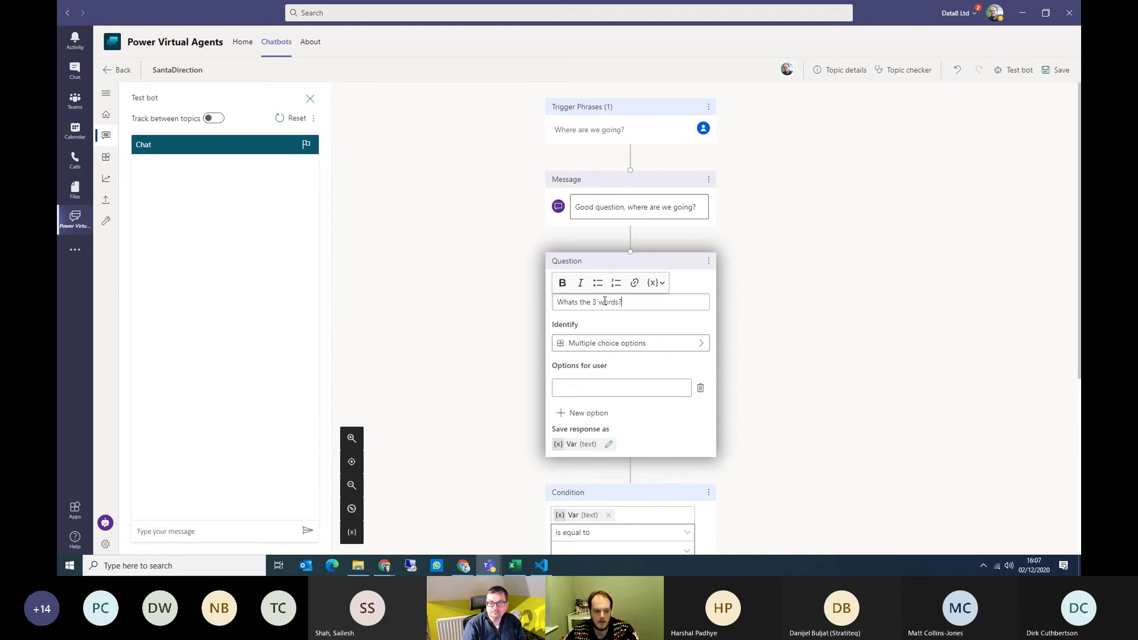
pyautogui.click(638, 347)
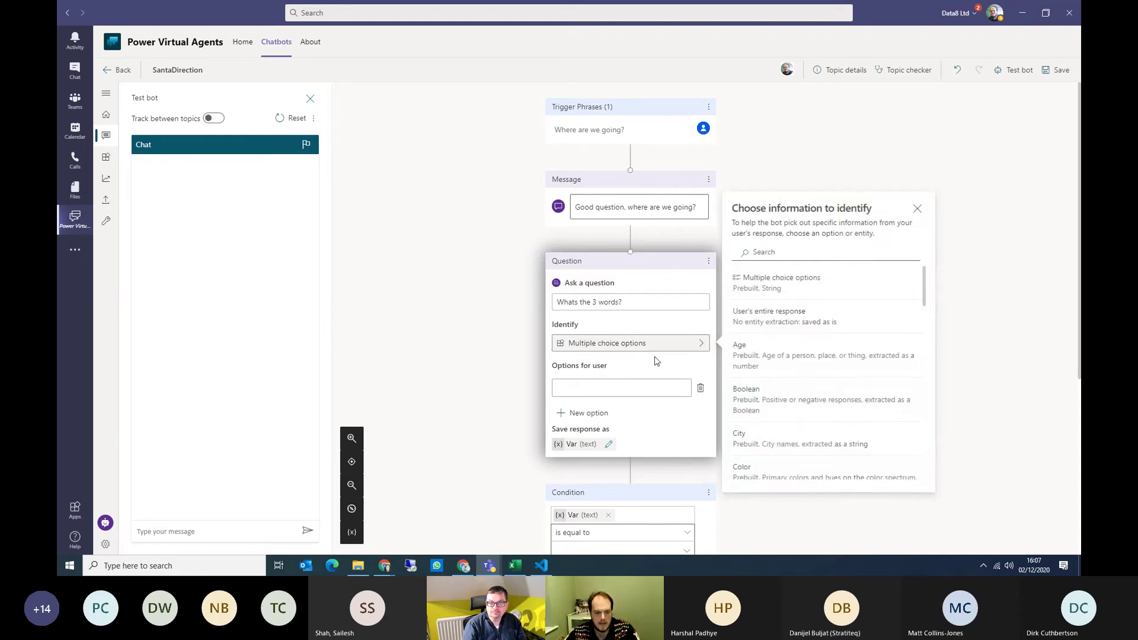
pyautogui.click(784, 319)
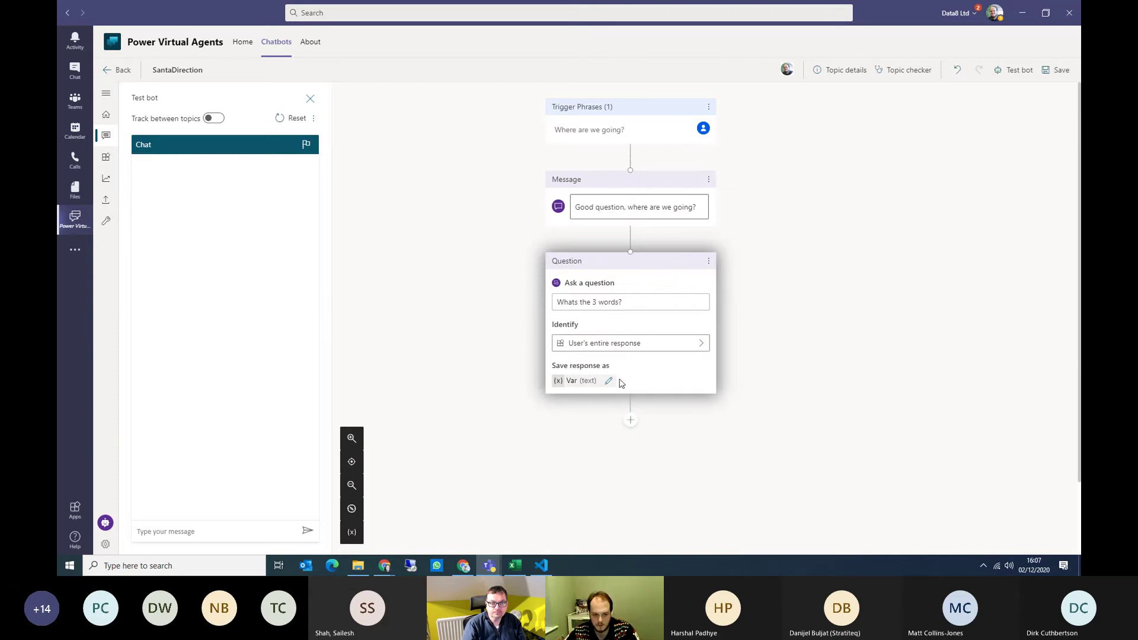
# Step: Rename the variable that stores the question's response to Words
pyautogui.click(609, 380)
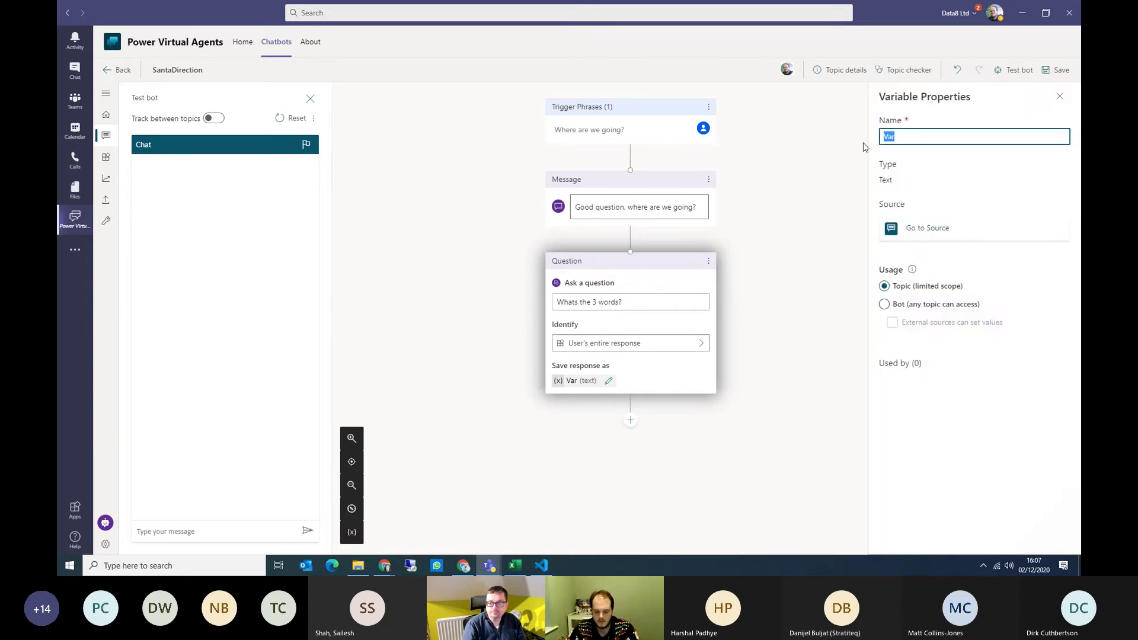
pyautogui.press('BackSpace')
pyautogui.write('Words')
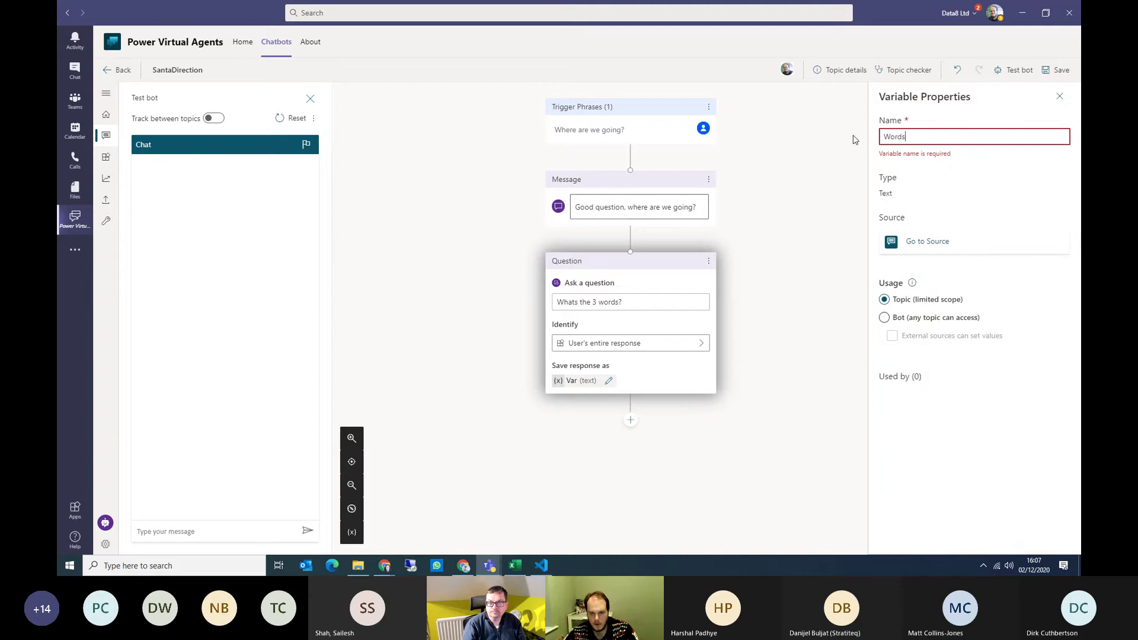
pyautogui.click(836, 217)
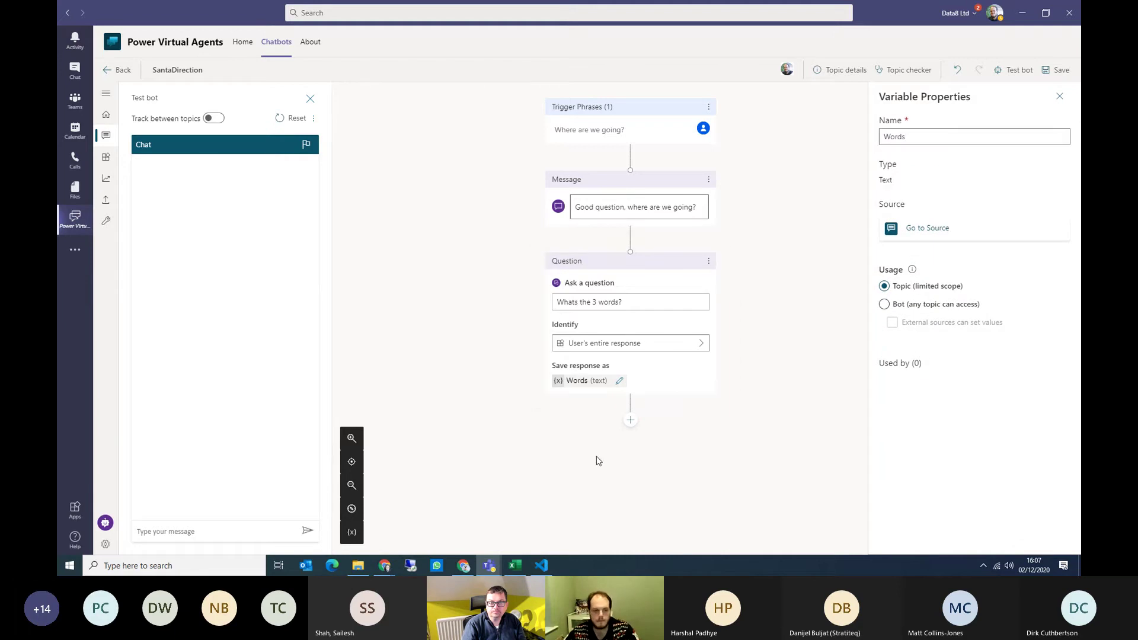
# Step: Save the topic and add an action after the question that creates a flow from the Power Virtual Agents Flow Template
pyautogui.click(630, 423)
pyautogui.click(613, 472)
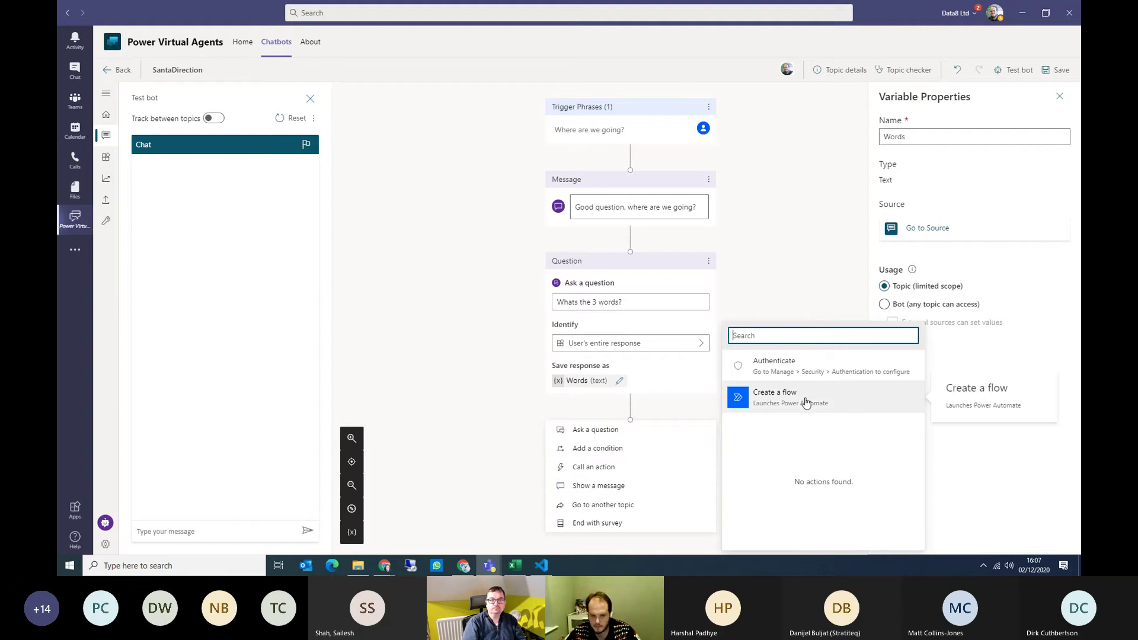
pyautogui.click(1058, 70)
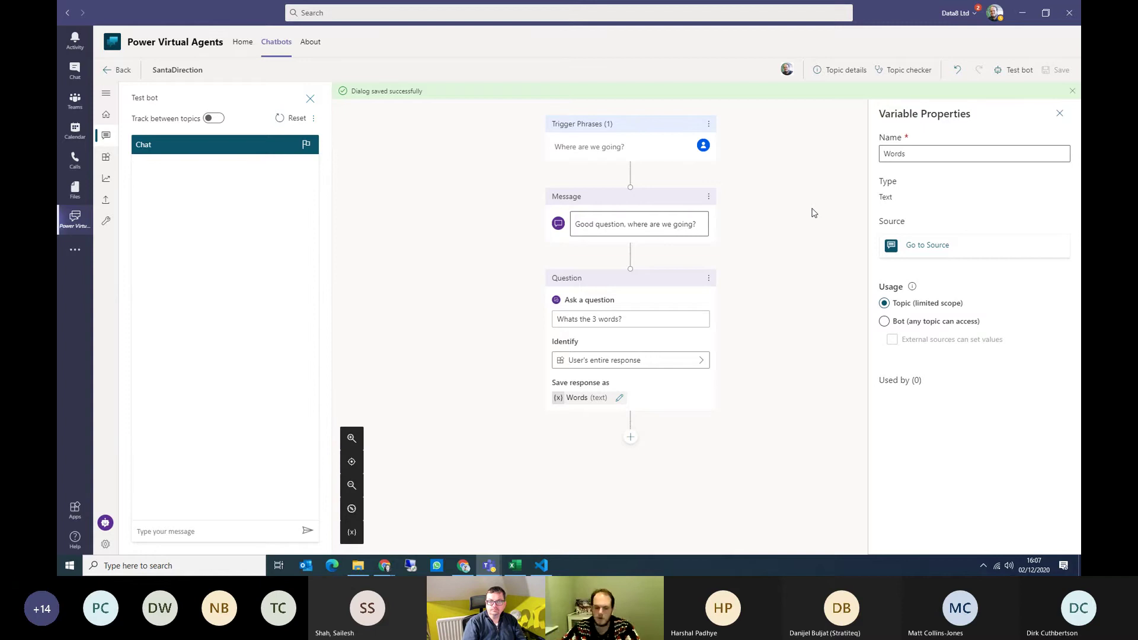
pyautogui.click(630, 439)
pyautogui.click(617, 484)
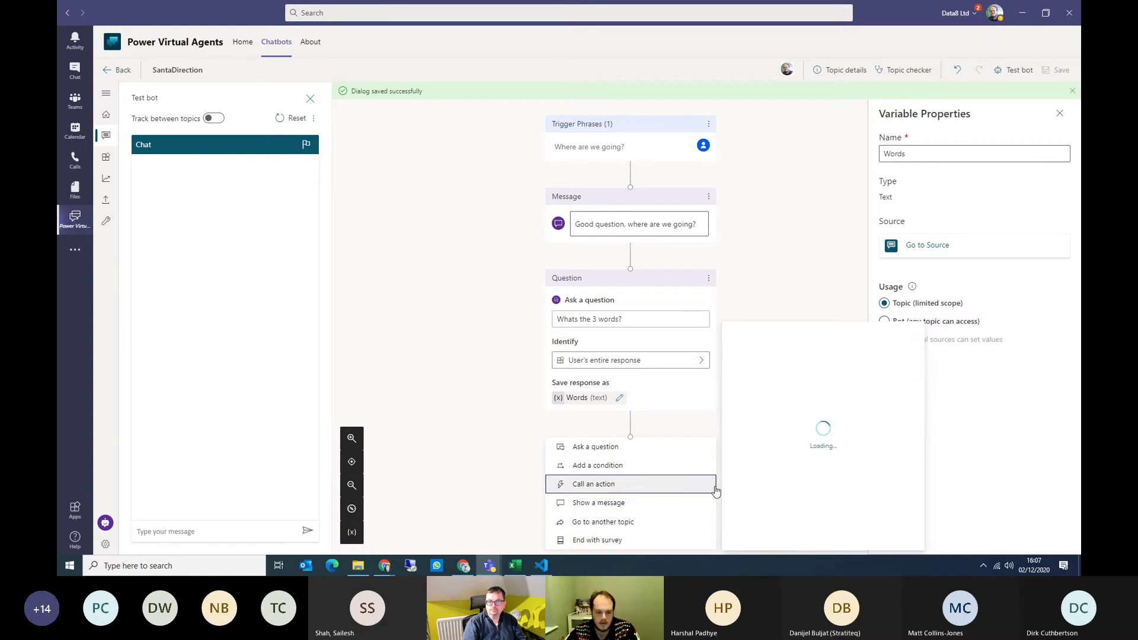
pyautogui.click(801, 403)
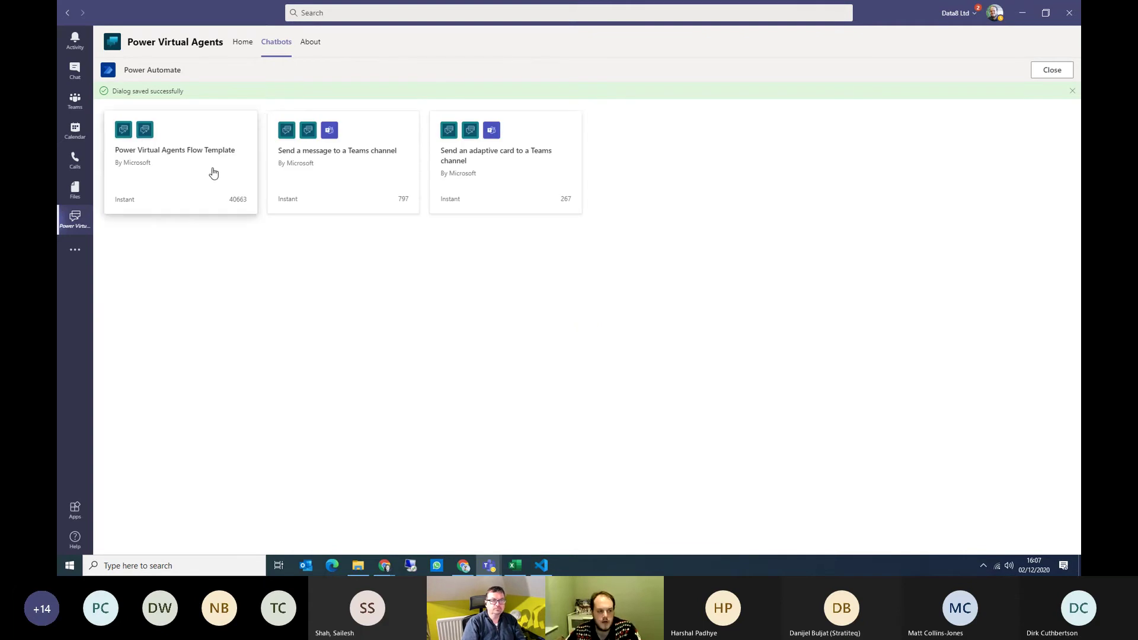
pyautogui.click(213, 172)
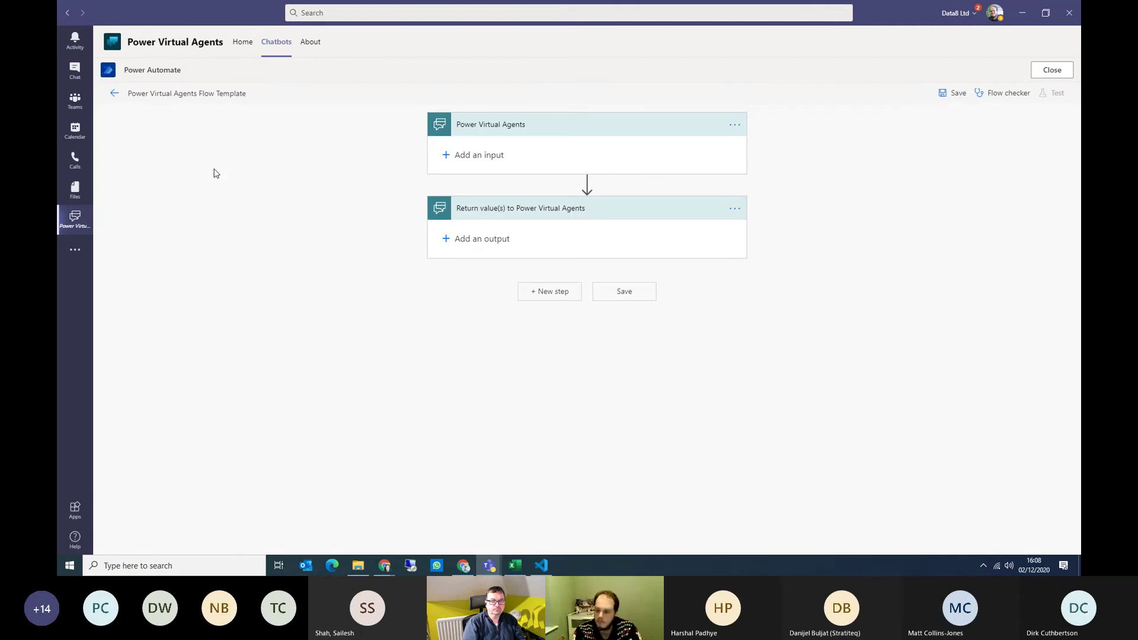
# Step: Add a text input named Words to the flow's Power Virtual Agents trigger
pyautogui.click(468, 155)
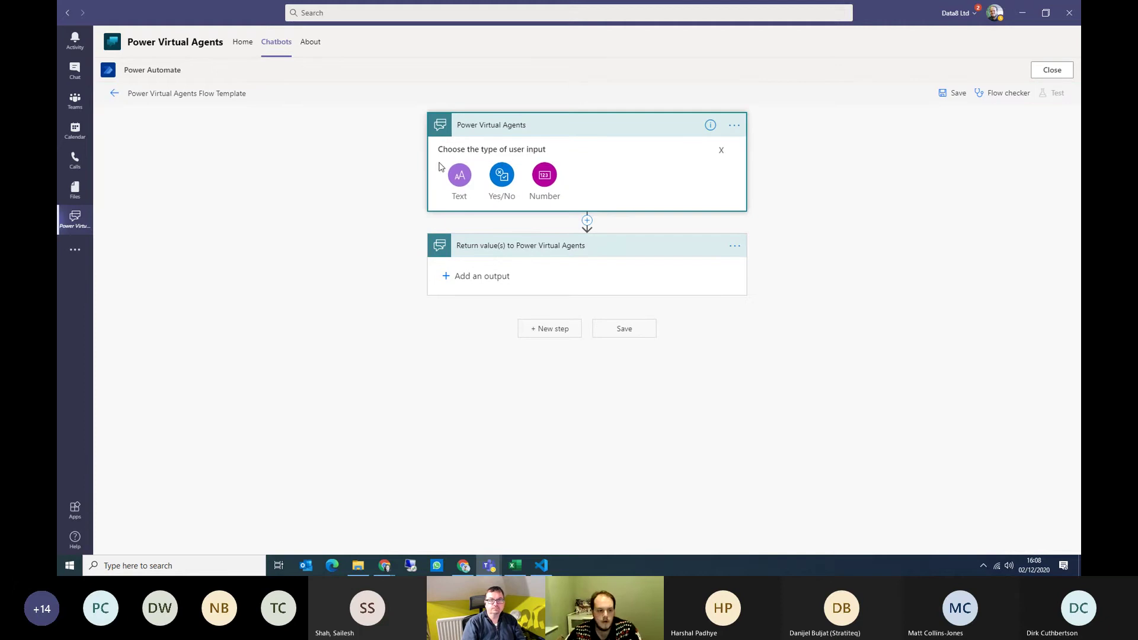
pyautogui.click(462, 174)
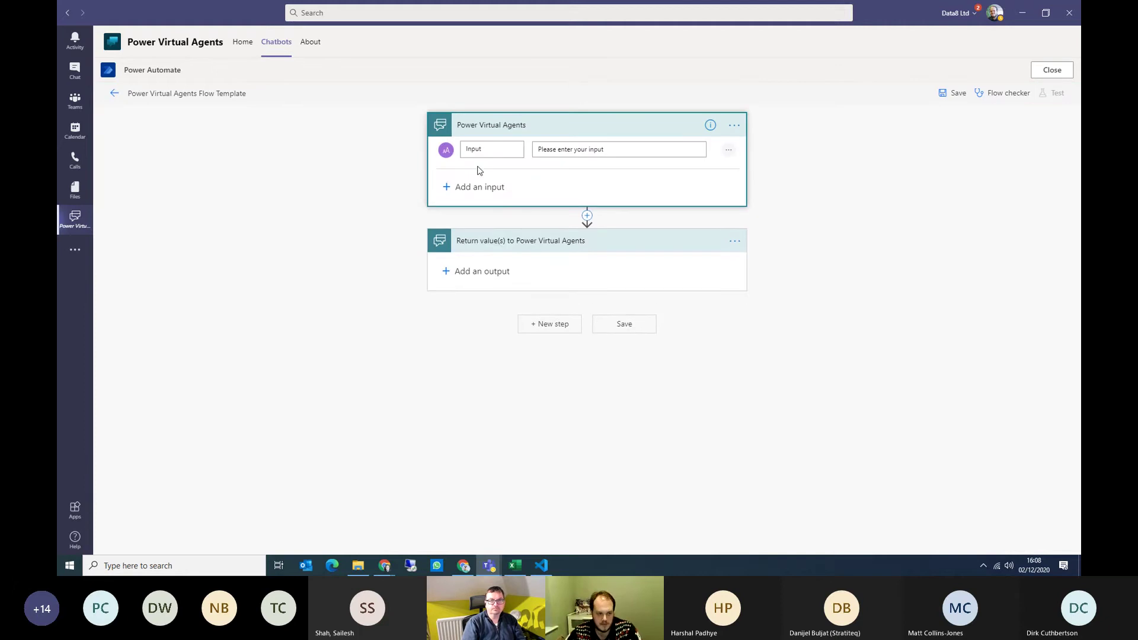
pyautogui.moveTo(493, 148); pyautogui.dragTo(419, 148)
pyautogui.write('Words')
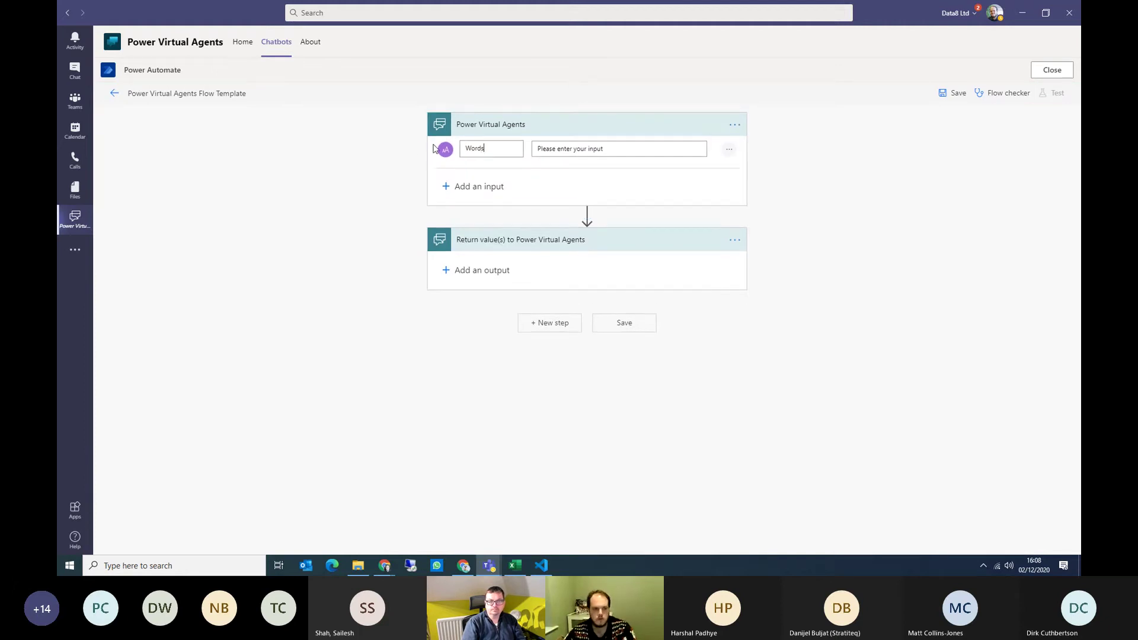
pyautogui.click(481, 268)
# Step: Insert the custom What3Words connector's ConvertToLatLng action between the trigger and the return step
pyautogui.click(586, 219)
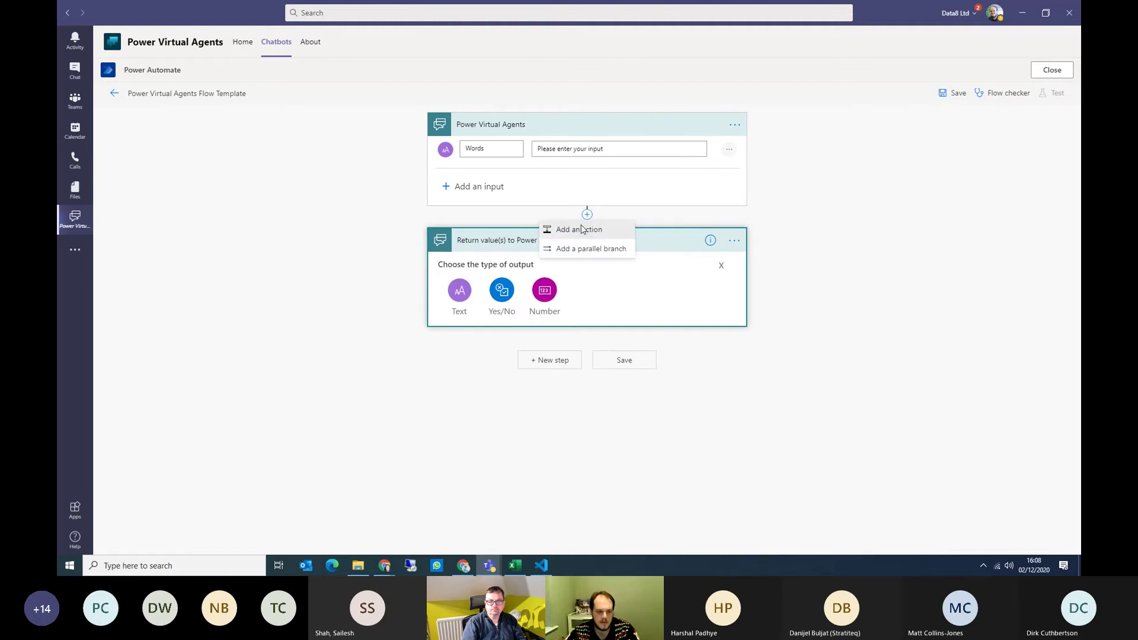
pyautogui.click(581, 226)
pyautogui.click(600, 221)
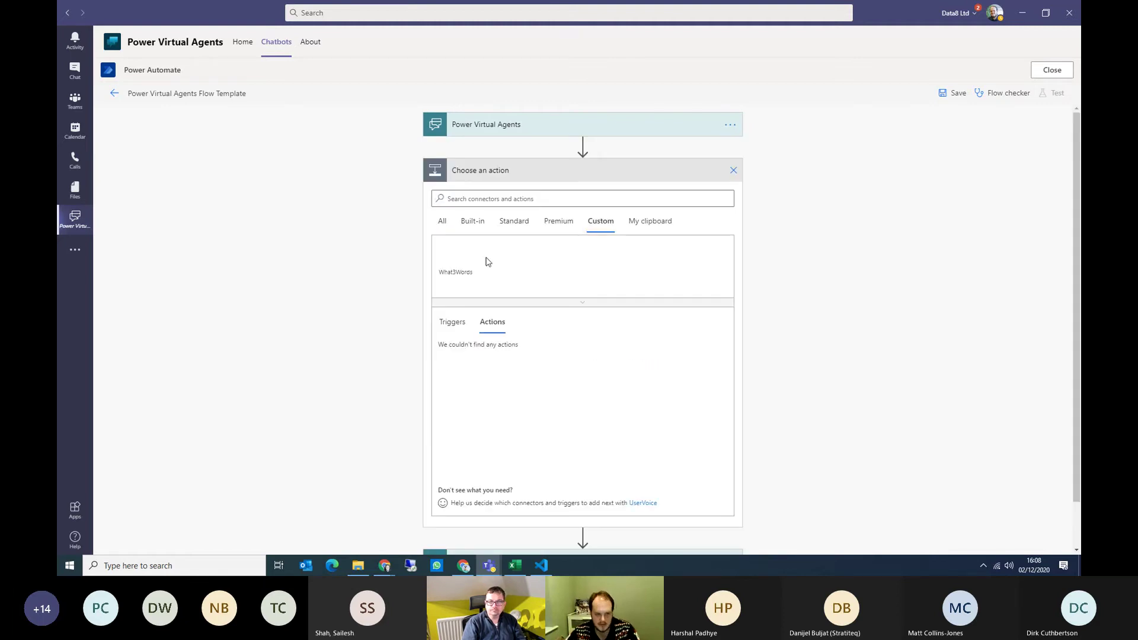
pyautogui.click(455, 254)
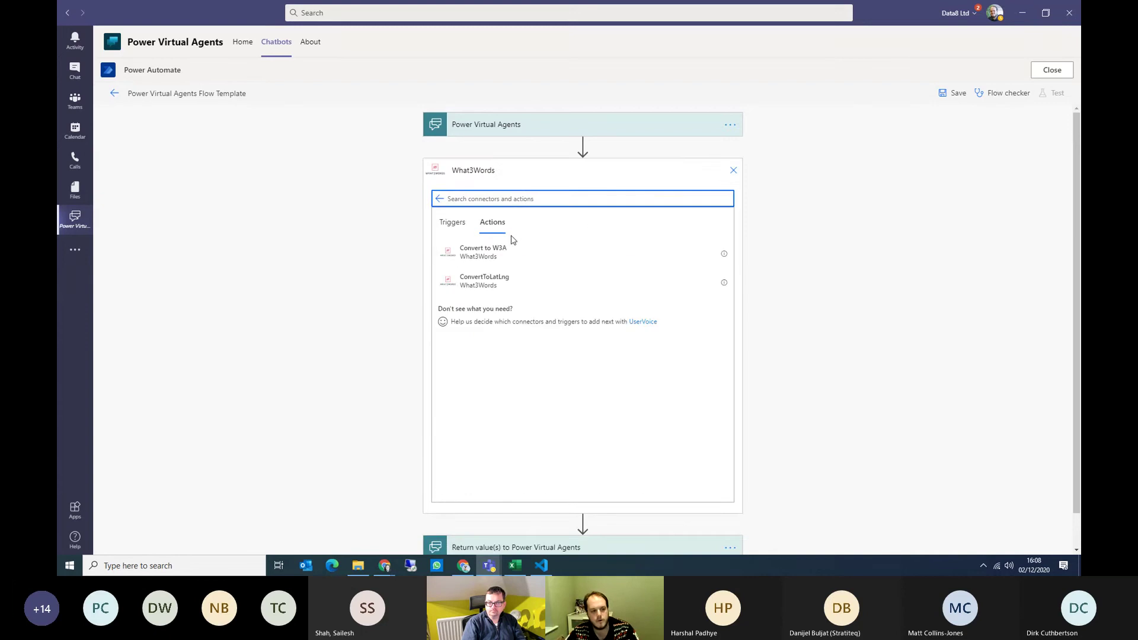
pyautogui.click(516, 285)
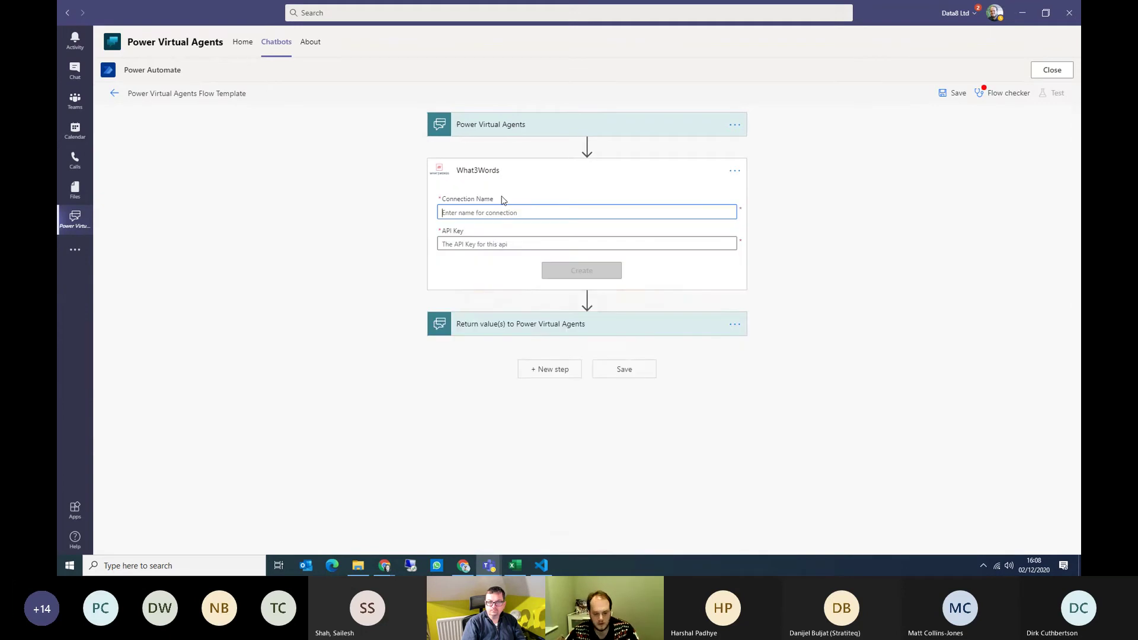
# Step: Create the What3Words connection named Example with the copied API key, and fill the action's words parameter with the trigger's Words value
pyautogui.write('Example')
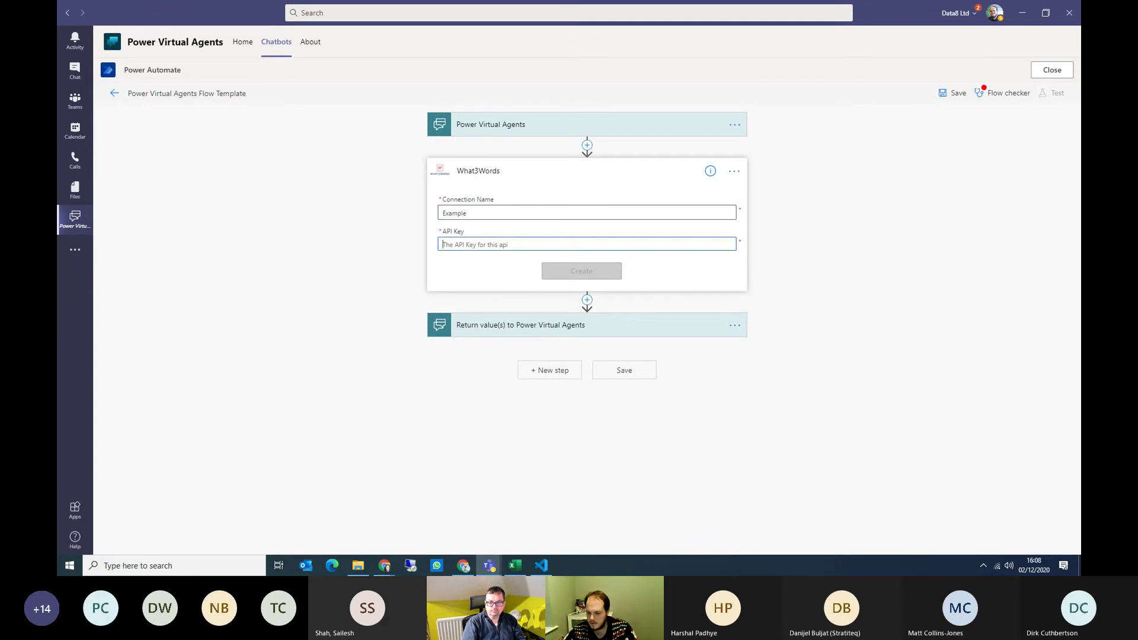
pyautogui.hotkey('alt', 'Tab')
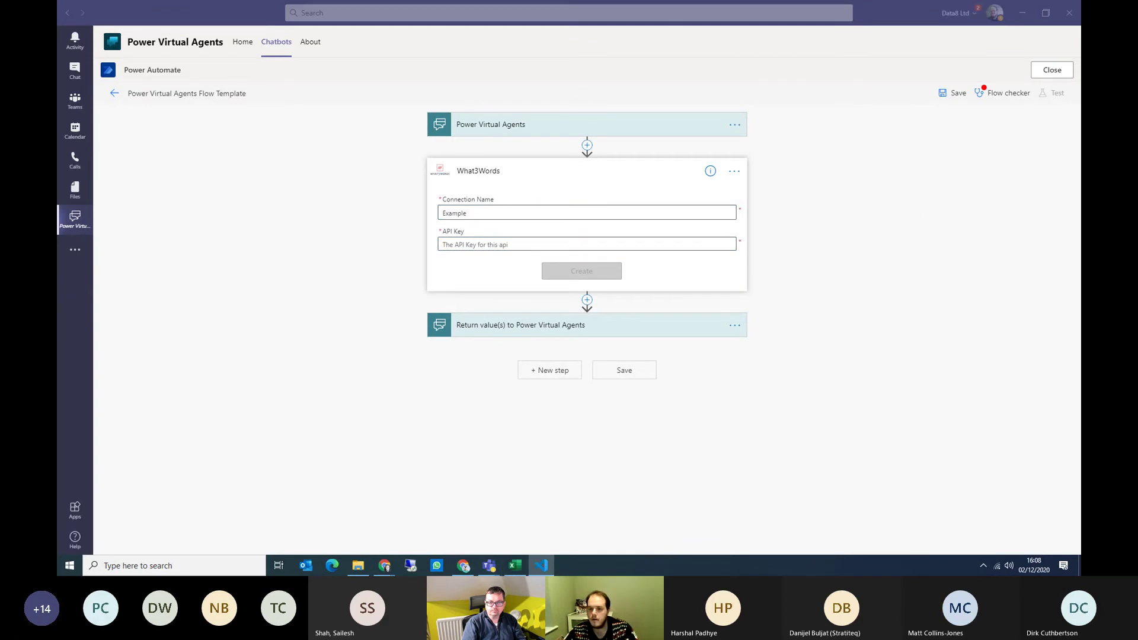
pyautogui.hotkey('alt', 'Tab')
pyautogui.hotkey('ctrl', 'v')
pyautogui.click(581, 271)
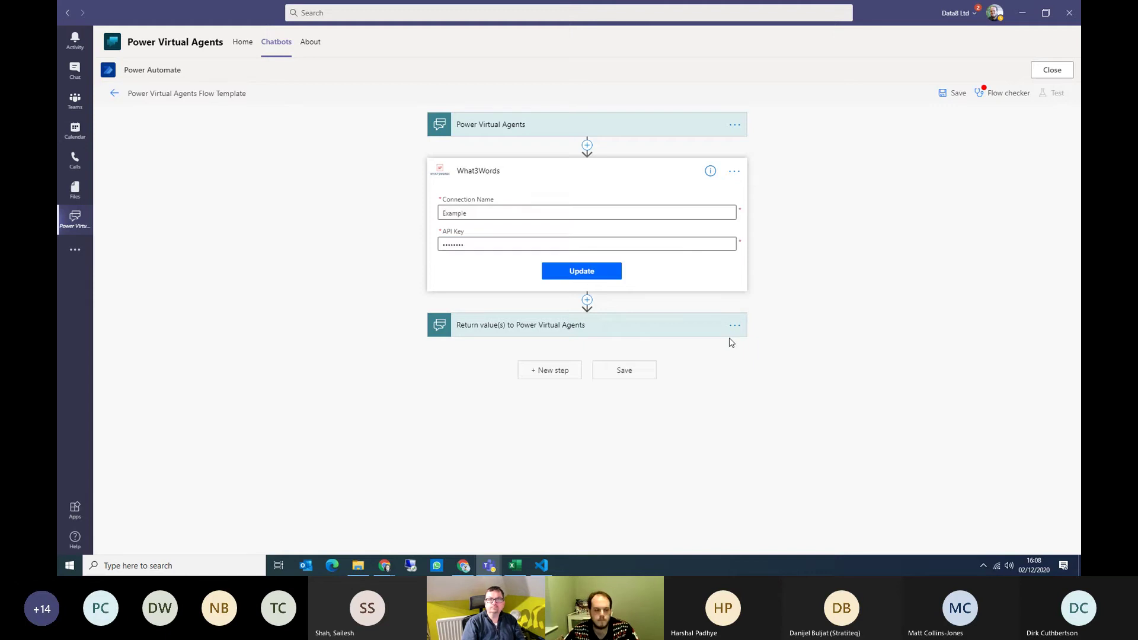
pyautogui.click(566, 195)
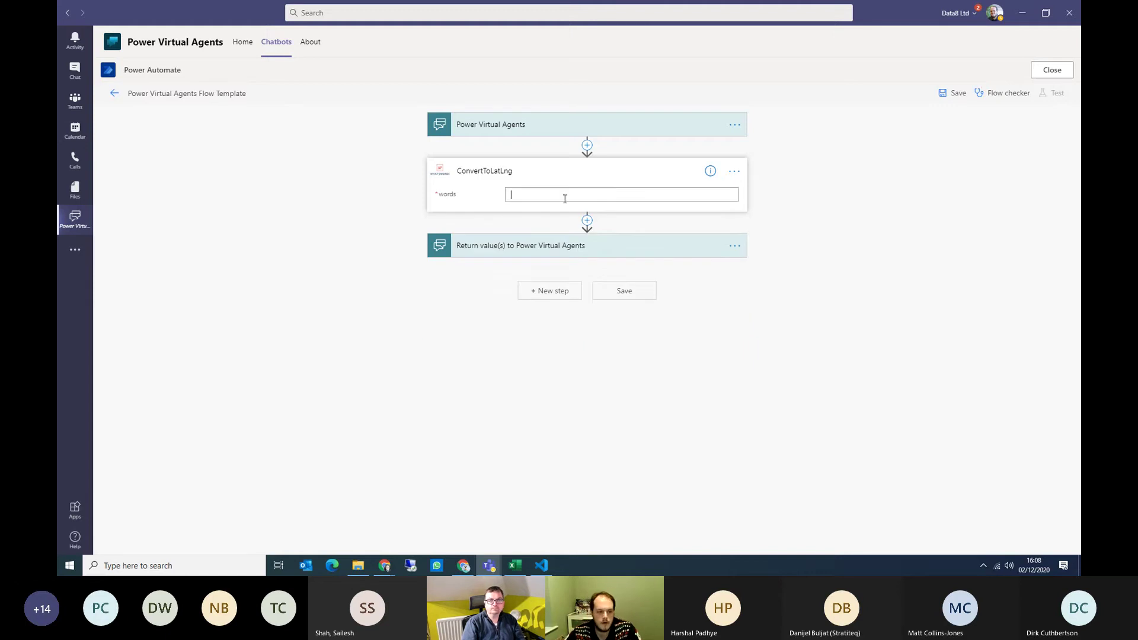
pyautogui.click(794, 324)
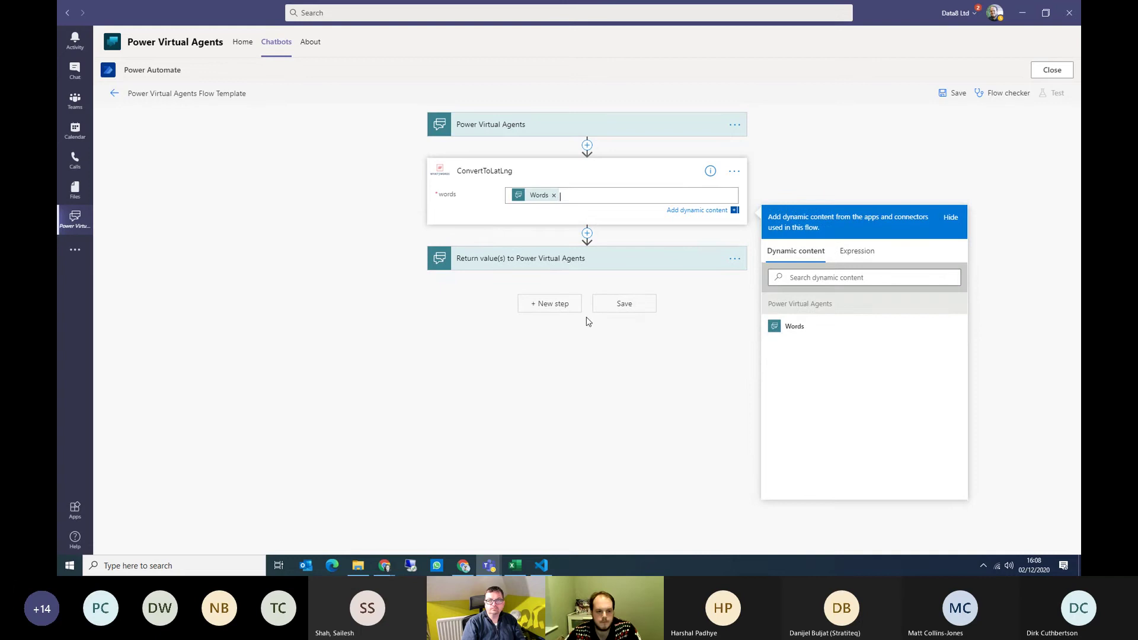
# Step: Add a number output named Lat to the Power Virtual Agents return step and fill it with the ConvertToLatLng lat value
pyautogui.click(548, 264)
pyautogui.click(492, 279)
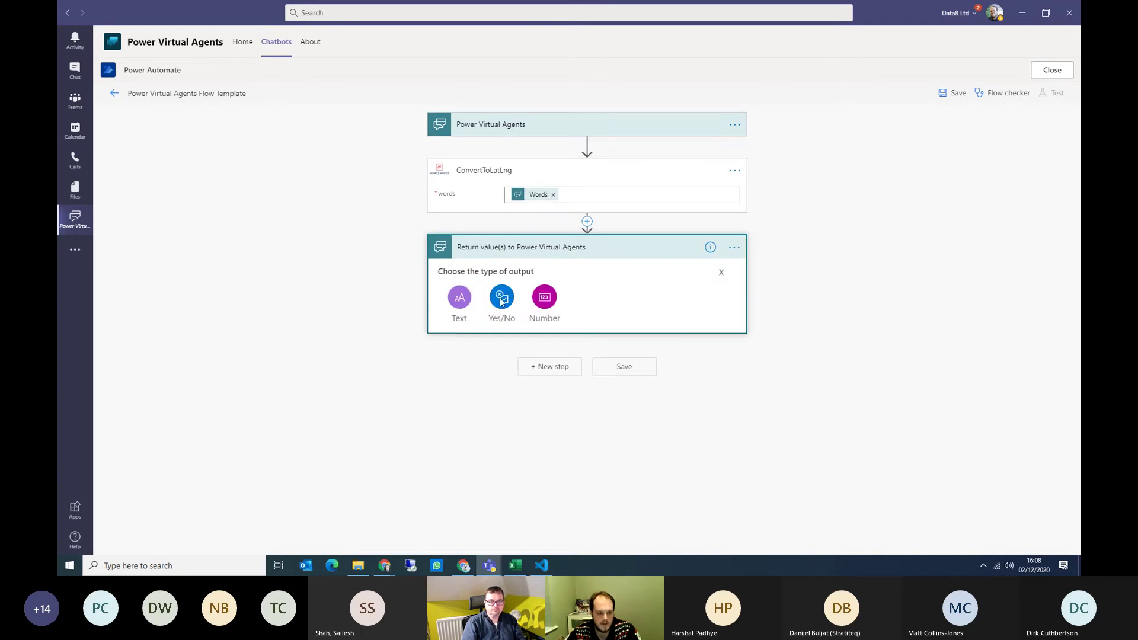
pyautogui.click(543, 298)
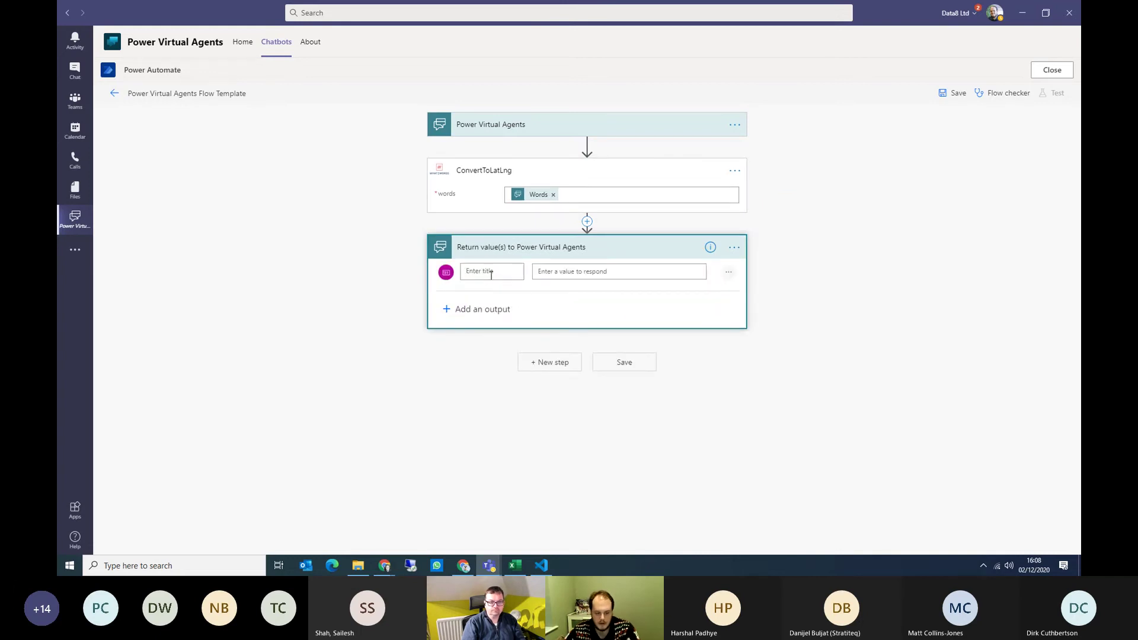
pyautogui.click(491, 271)
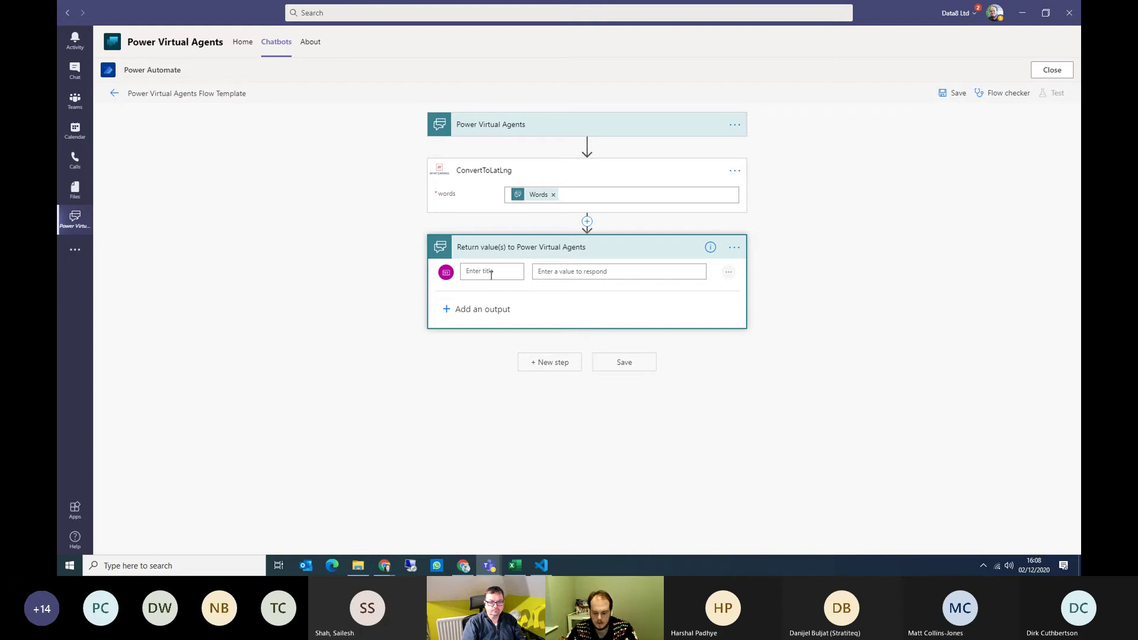
pyautogui.write('Lat')
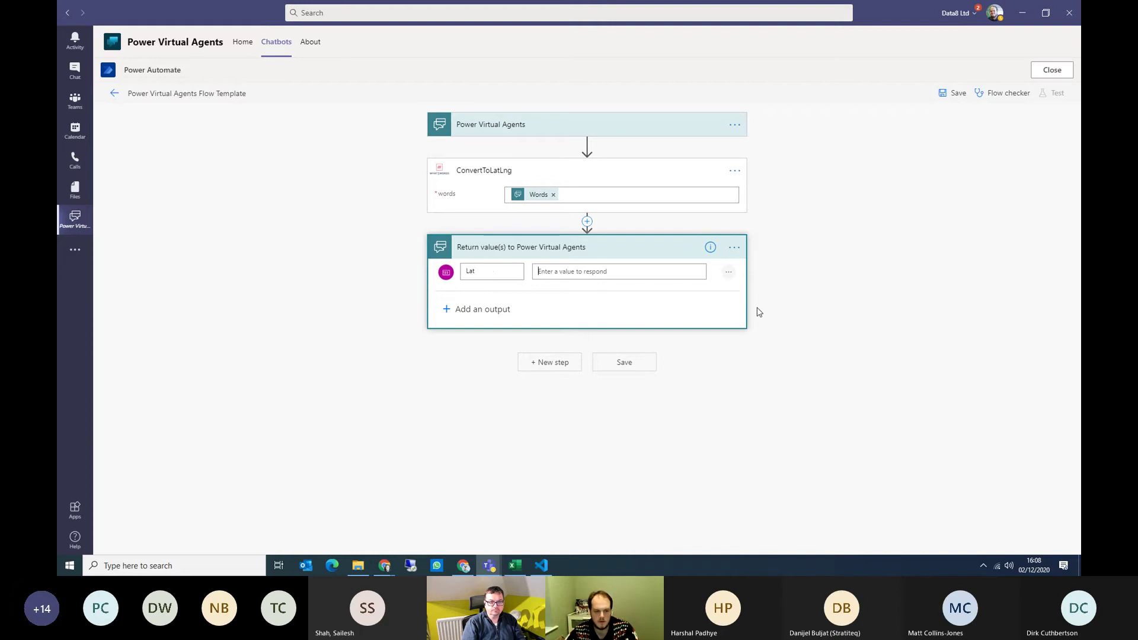
pyautogui.scroll(-5, 797, 450)
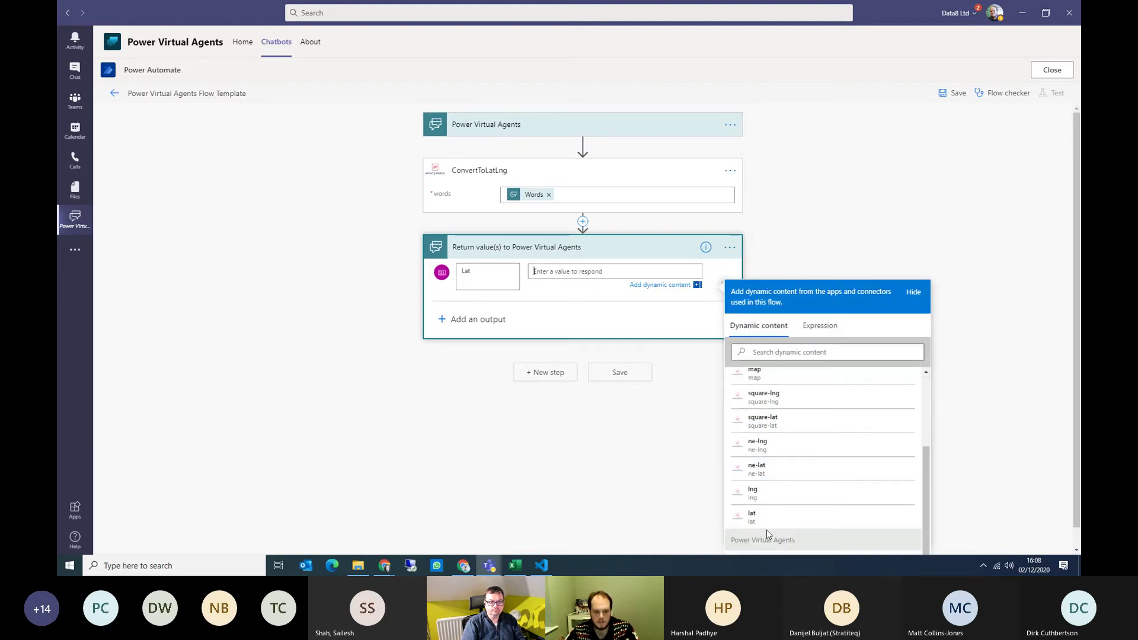
pyautogui.click(766, 520)
# Step: Add a second number output named Long to the return step, filled with the ConvertToLatLng lng value
pyautogui.click(465, 319)
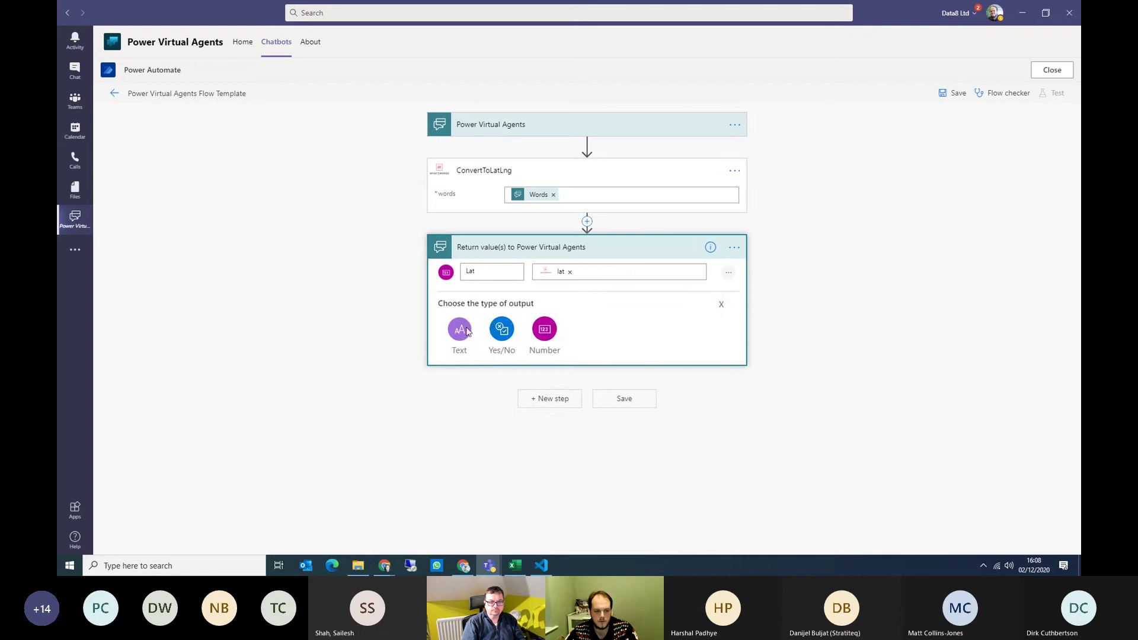
pyautogui.click(537, 330)
pyautogui.write('Lon')
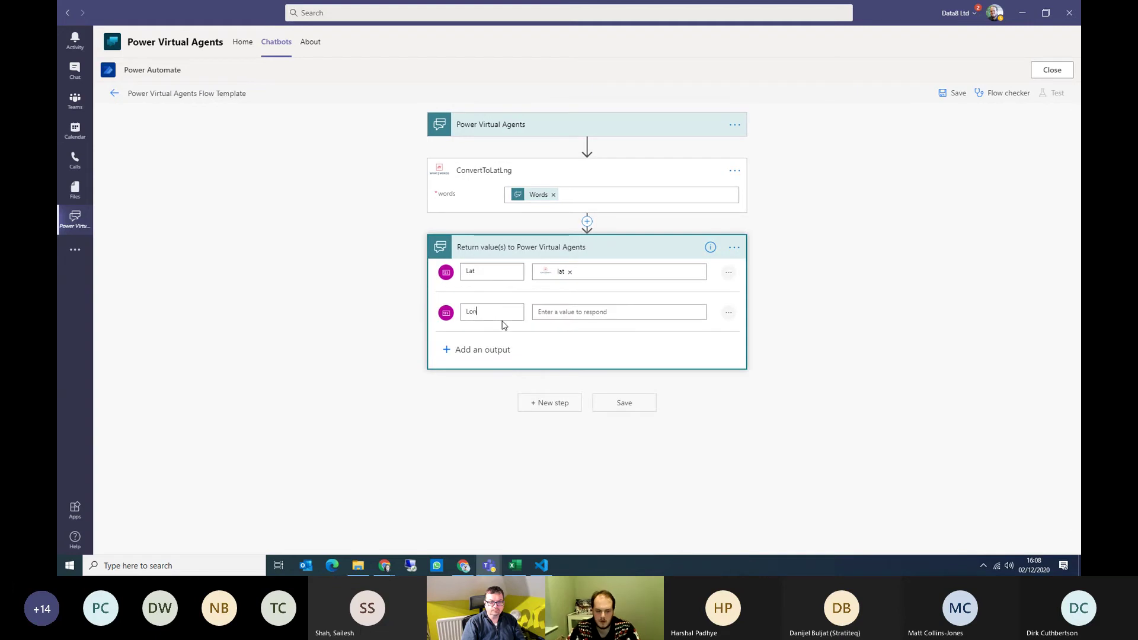
pyautogui.write('g')
pyautogui.press('Tab')
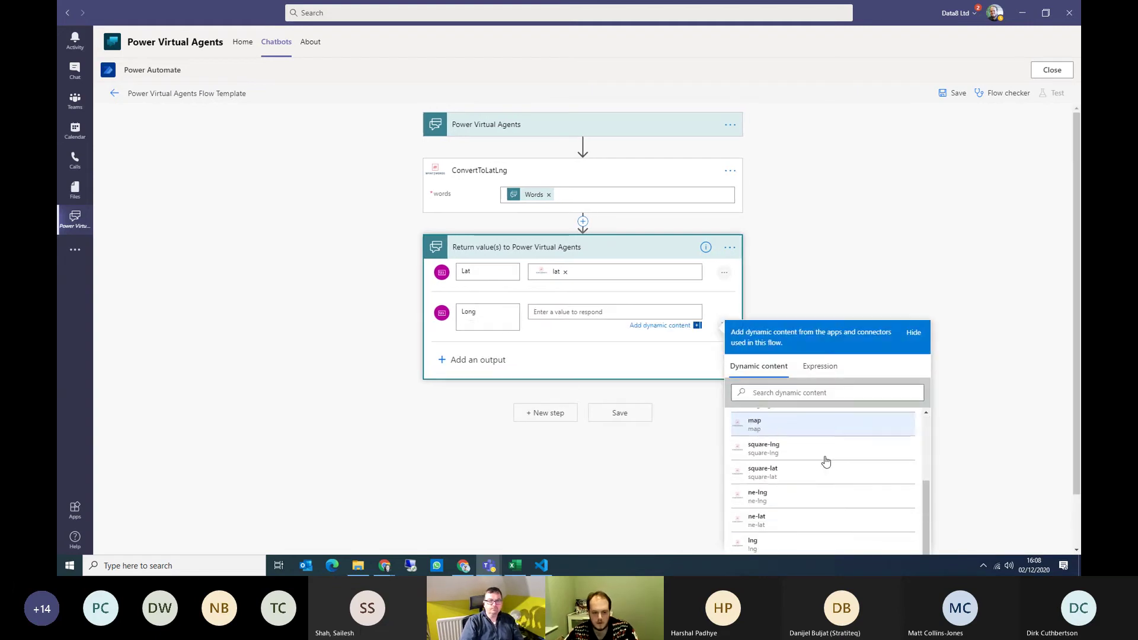
pyautogui.click(794, 540)
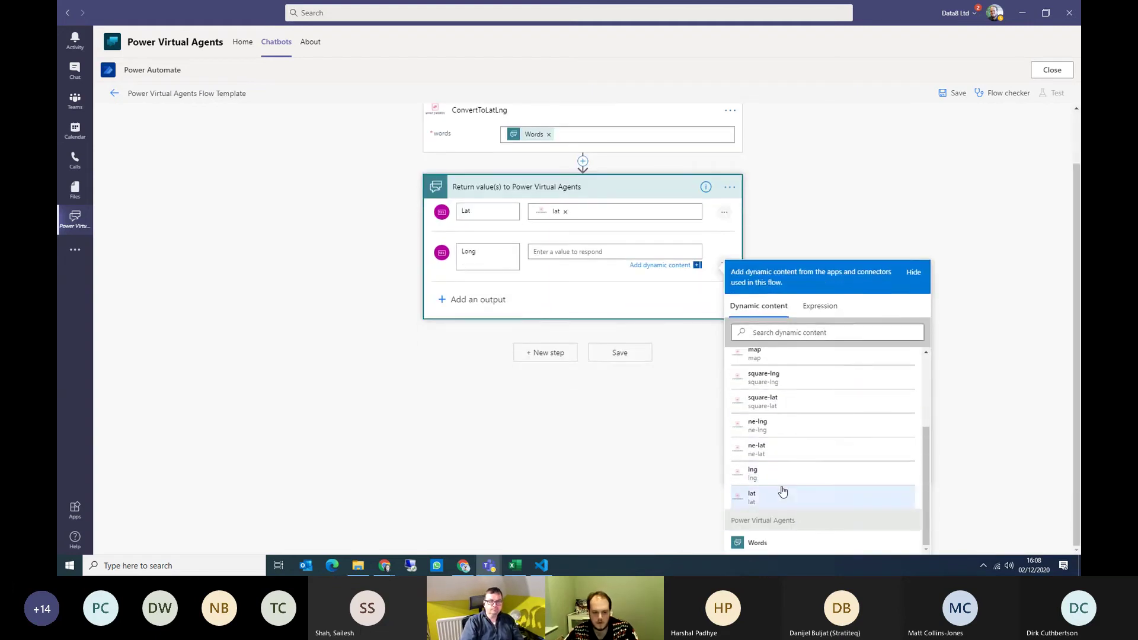
# Step: Add a text output named NearestPlace filled with the connector's nearestPlace value, and save the flow
pyautogui.click(475, 303)
pyautogui.click(460, 371)
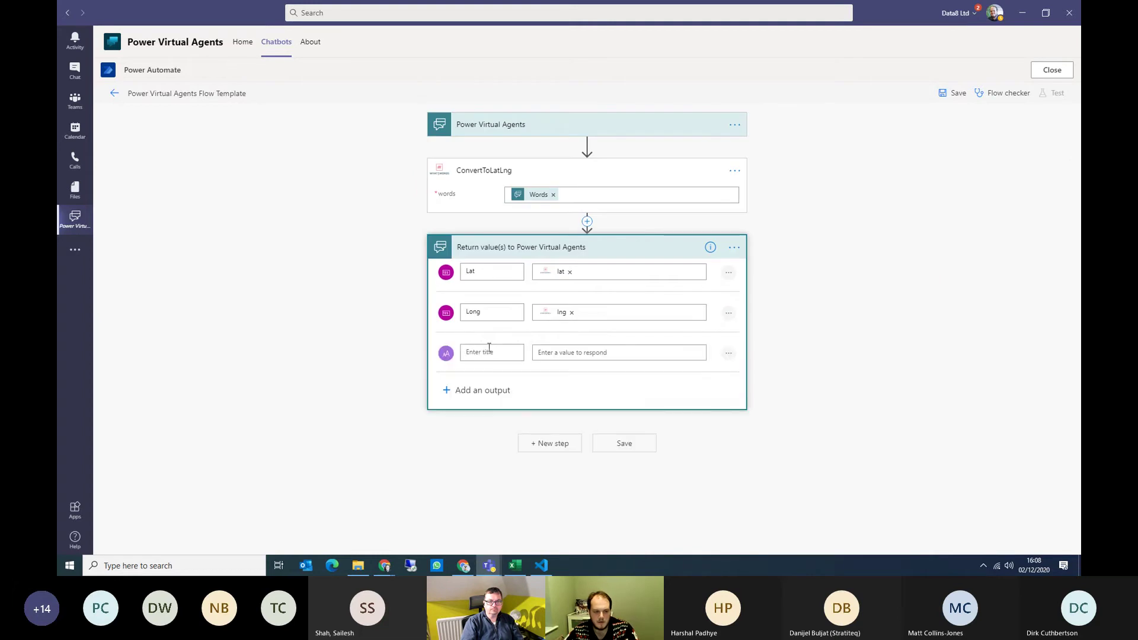
pyautogui.write('NearestPlace')
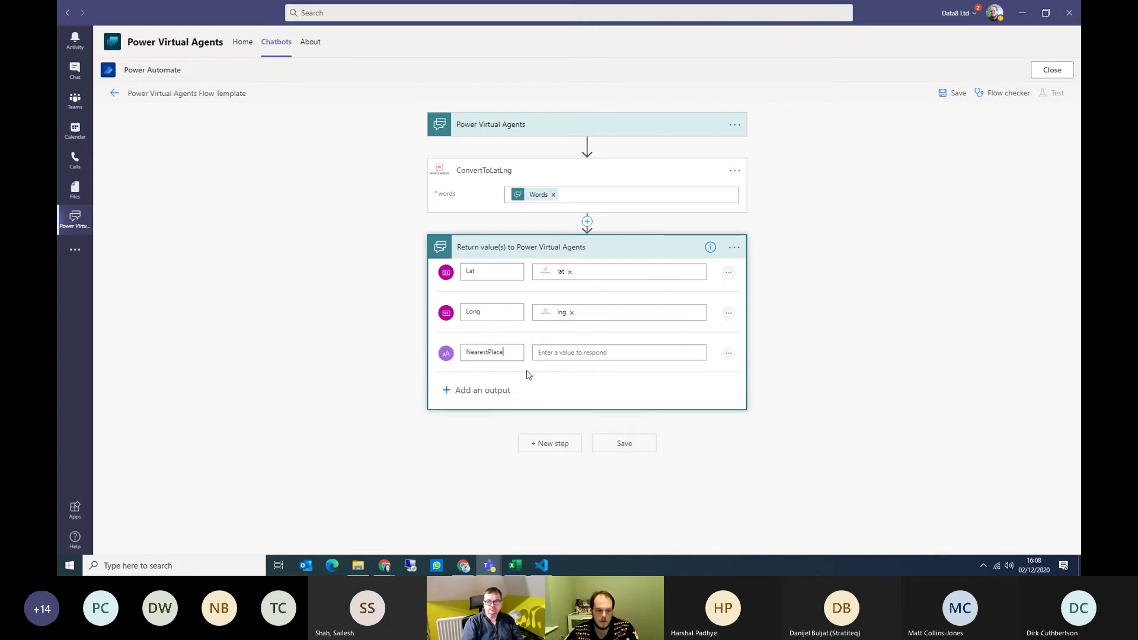
pyautogui.click(581, 352)
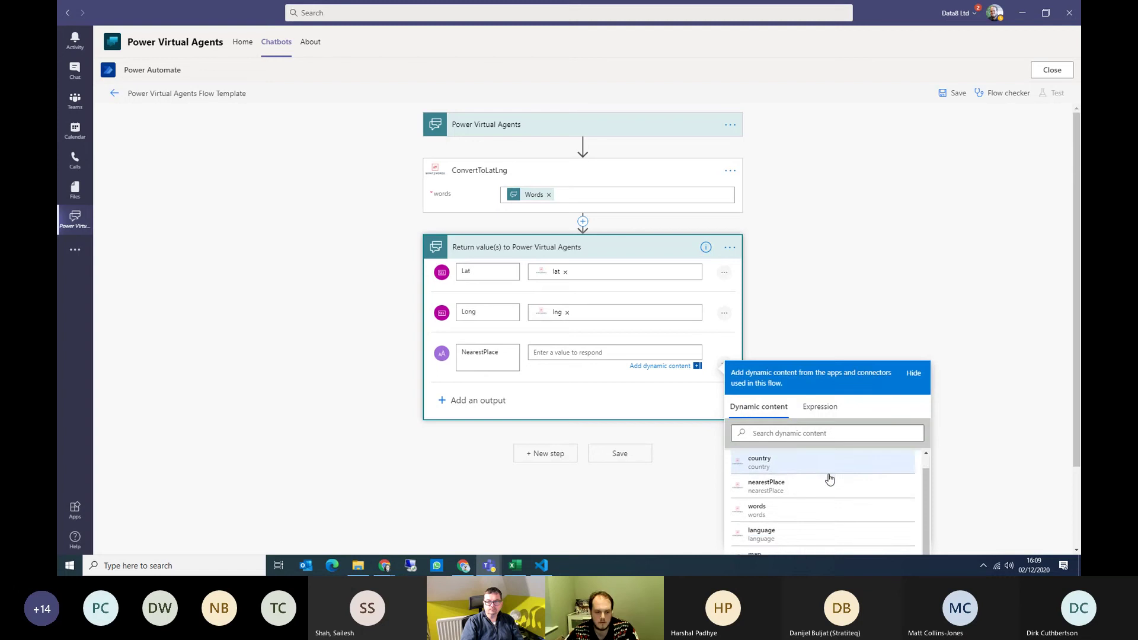
pyautogui.click(765, 488)
pyautogui.click(863, 319)
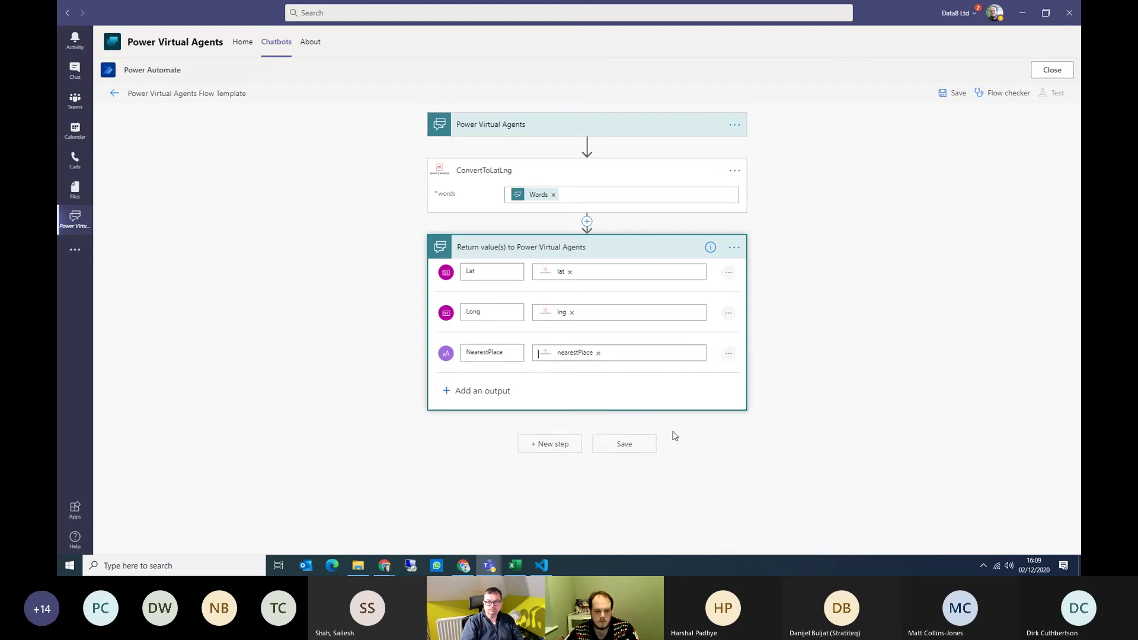
pyautogui.click(628, 445)
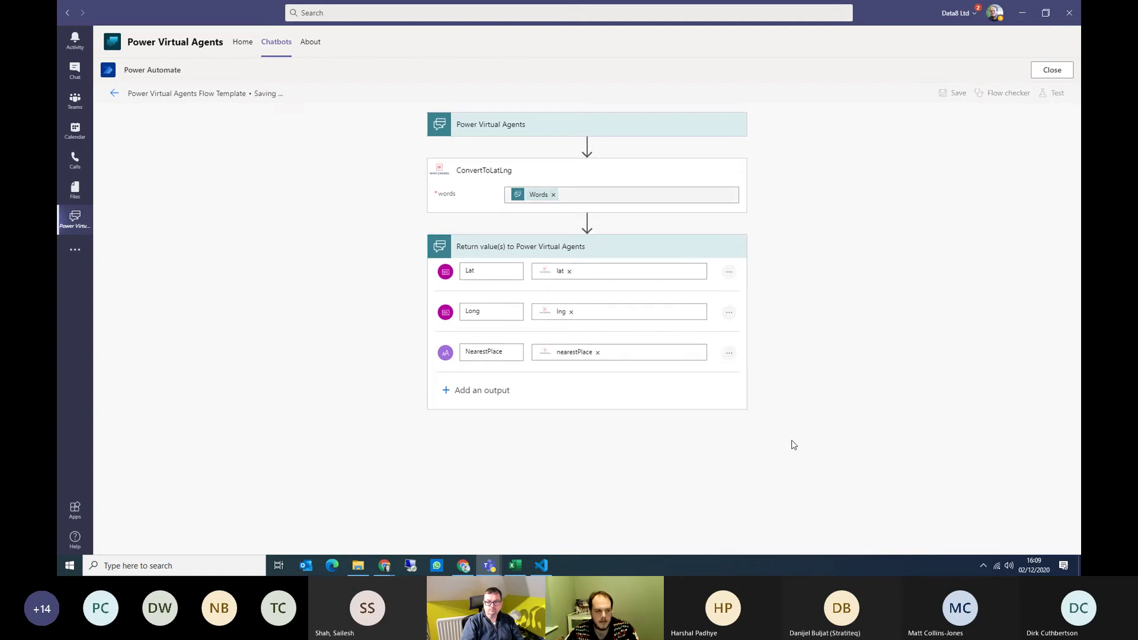
# Step: Rename the flow as Convert W3W to LL, save it, and return to the SantaDirection topic
pyautogui.click(222, 94)
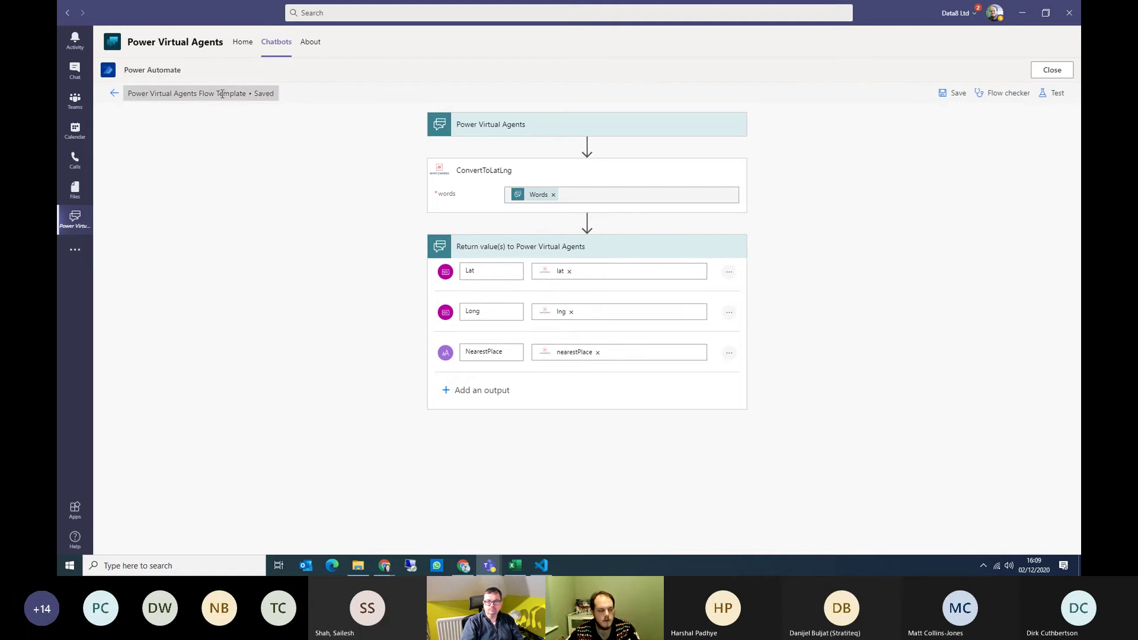
pyautogui.hotkey('ctrl', 'a')
pyautogui.write('Convert')
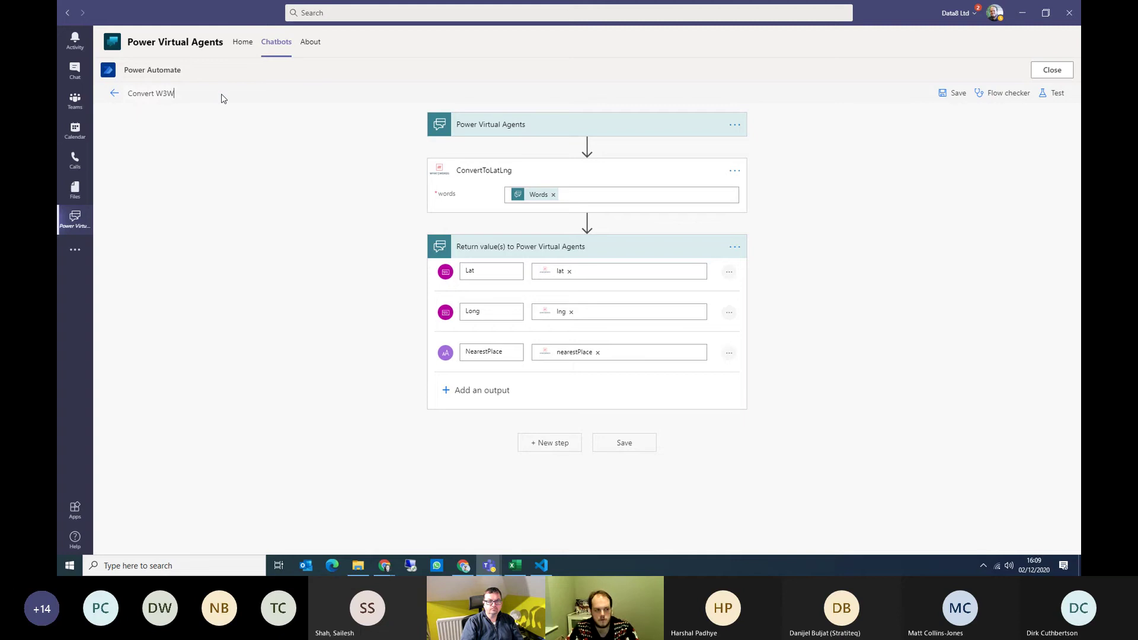
pyautogui.write(' W3W to LL')
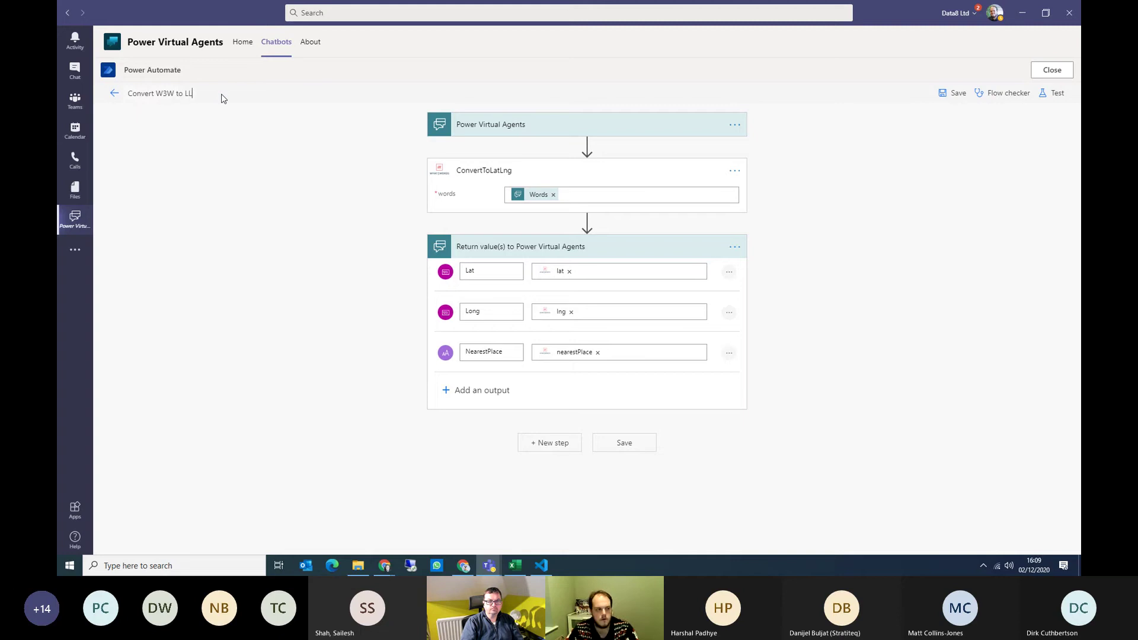
pyautogui.click(957, 92)
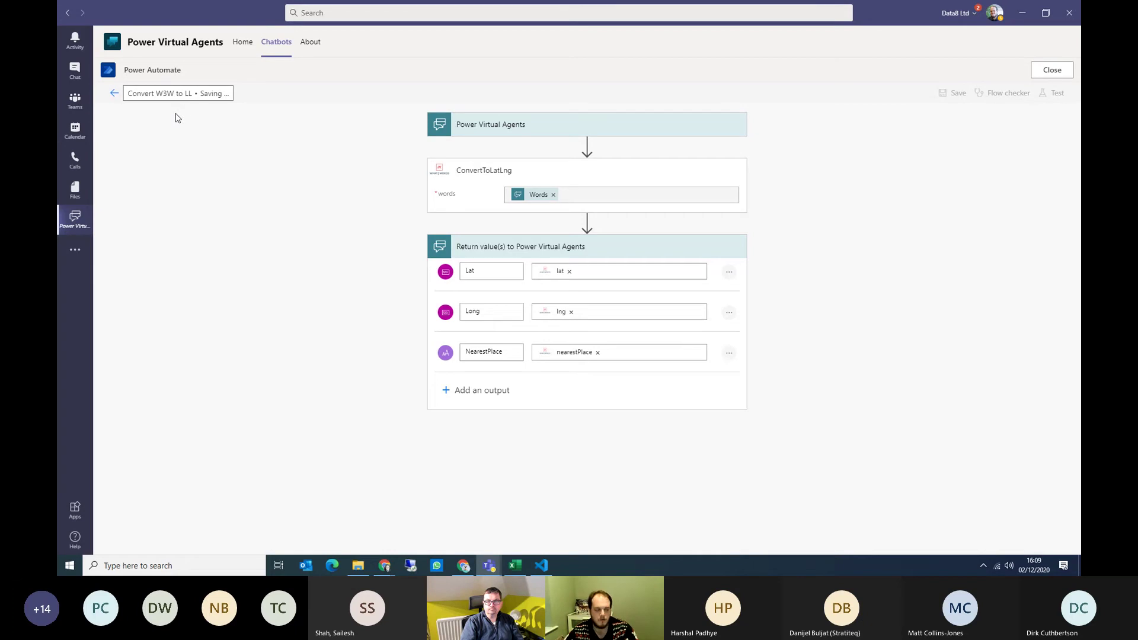
pyautogui.click(113, 97)
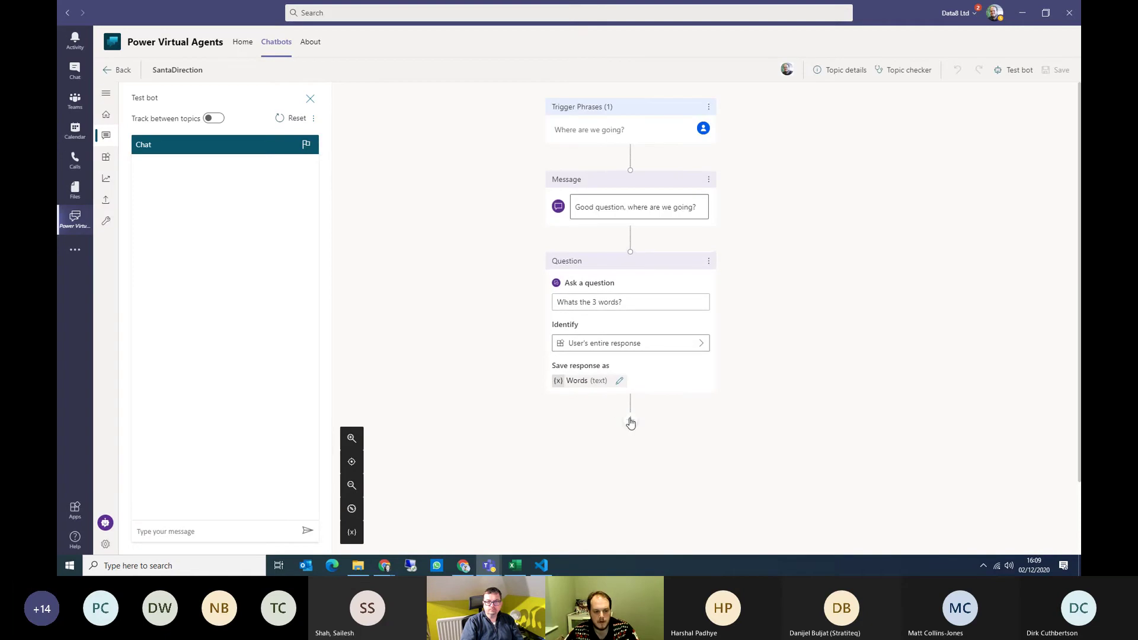
# Step: Call the Convert W3W to LL flow after the three-words question, passing the topic's Words variable to its Words input
pyautogui.click(630, 422)
pyautogui.click(593, 467)
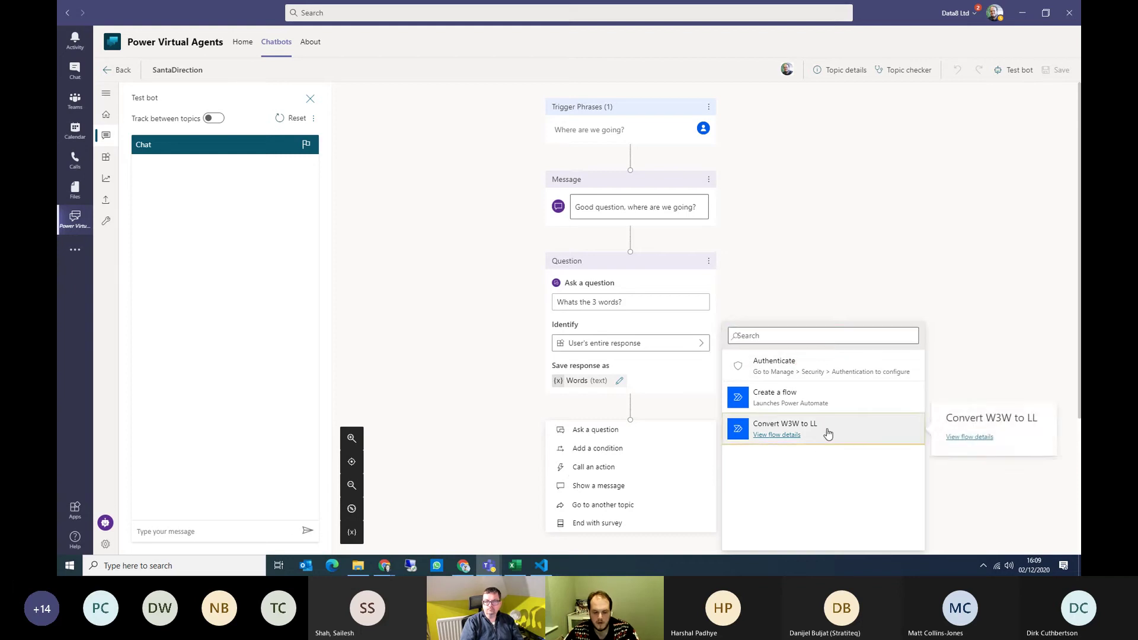
pyautogui.click(825, 433)
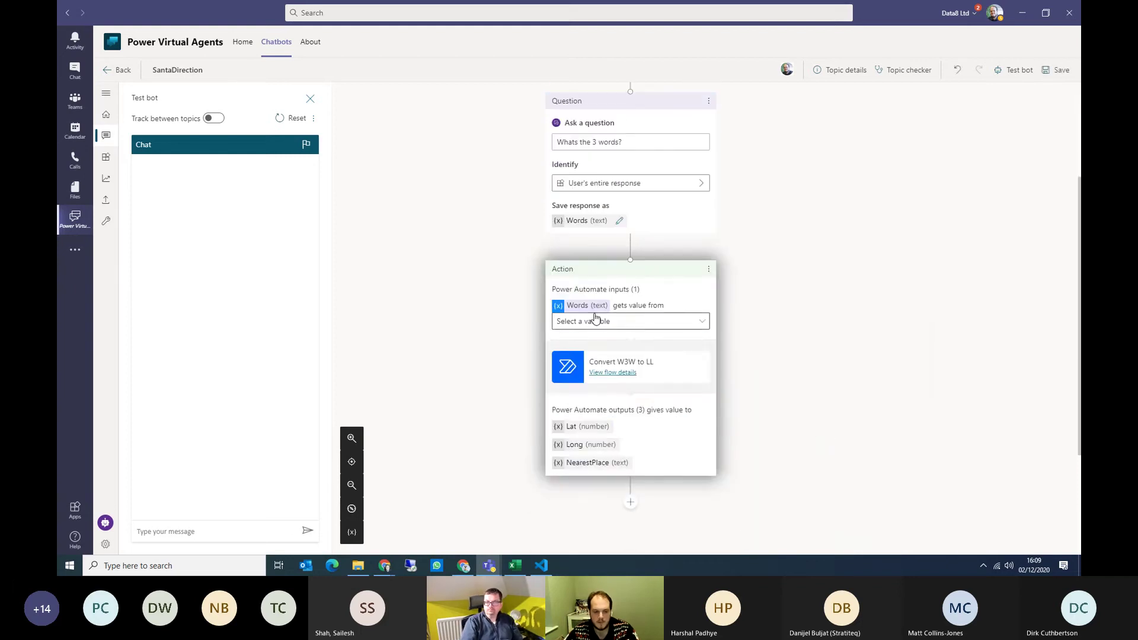
pyautogui.click(607, 325)
pyautogui.click(587, 377)
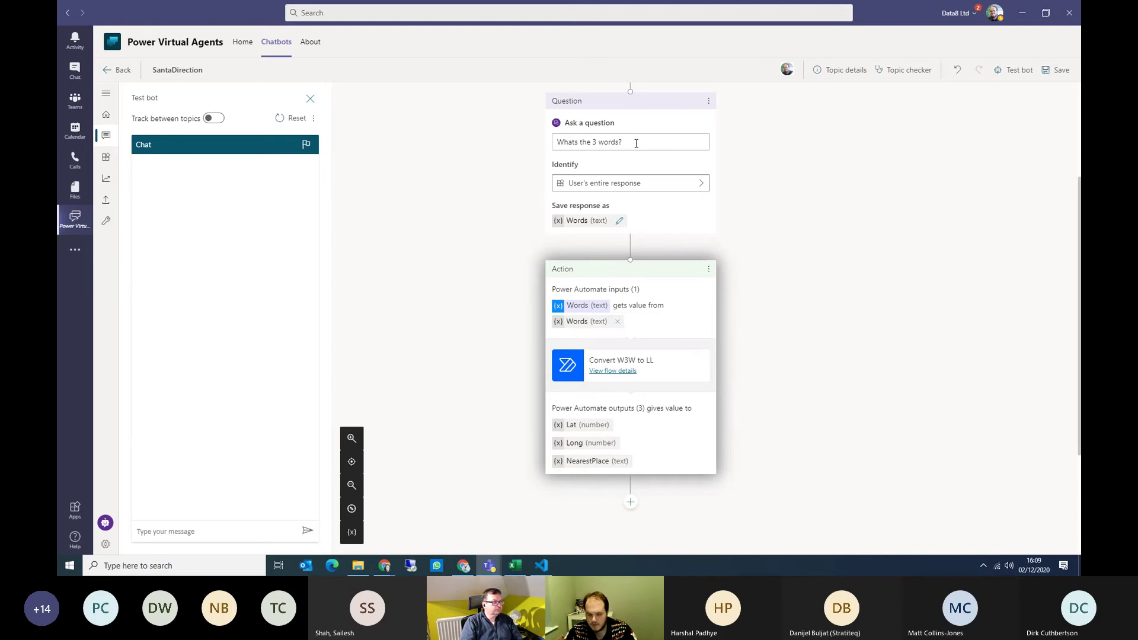
# Step: Add a message after the flow action reading "We are going to NearestPlace which is at Lat, Long", using the flow's output variables
pyautogui.scroll(-3, 581, 388)
pyautogui.click(630, 335)
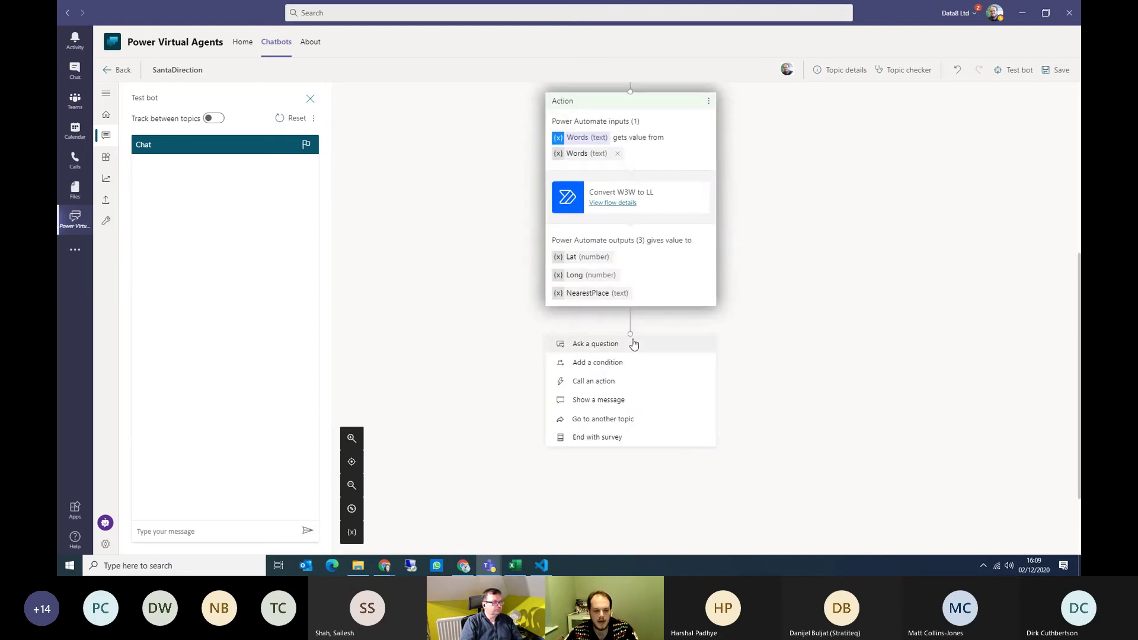
pyautogui.click(623, 400)
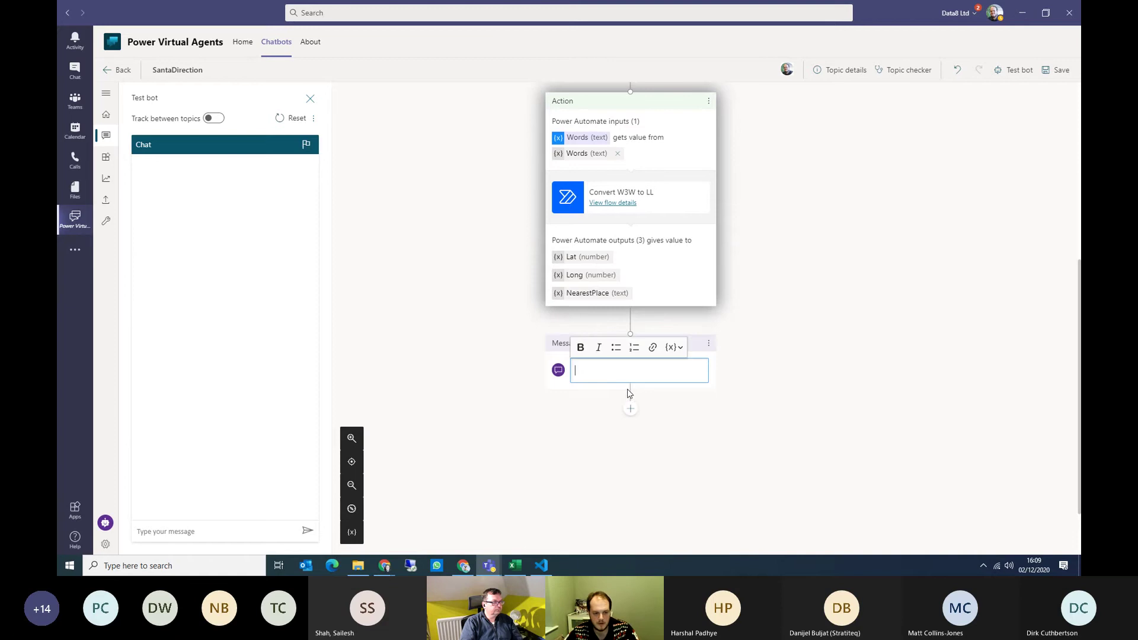
pyautogui.write('We are going to')
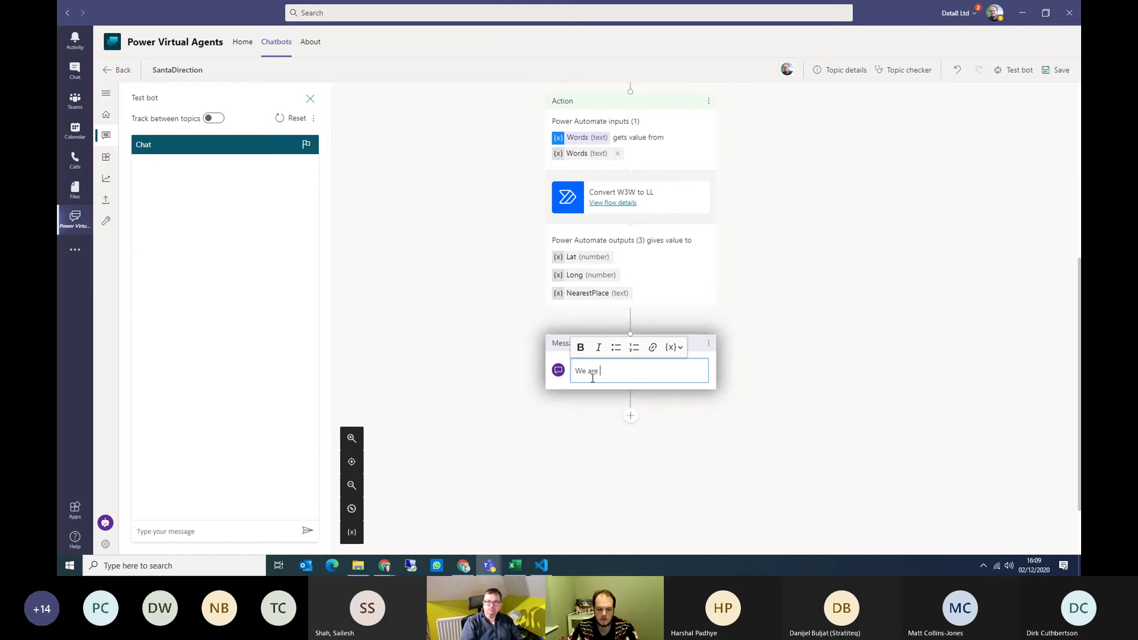
pyautogui.click(674, 347)
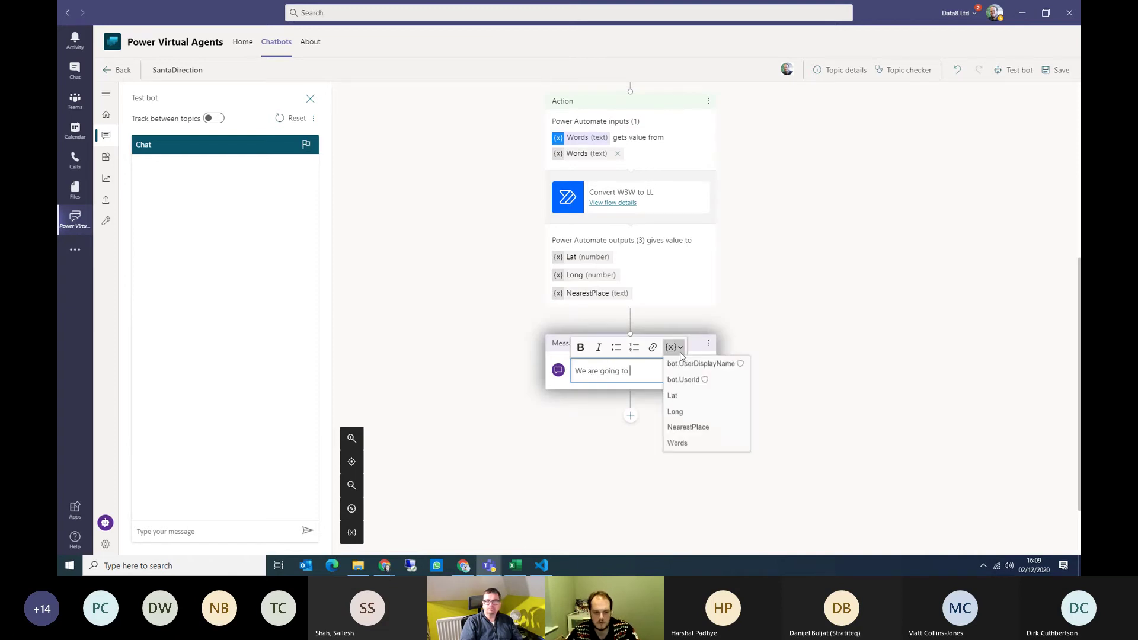
pyautogui.click(689, 428)
pyautogui.write('which is at')
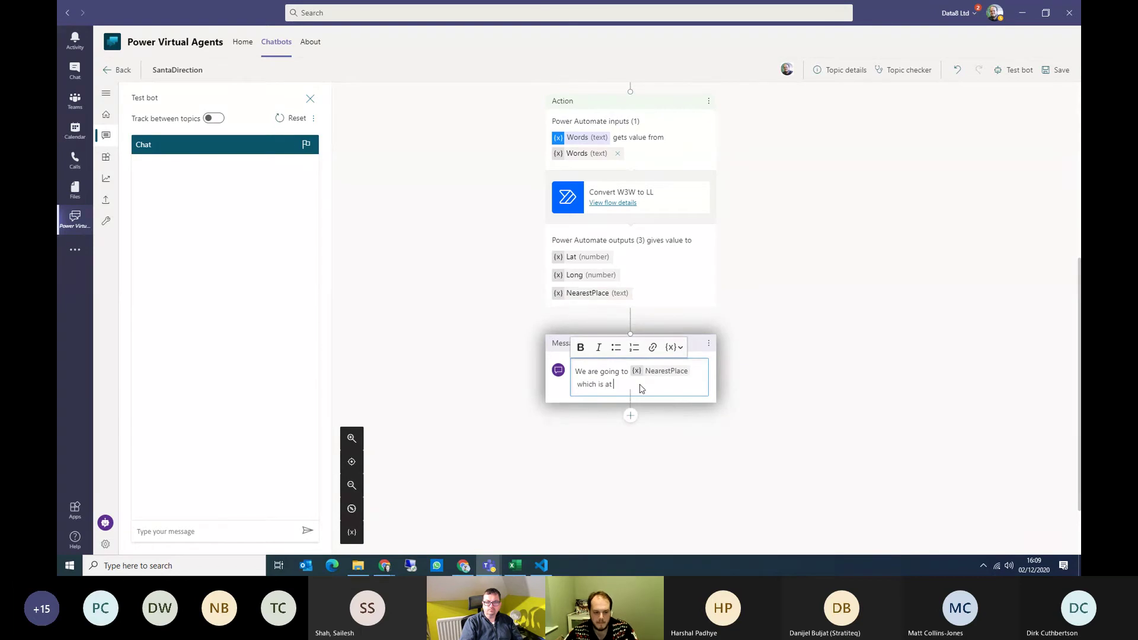
pyautogui.click(674, 347)
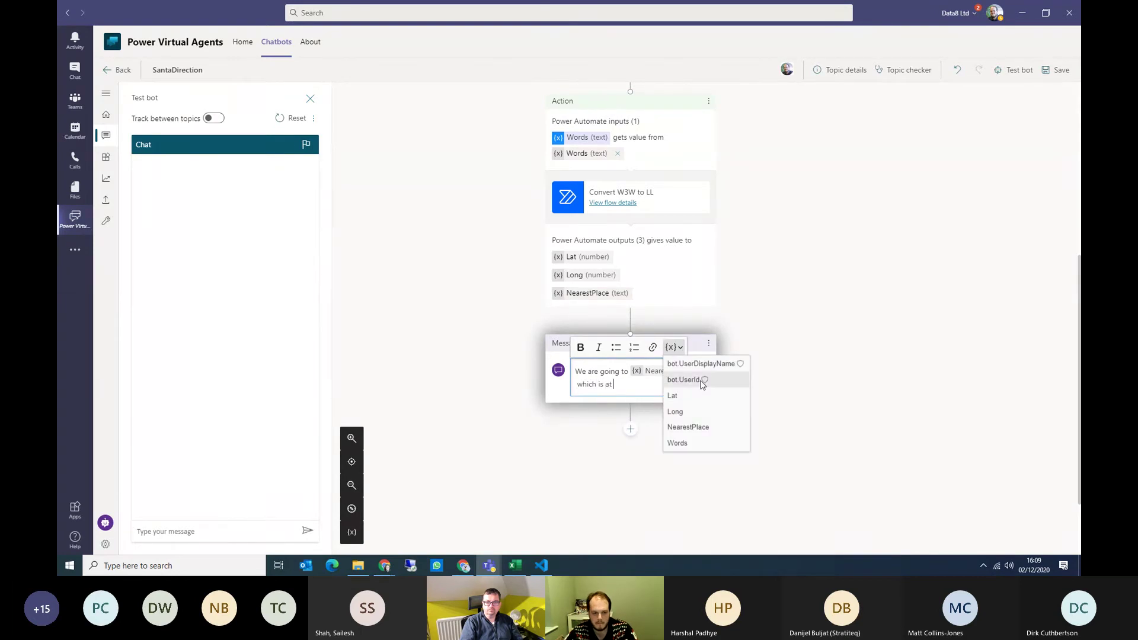
pyautogui.click(681, 395)
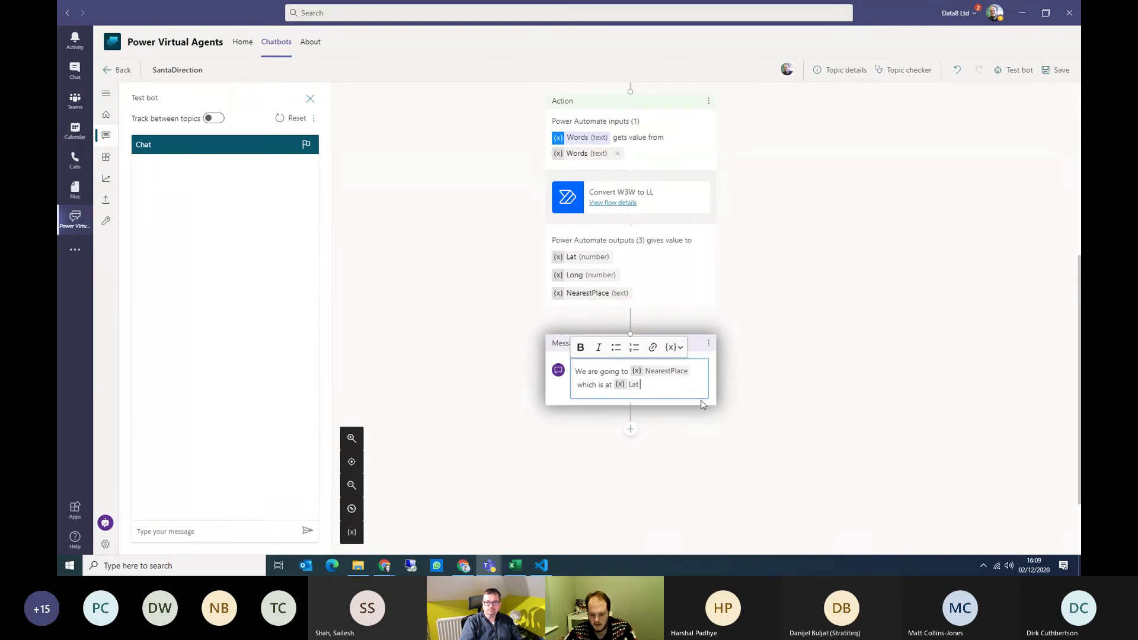
pyautogui.click(681, 348)
pyautogui.click(690, 409)
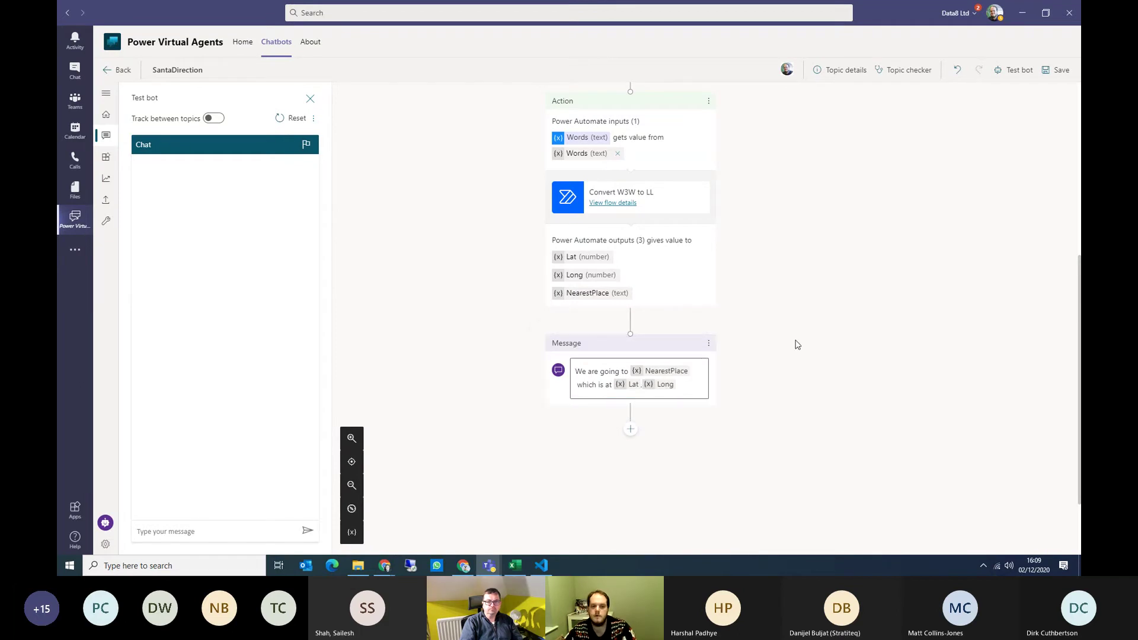
# Step: Save the SantaDirection topic
pyautogui.click(1058, 70)
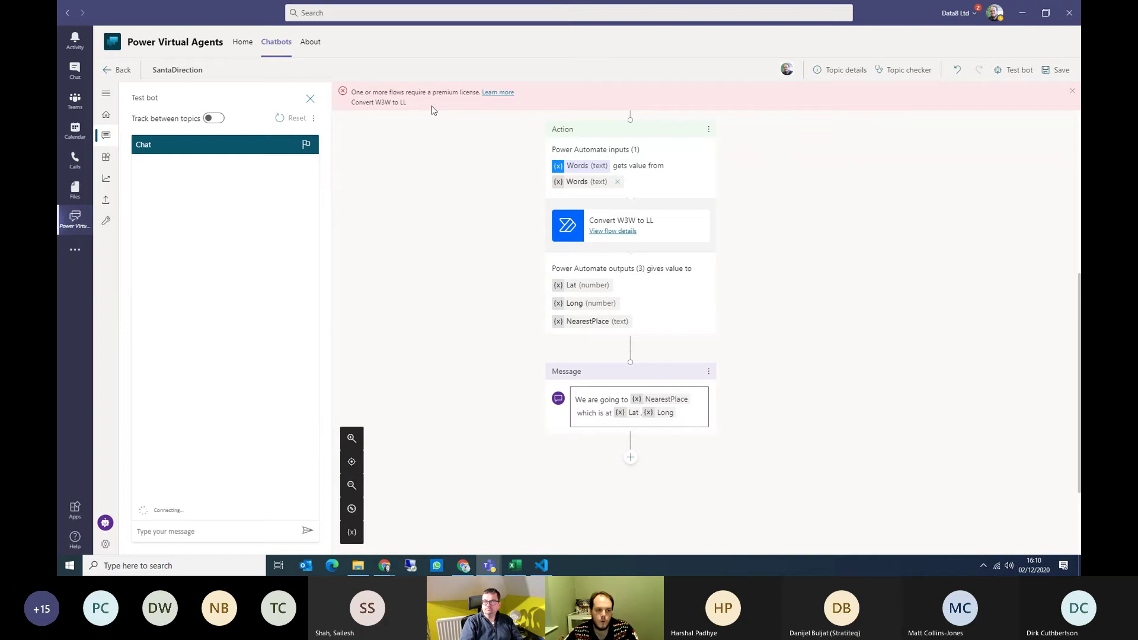
pyautogui.click(1060, 71)
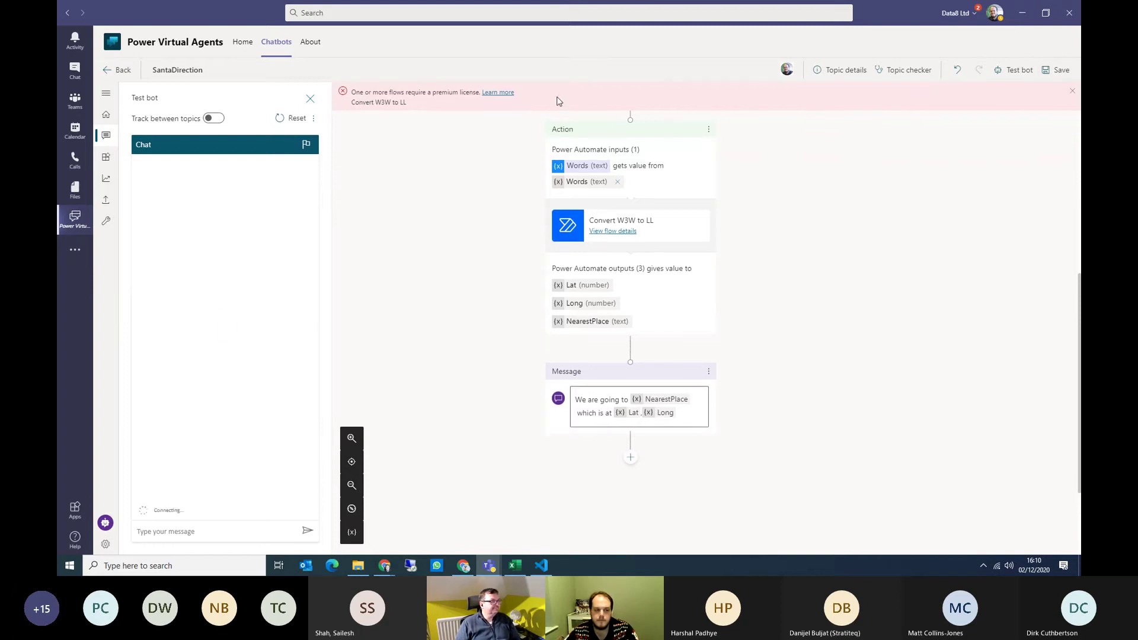
pyautogui.click(1060, 71)
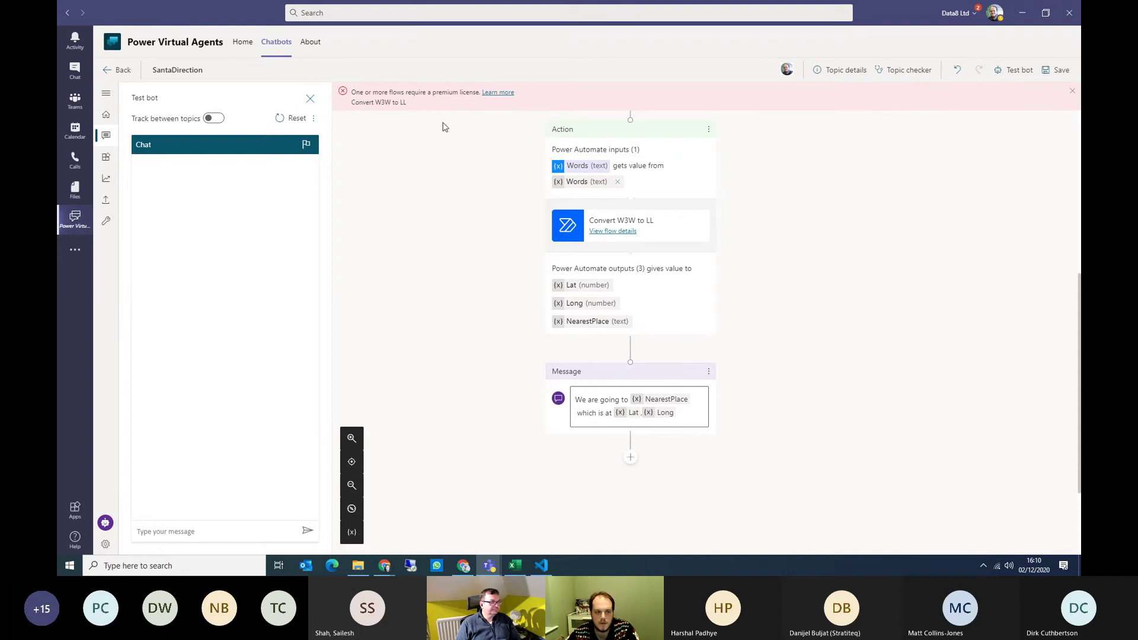
pyautogui.click(1067, 71)
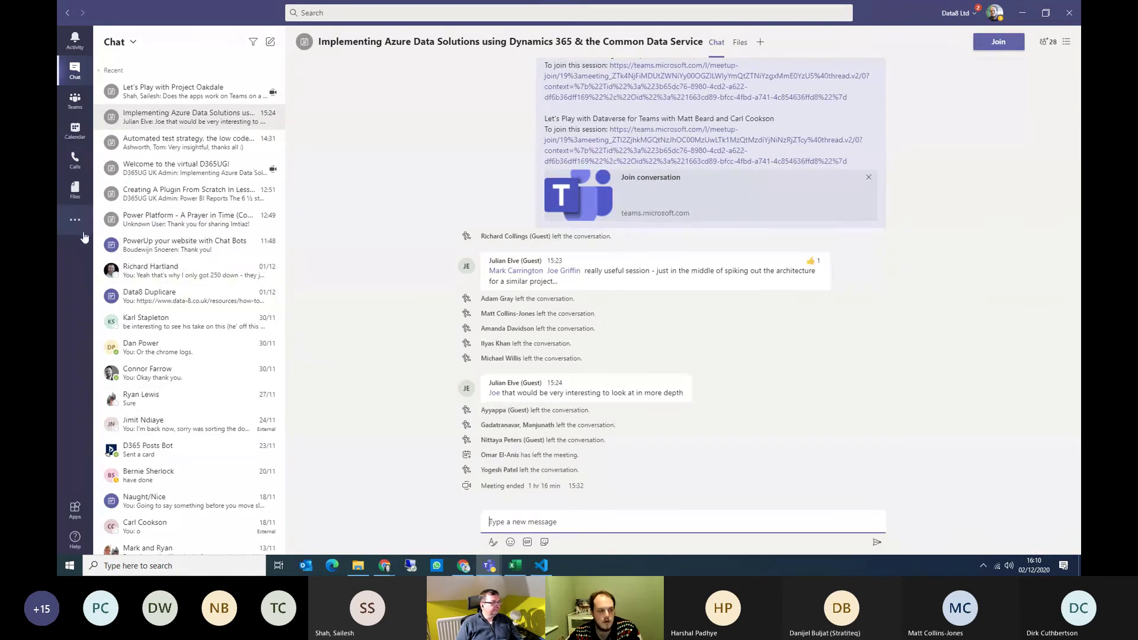
# Step: Go back to the Teams list, switch to the Dataverse for Teams presentation in PowerPoint, and browse its slides to The Nice List
pyautogui.click(82, 186)
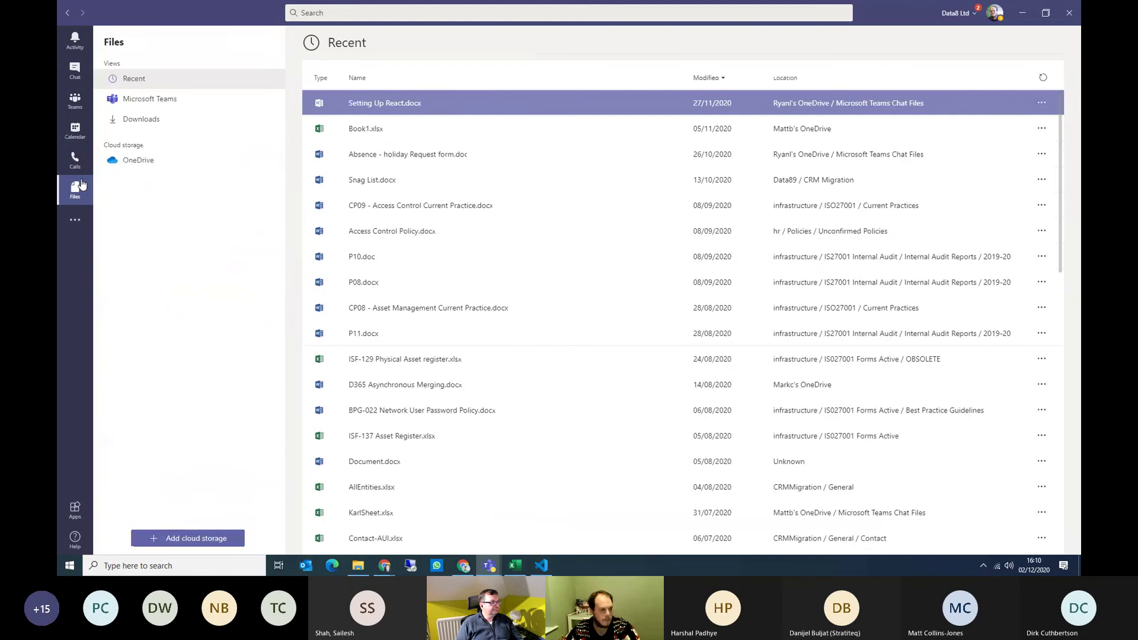
pyautogui.click(86, 94)
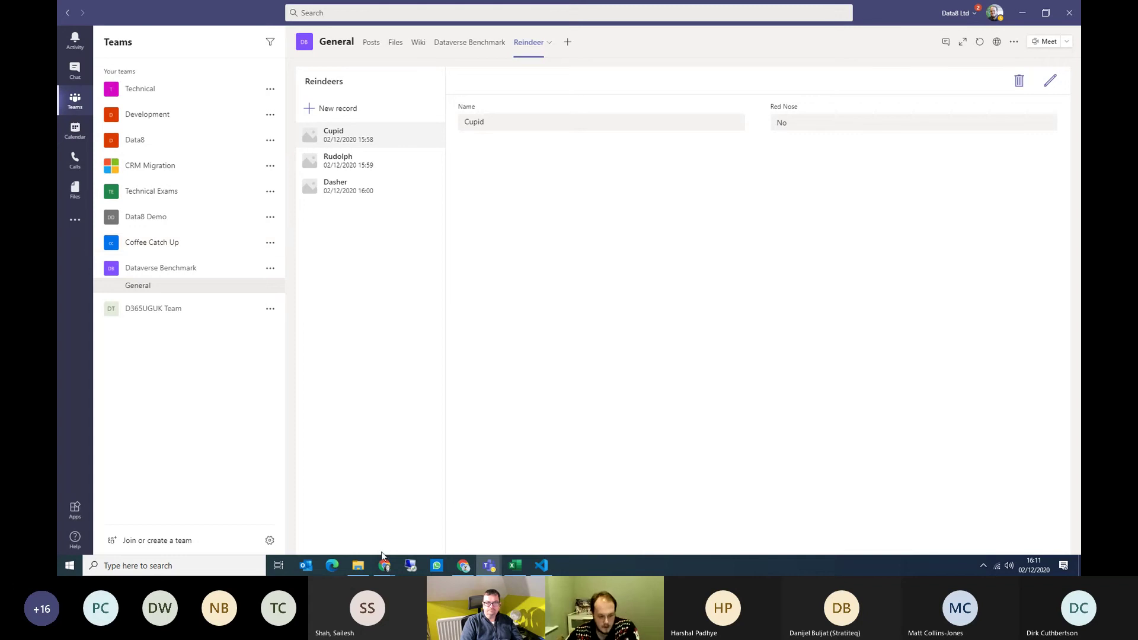
pyautogui.click(358, 565)
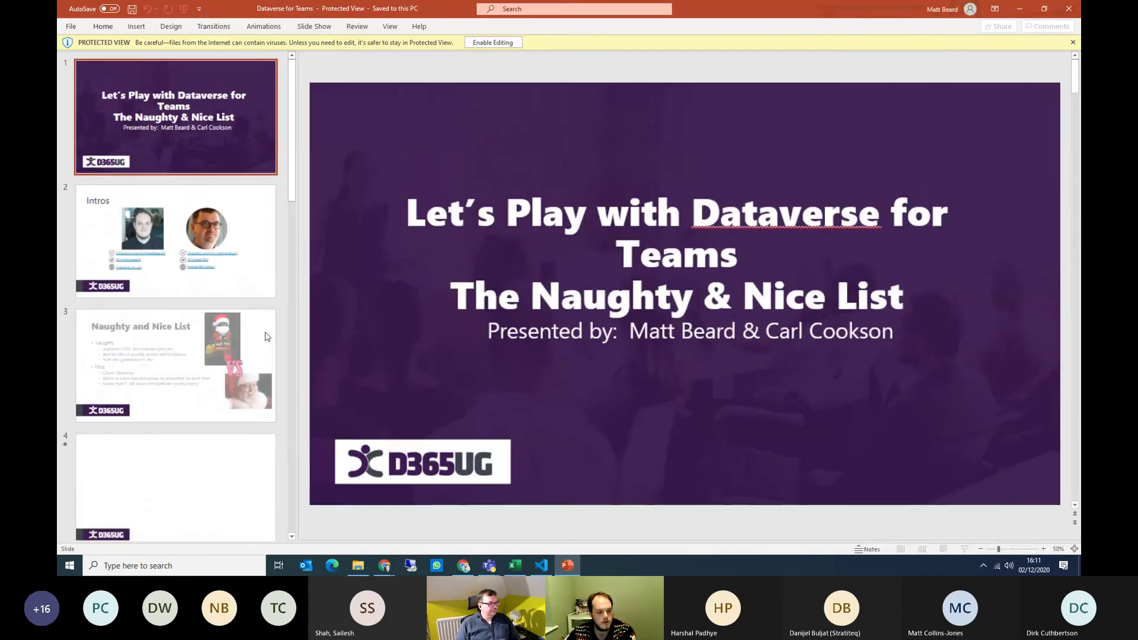
pyautogui.scroll(-10, 171, 199)
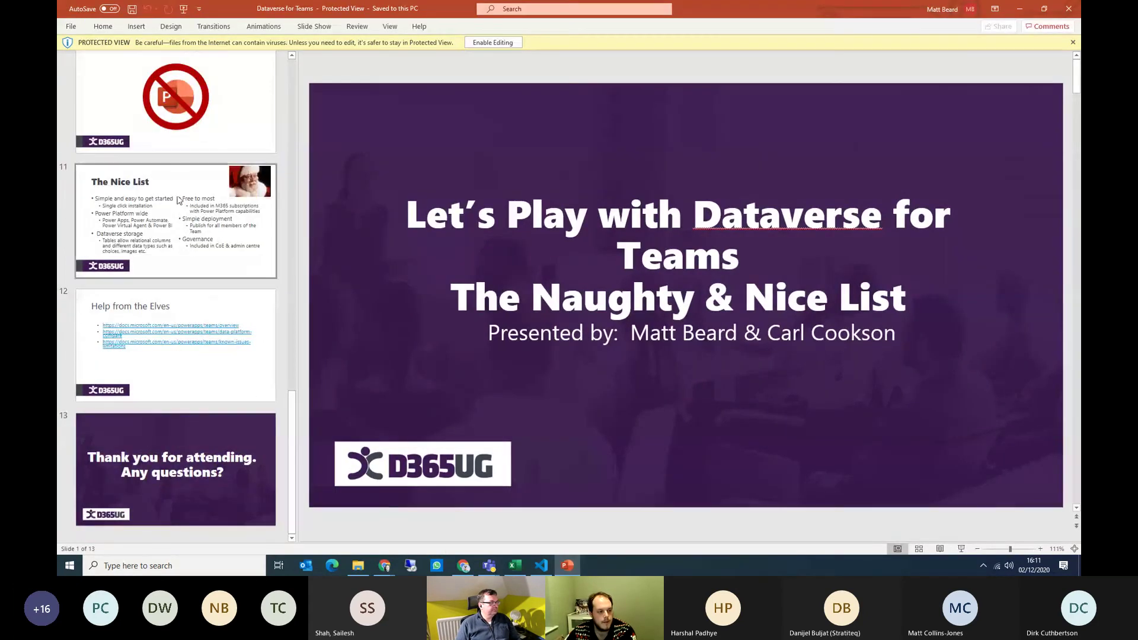